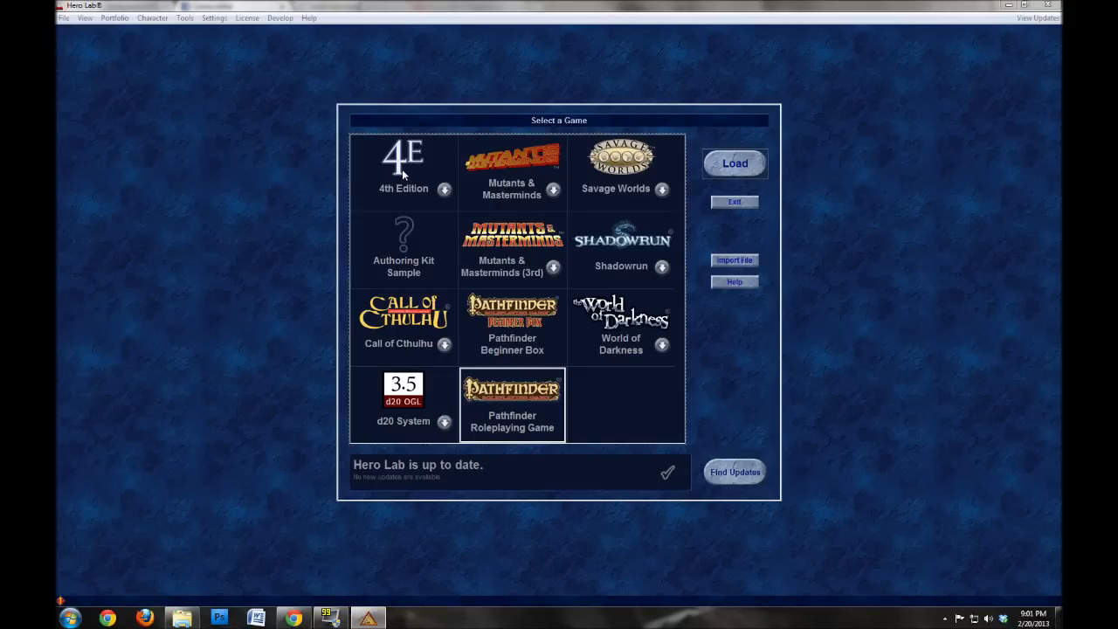
Browse the available game systems in the game selection list, including 4th Edition, Savage Worlds, World of Darkness and Pathfinder Beginner Box.
click(505, 169)
click(404, 175)
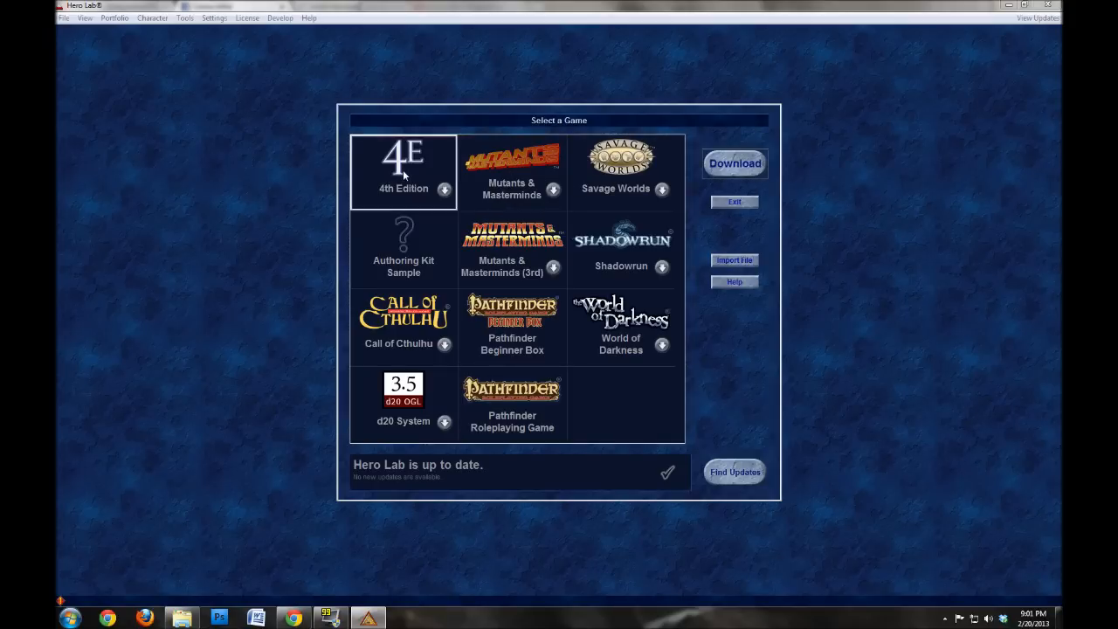
click(403, 244)
click(509, 249)
click(615, 179)
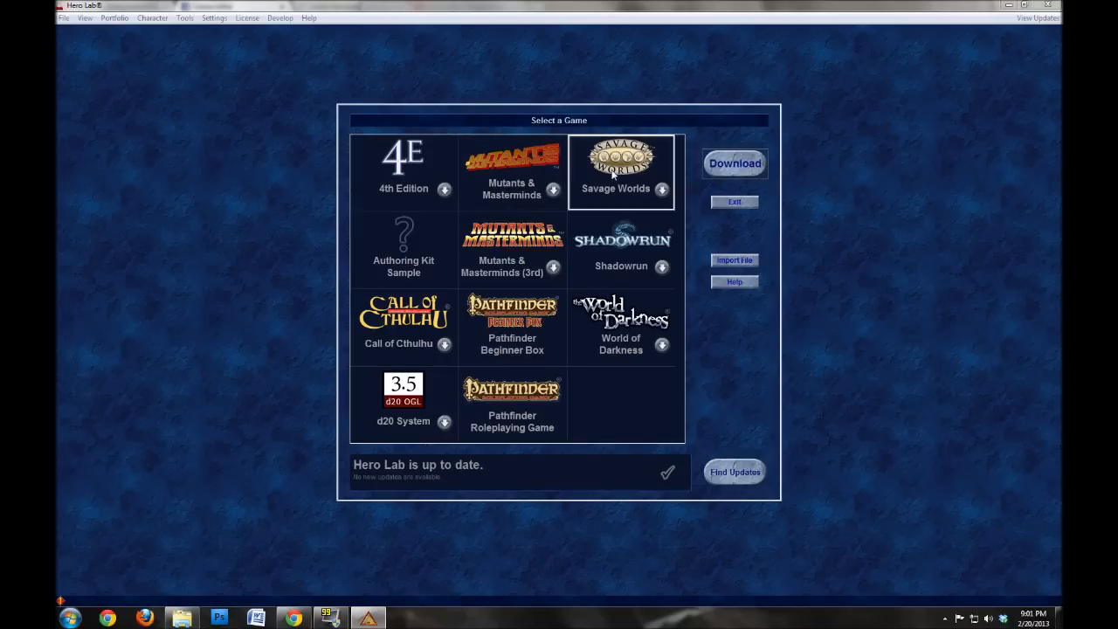
click(615, 253)
click(619, 330)
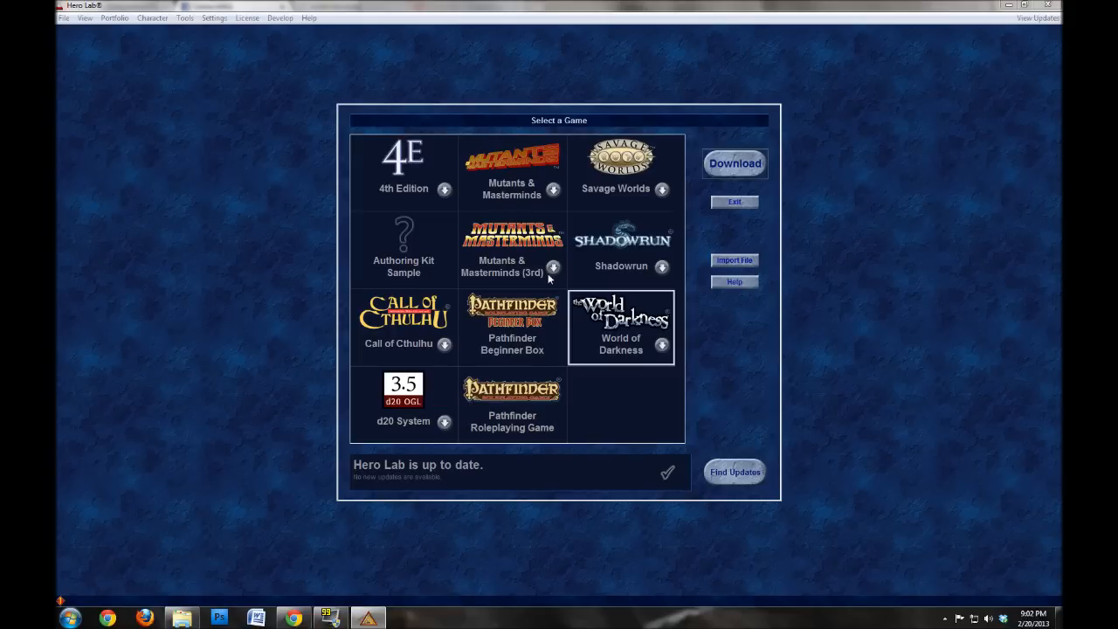
click(509, 346)
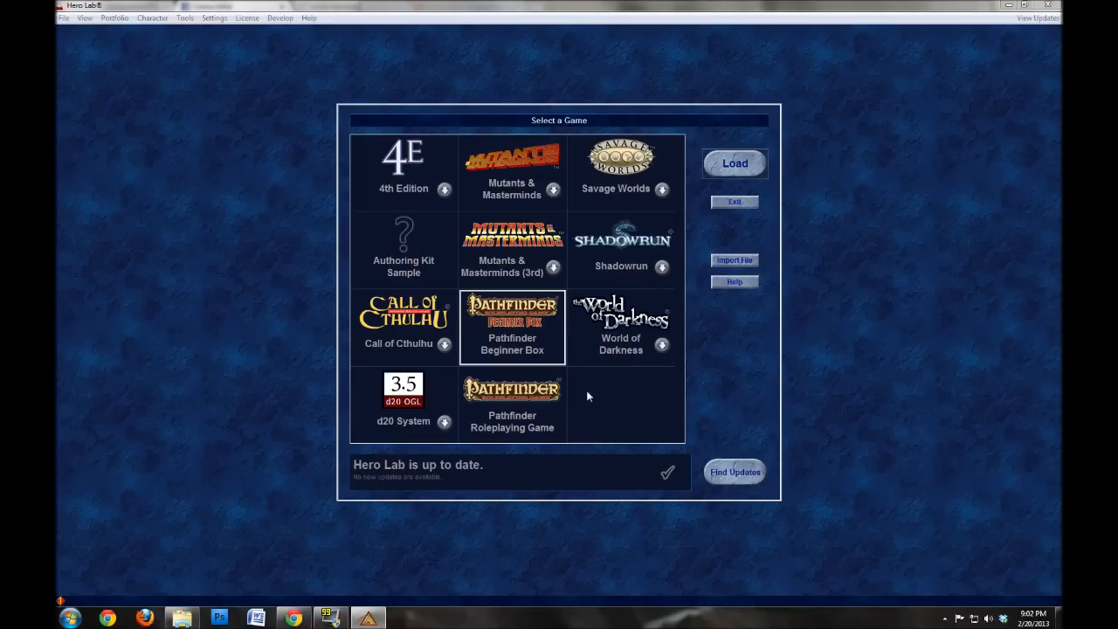
Dismiss the error dialogs and load the Pathfinder Roleplaying Game system.
click(526, 416)
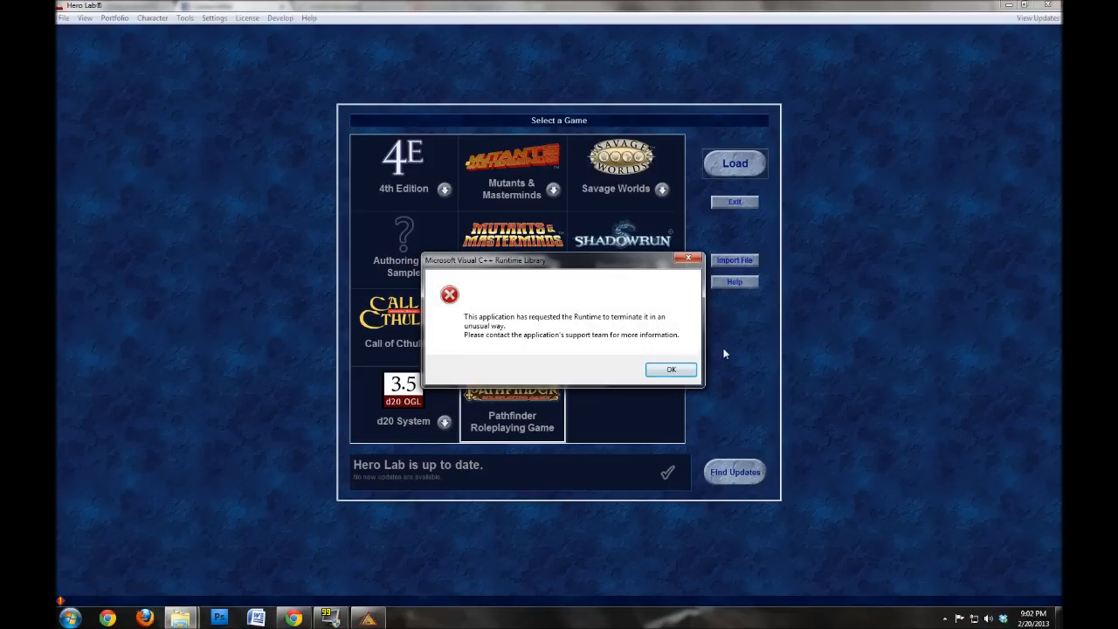
click(674, 369)
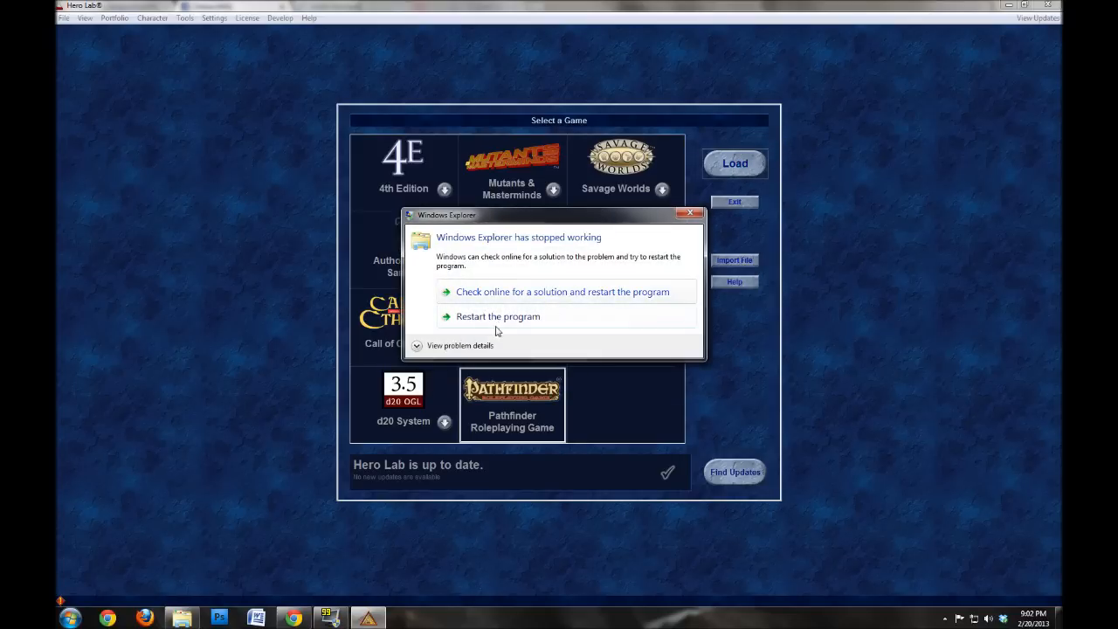
click(690, 213)
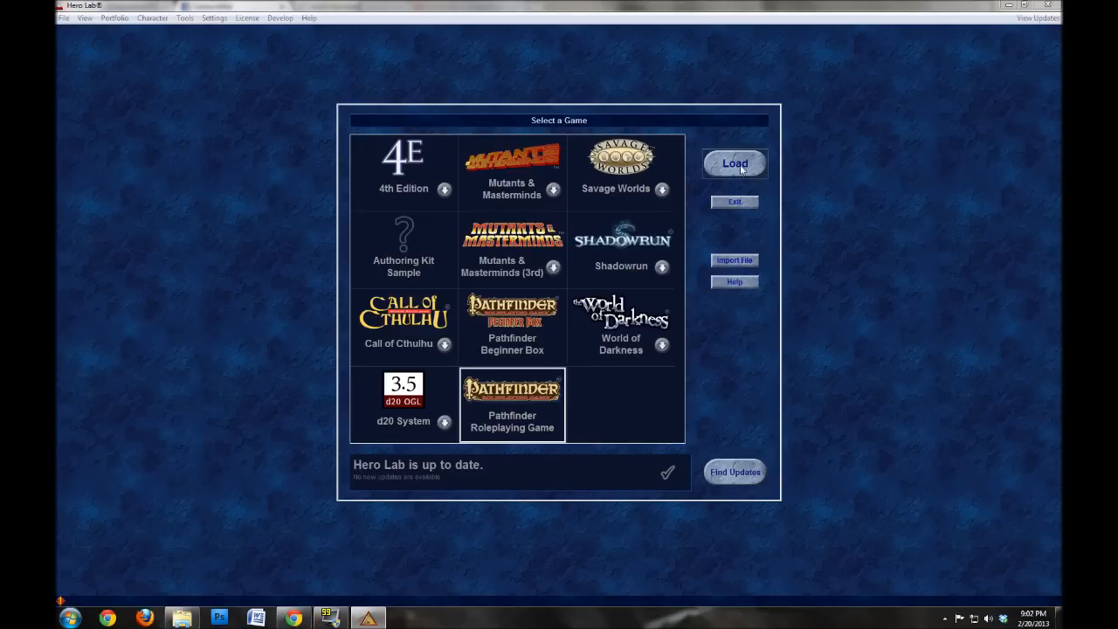
click(542, 340)
click(531, 392)
click(749, 171)
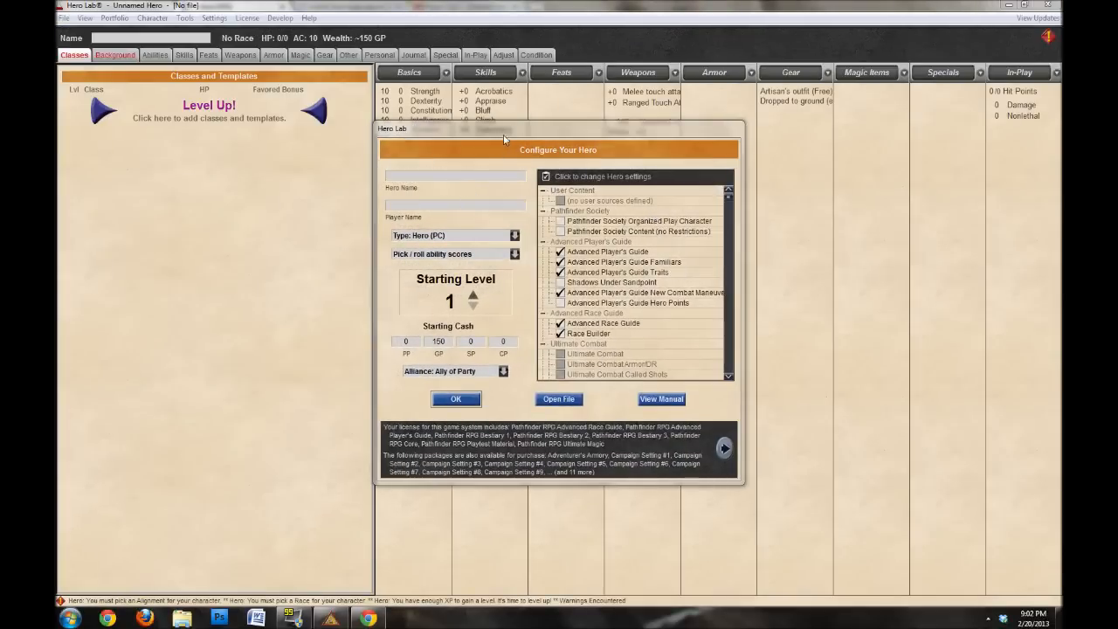
Enter the hero's name and the player's name in the hero configuration, with Hero (PC) as the character type.
mouse_move(503, 132)
mouse_down()
mouse_move(419, 136)
mouse_move(446, 110)
mouse_move(488, 133)
mouse_move(506, 122)
mouse_move(489, 135)
mouse_up()
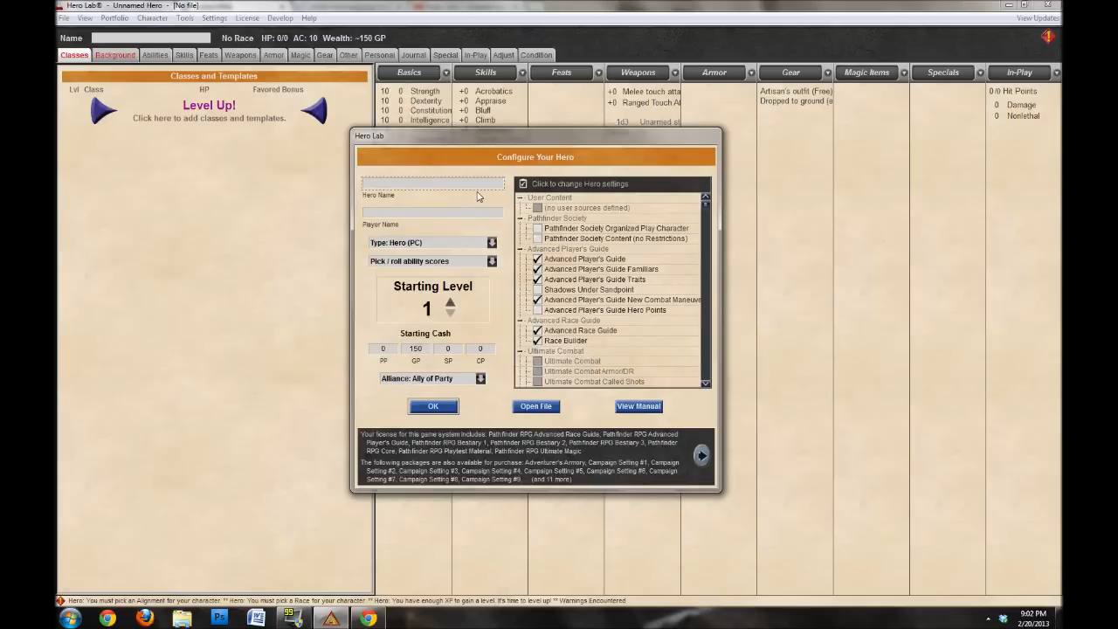
text(Edward Whitworth)
key(Tab)
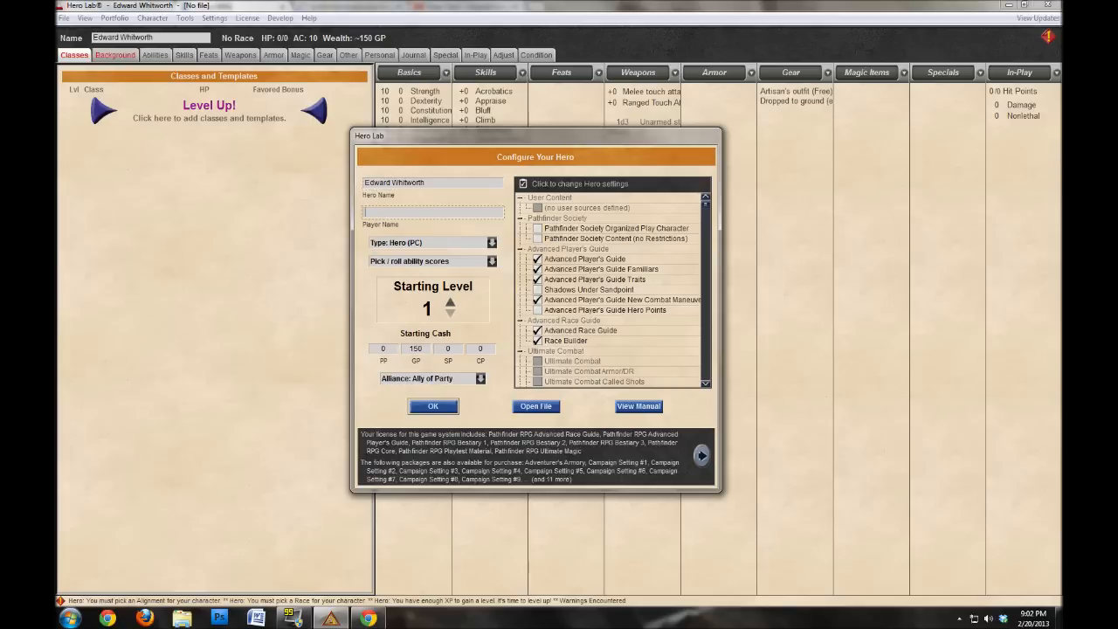
text(Matt)
click(491, 244)
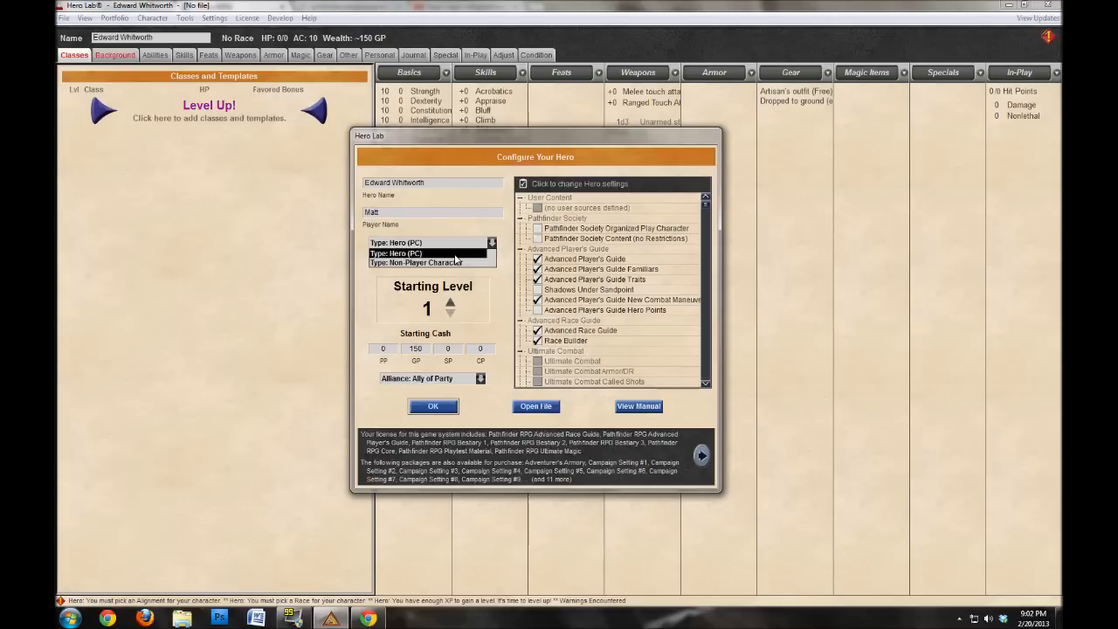
click(399, 252)
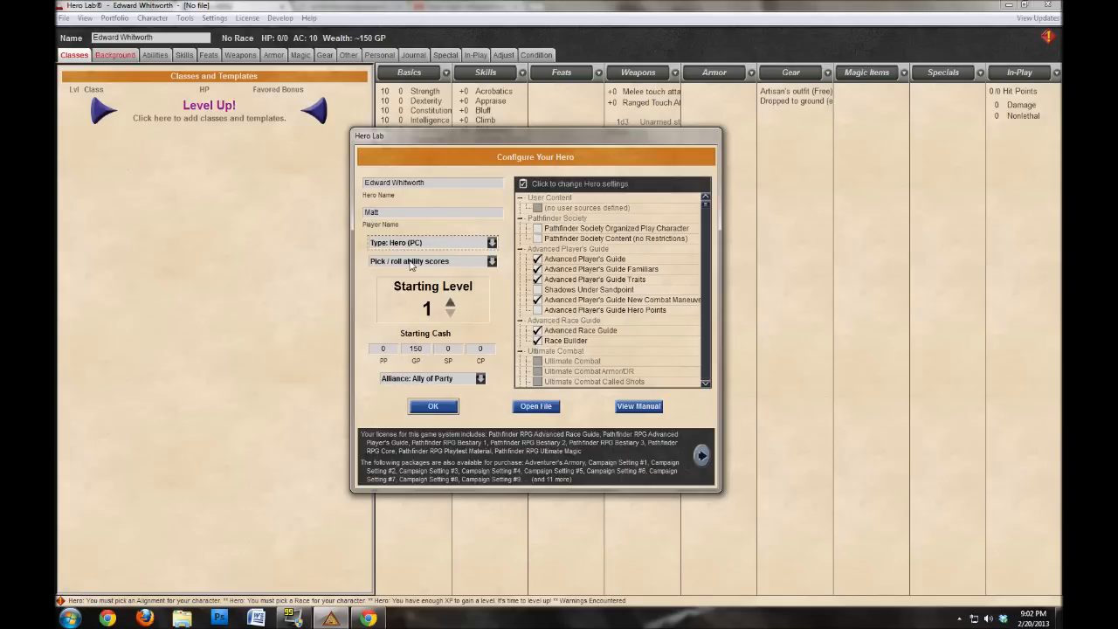
Set the hero's starting level to 5.
click(451, 302)
click(451, 302)
click(451, 302)
click(451, 302)
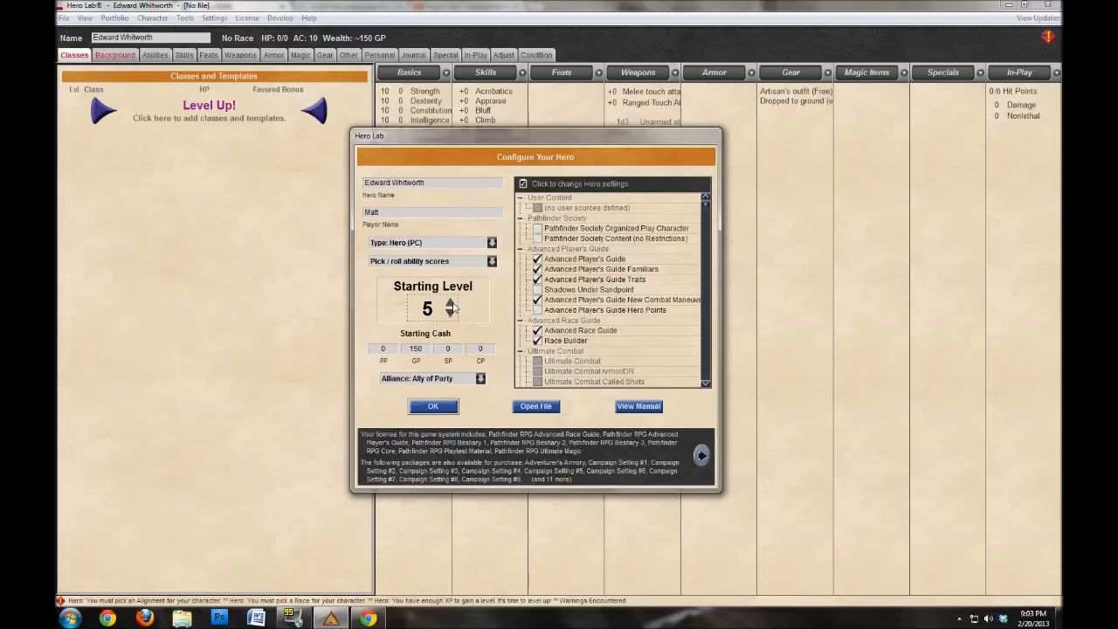
Check the campaign rules on the Facebook page in Chrome, and set the starting cash to 8500 GP back in Hero Lab.
mouse_move(370, 616)
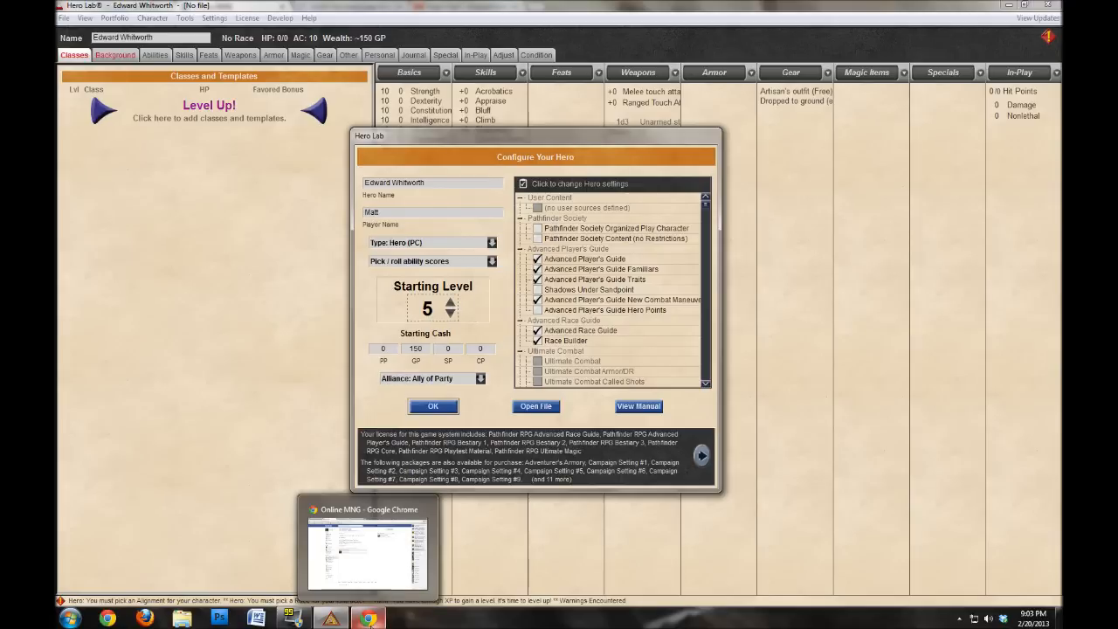
click(370, 620)
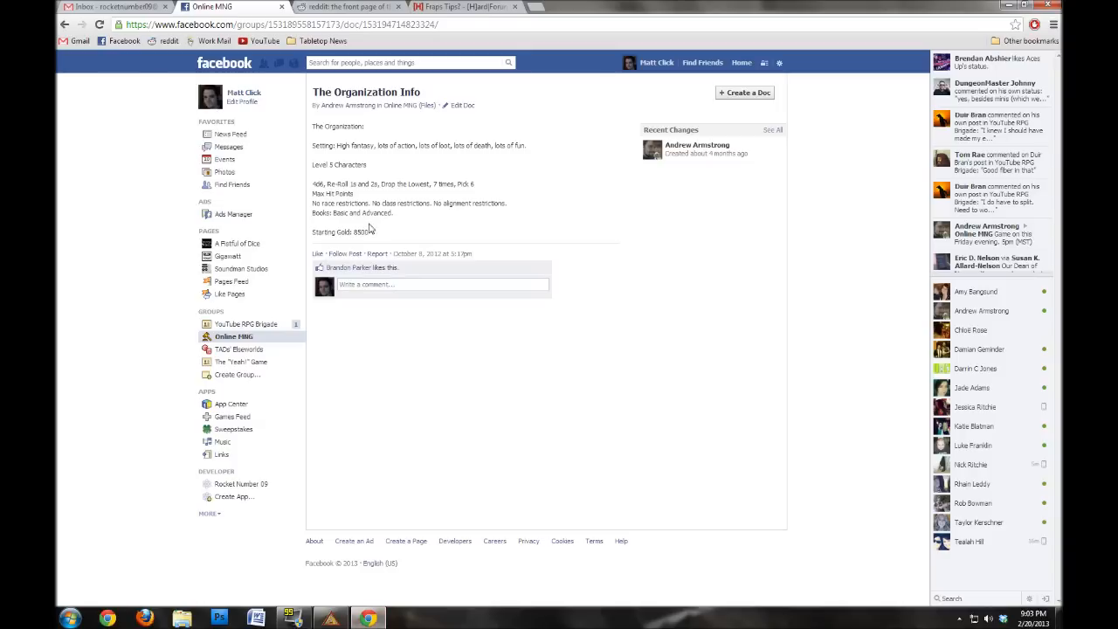
click(330, 619)
click(428, 349)
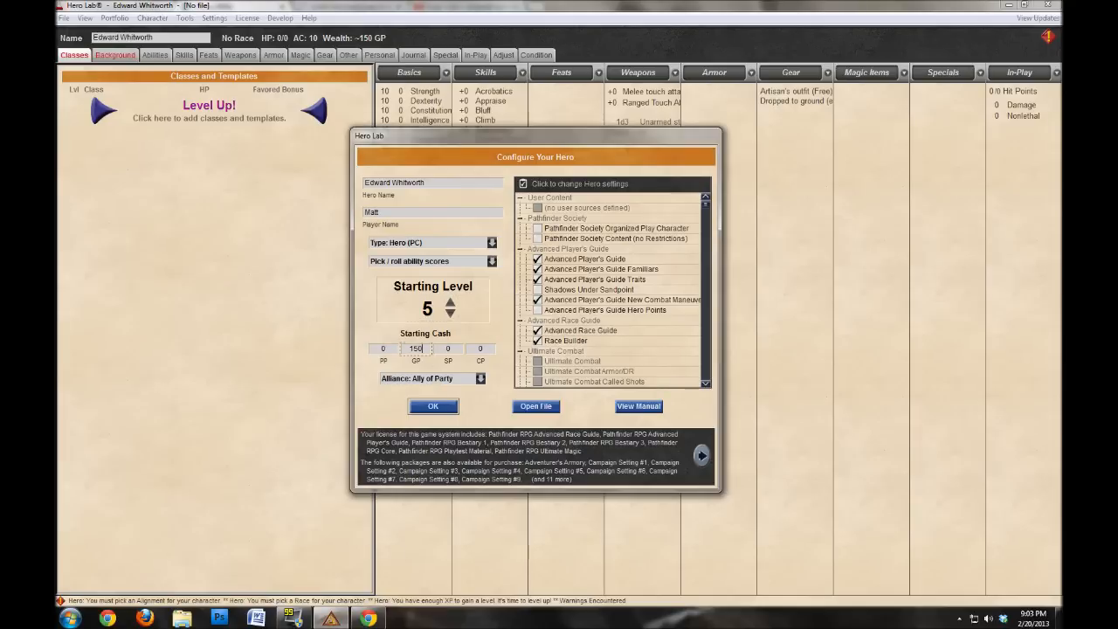
text(8500)
Review the hero settings, from source books and advancement speed to house rules and output options, and accept the hero configuration.
mouse_move(706, 208)
mouse_down()
mouse_move(708, 224)
mouse_move(709, 198)
mouse_up()
scroll(706, 209, down, 3)
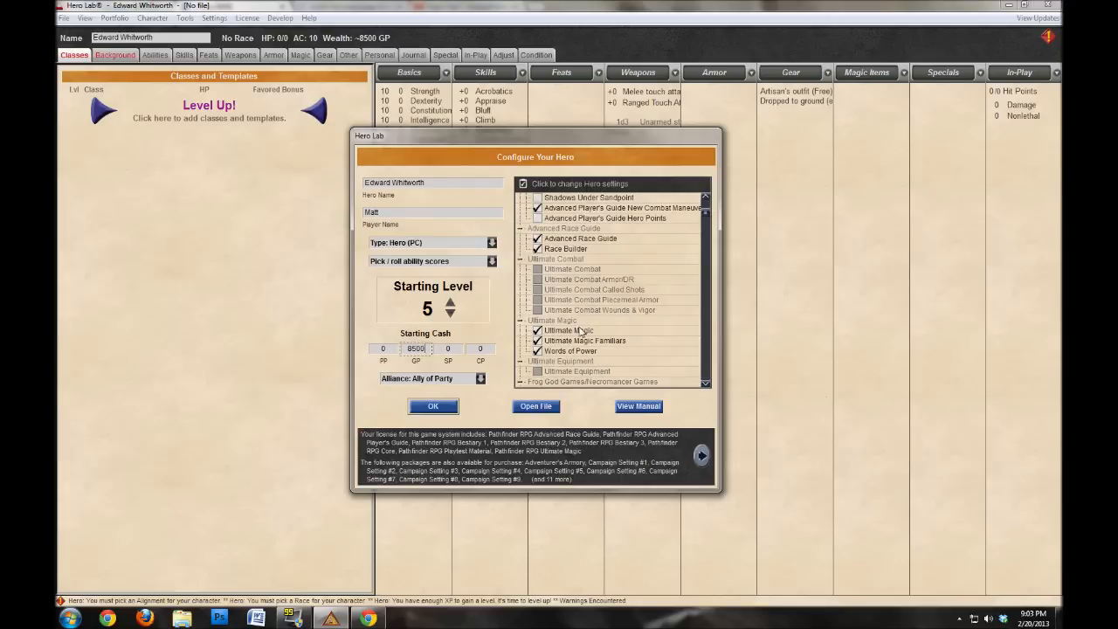
scroll(705, 223, down, 3)
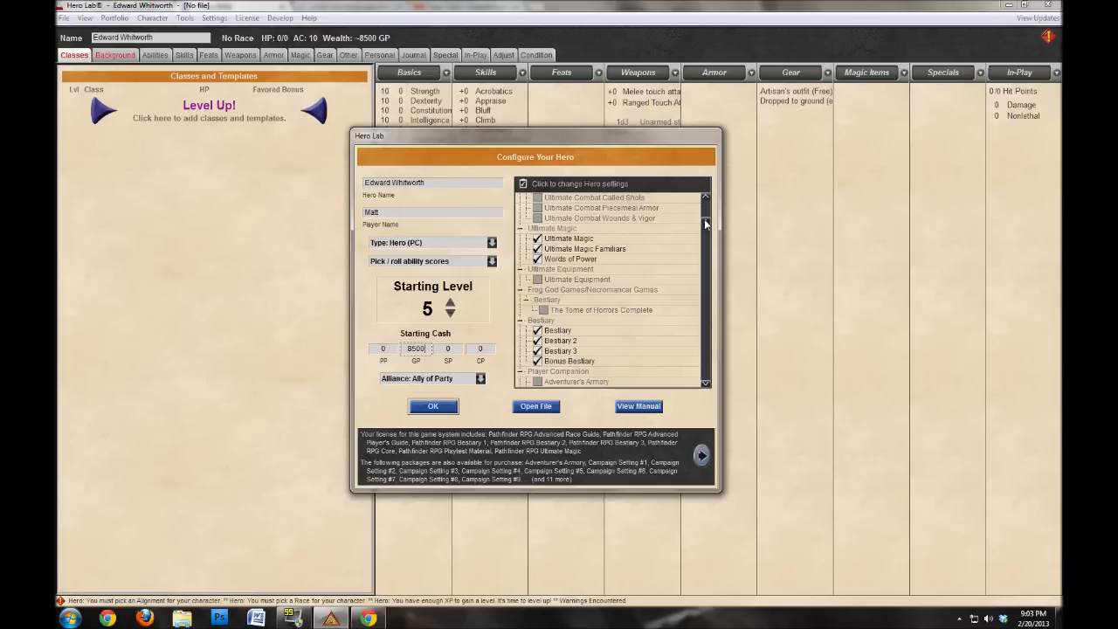
scroll(706, 224, down, 3)
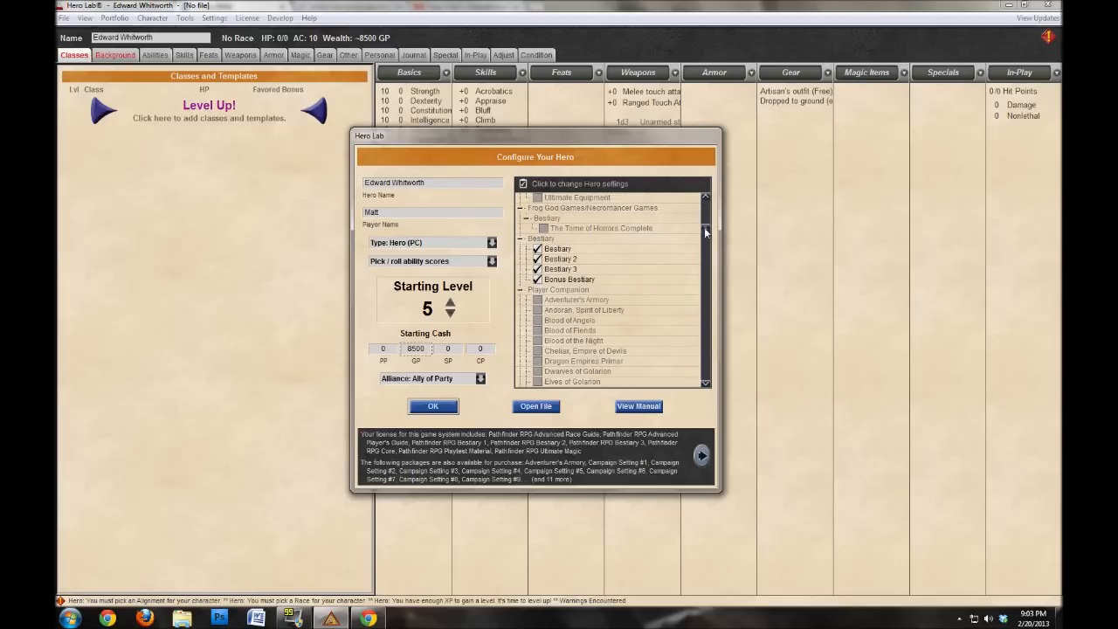
drag(705, 235, 708, 321)
scroll(708, 321, down, 5)
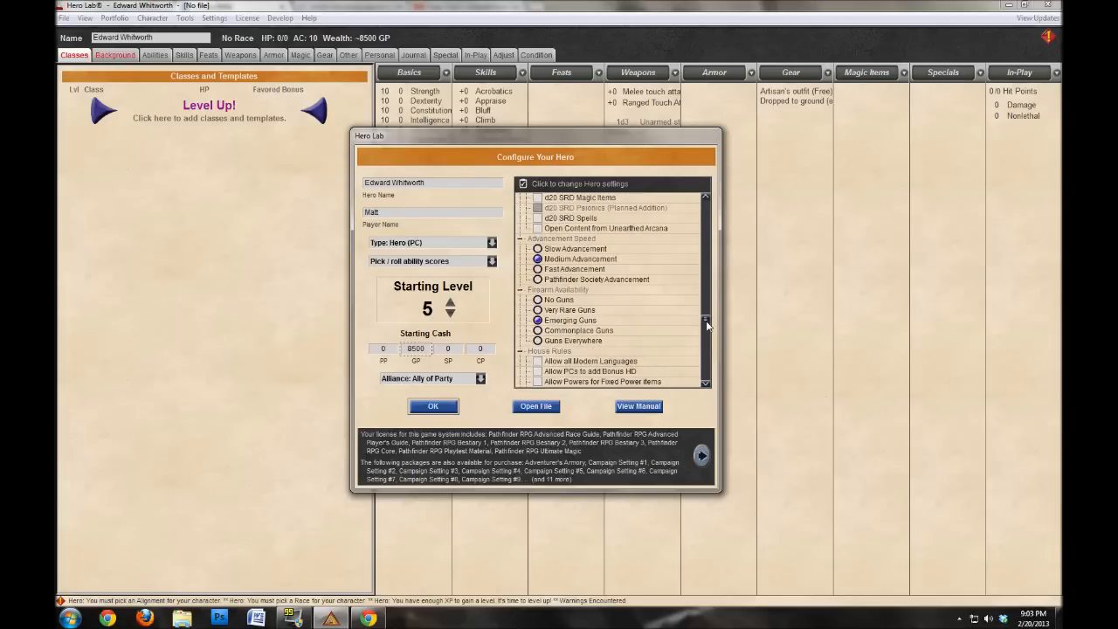
scroll(707, 319, up, 5)
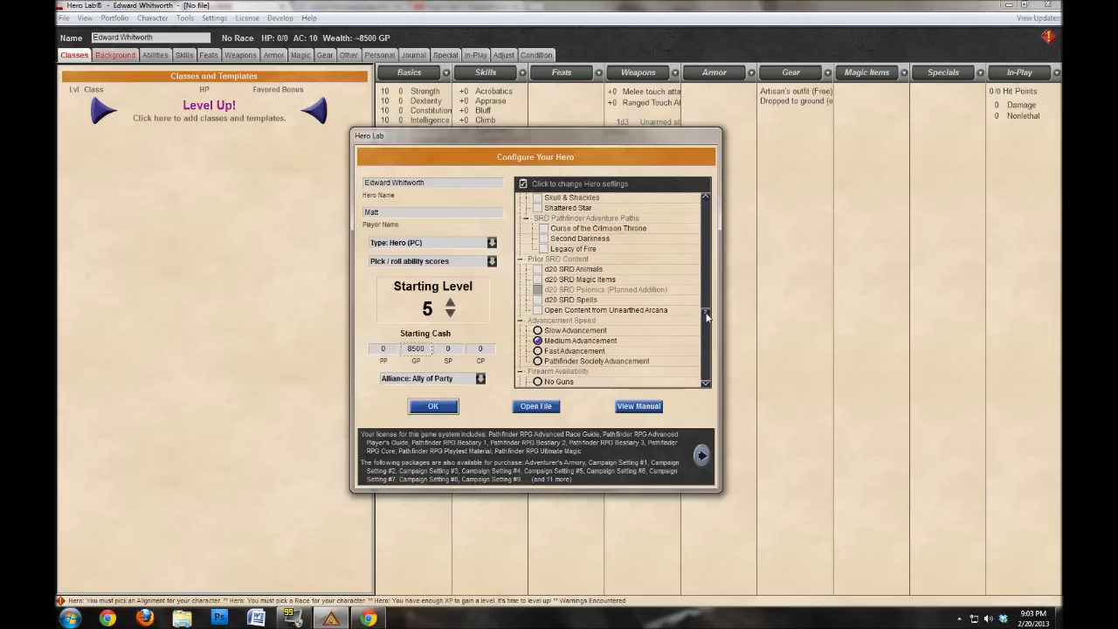
scroll(707, 319, down, 1)
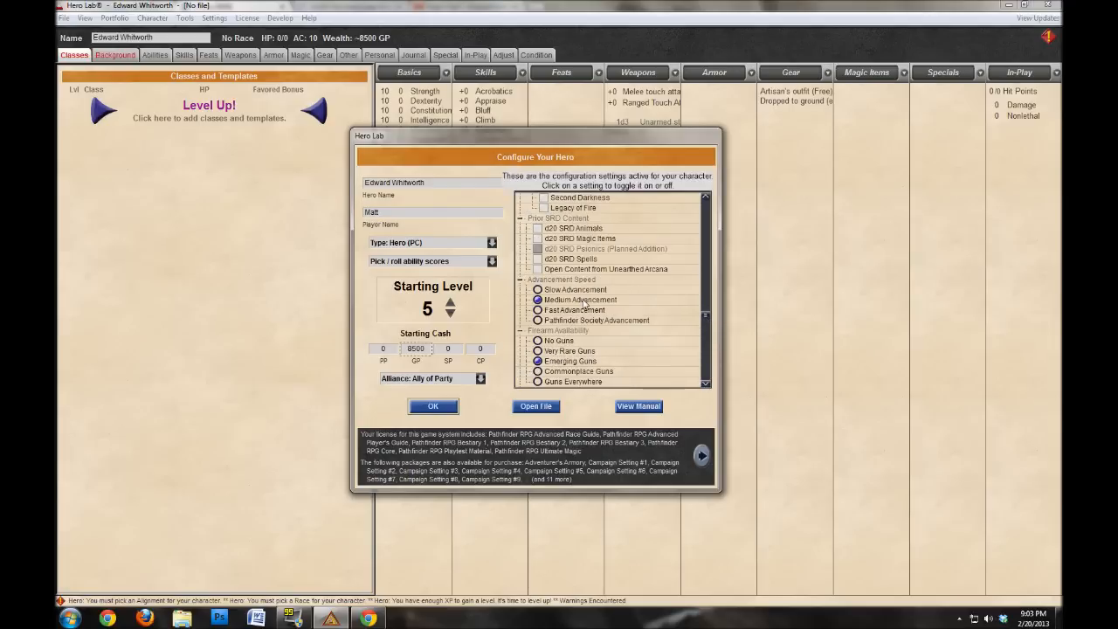
scroll(708, 322, down, 1)
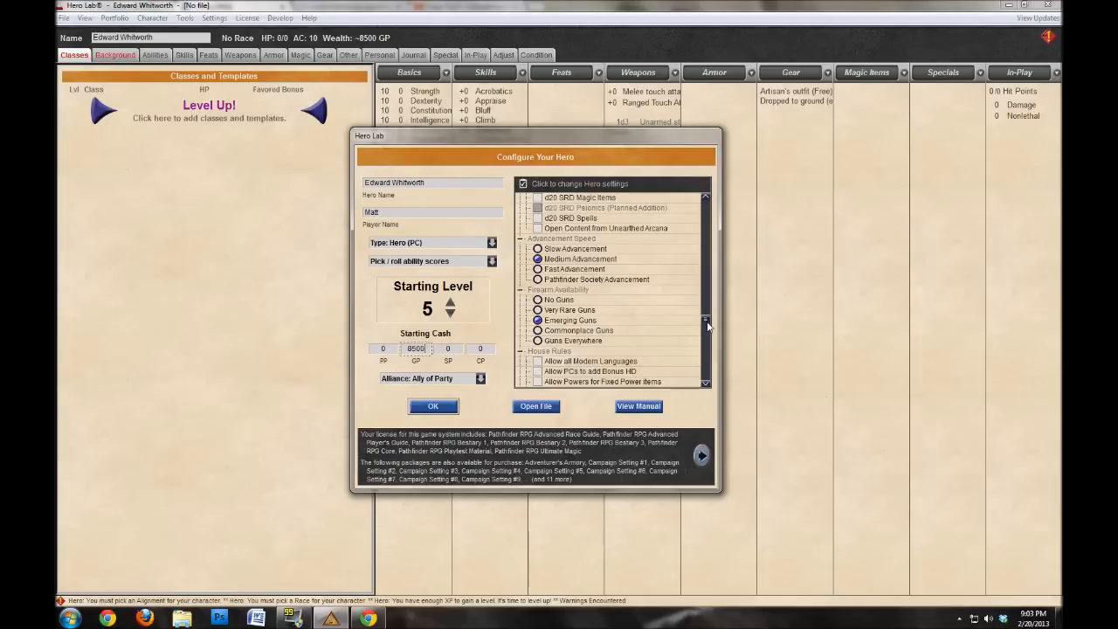
scroll(708, 328, down, 2)
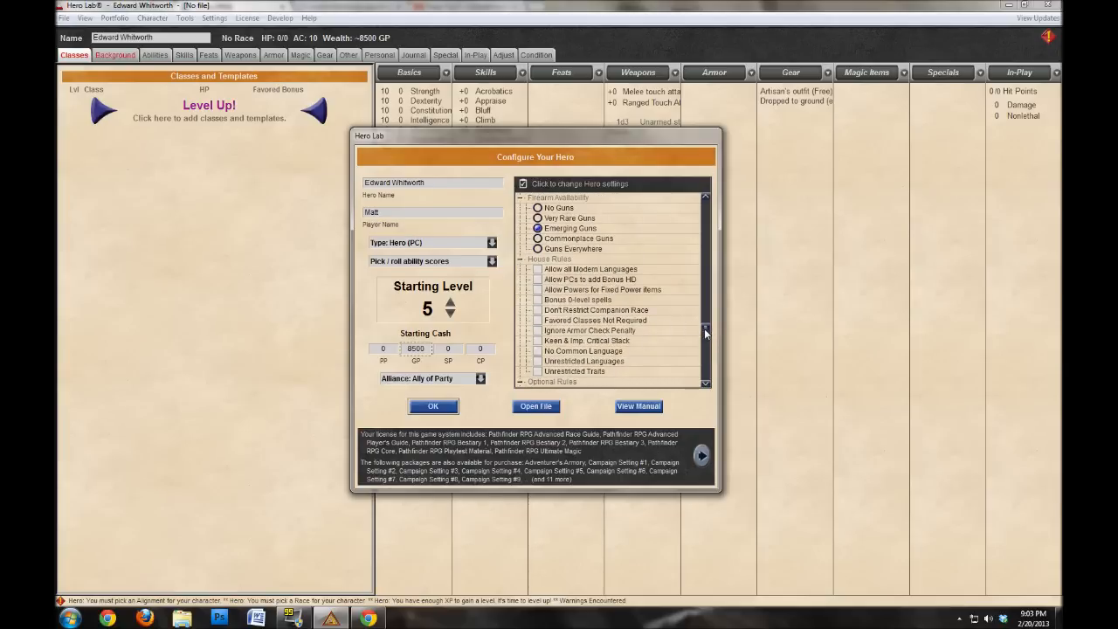
drag(704, 331, 702, 340)
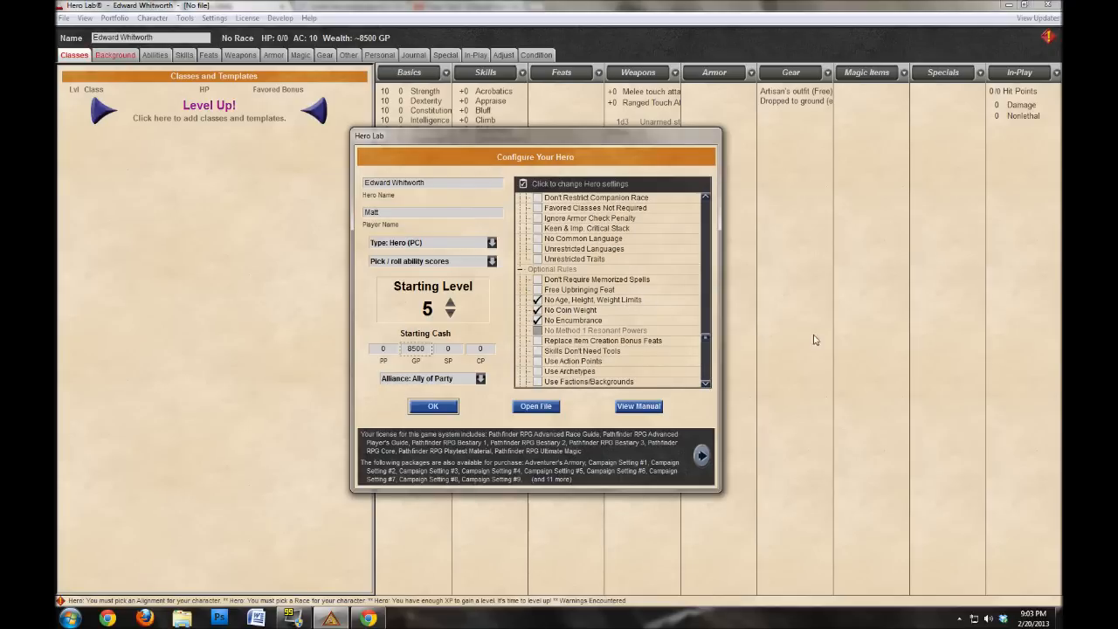
drag(705, 340, 702, 382)
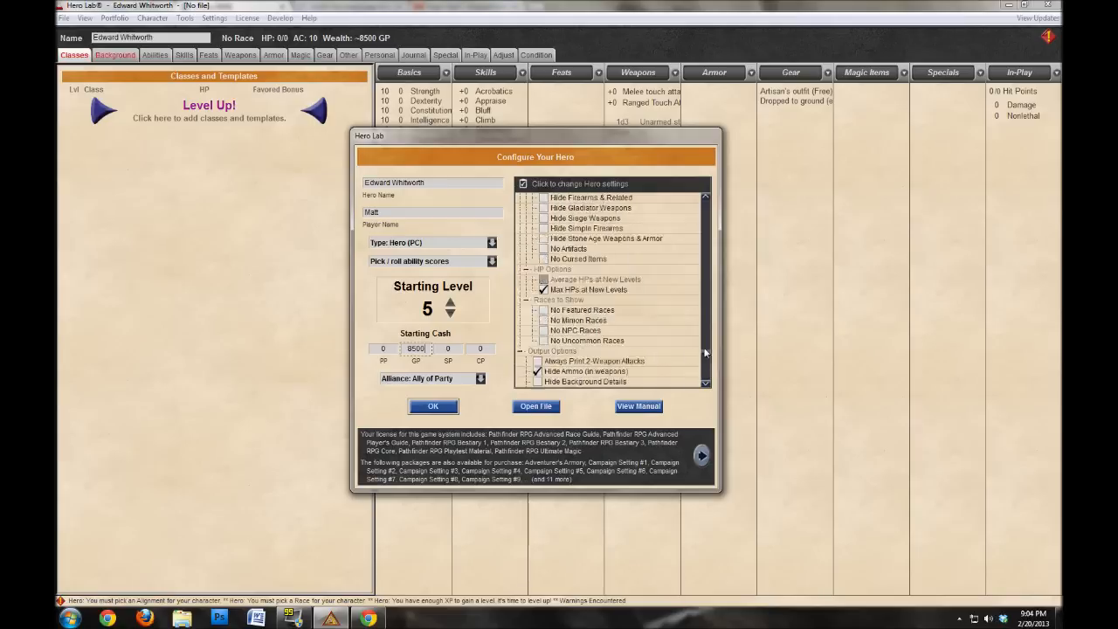
scroll(706, 374, up, 2)
mouse_move(709, 381)
mouse_down()
mouse_move(711, 393)
mouse_move(726, 202)
mouse_move(717, 387)
mouse_up()
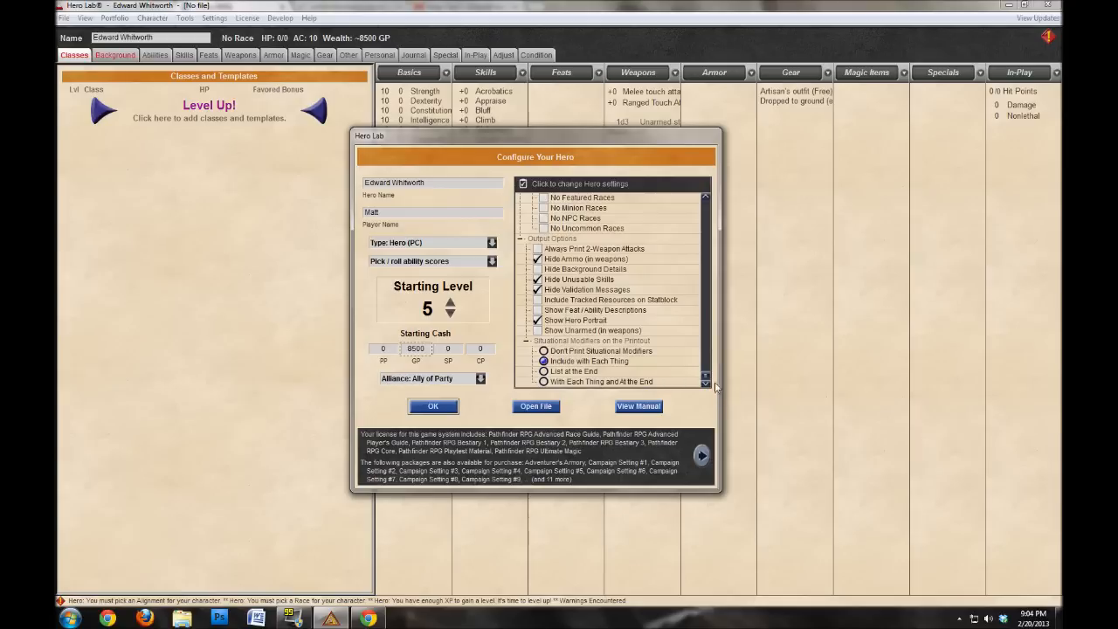
click(443, 409)
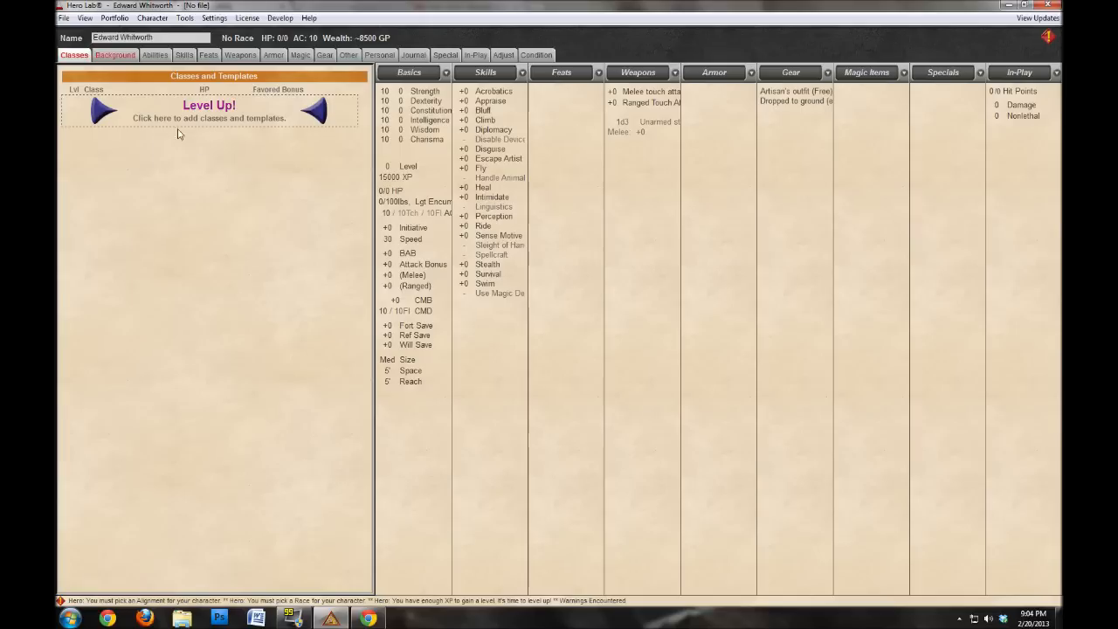
click(112, 56)
click(79, 56)
click(106, 58)
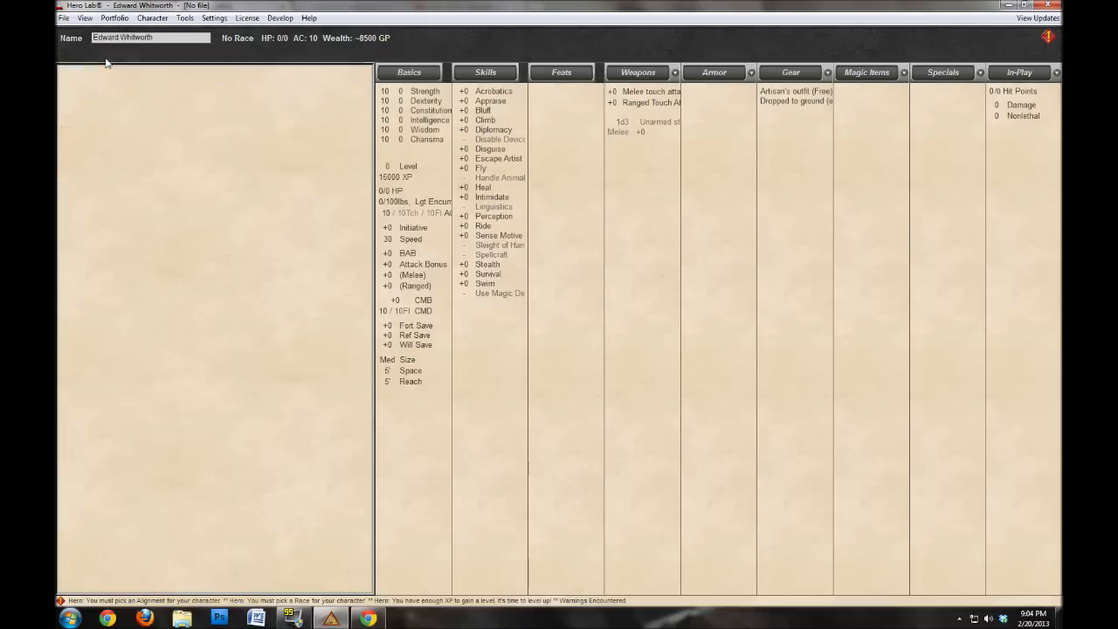
click(79, 57)
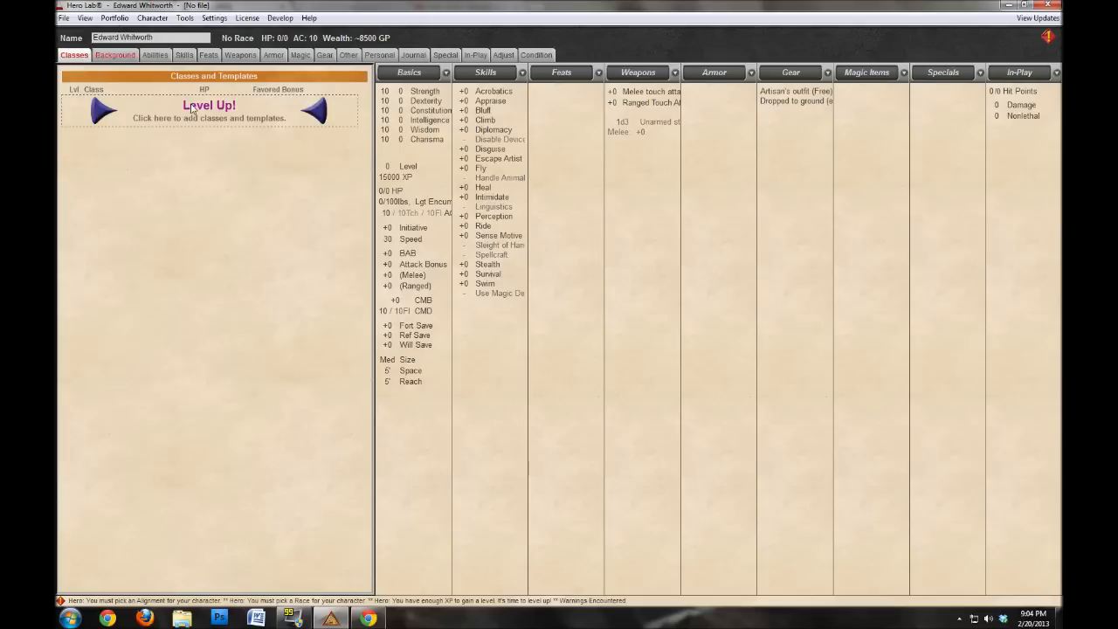
click(110, 58)
click(77, 58)
Add five Barbarian levels to the hero and set the favored class to Barbarian.
click(209, 111)
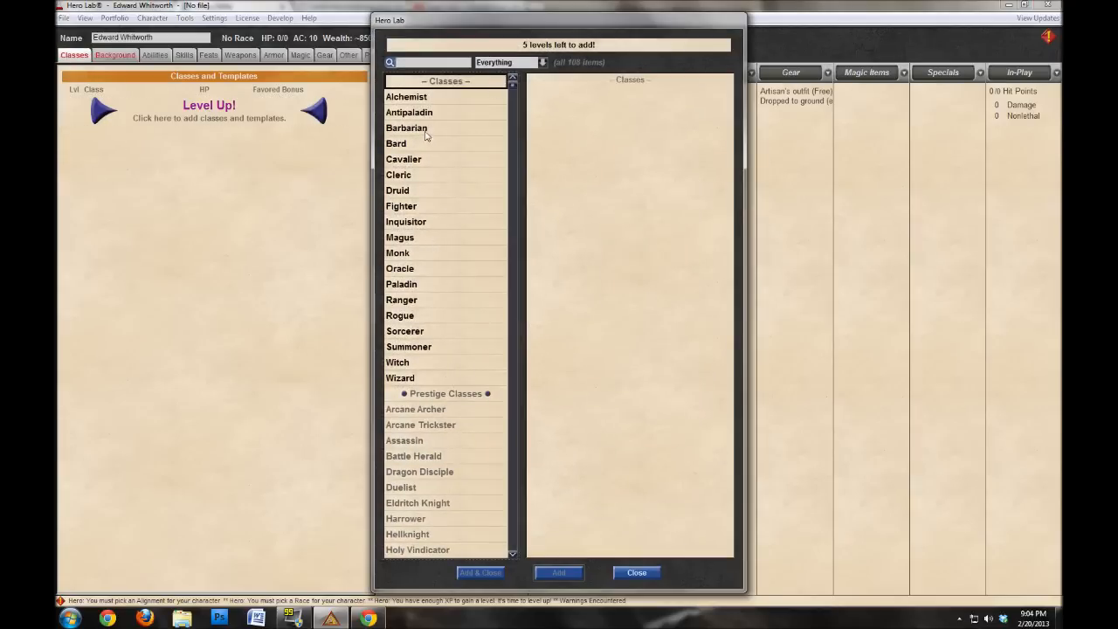
click(421, 131)
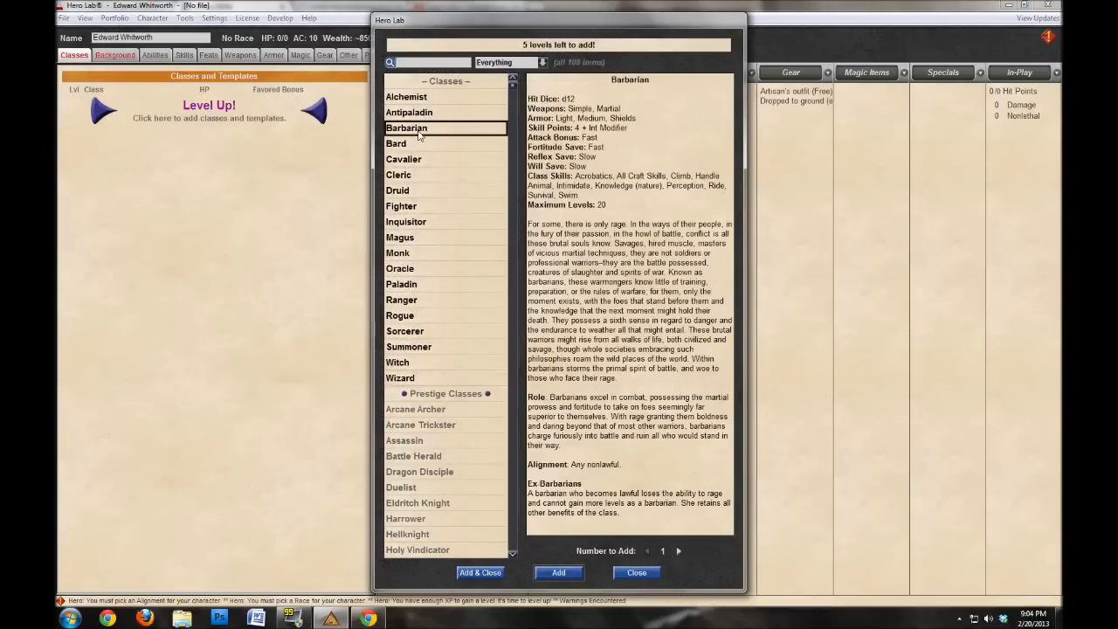
click(679, 551)
click(679, 552)
click(679, 552)
click(558, 573)
click(630, 574)
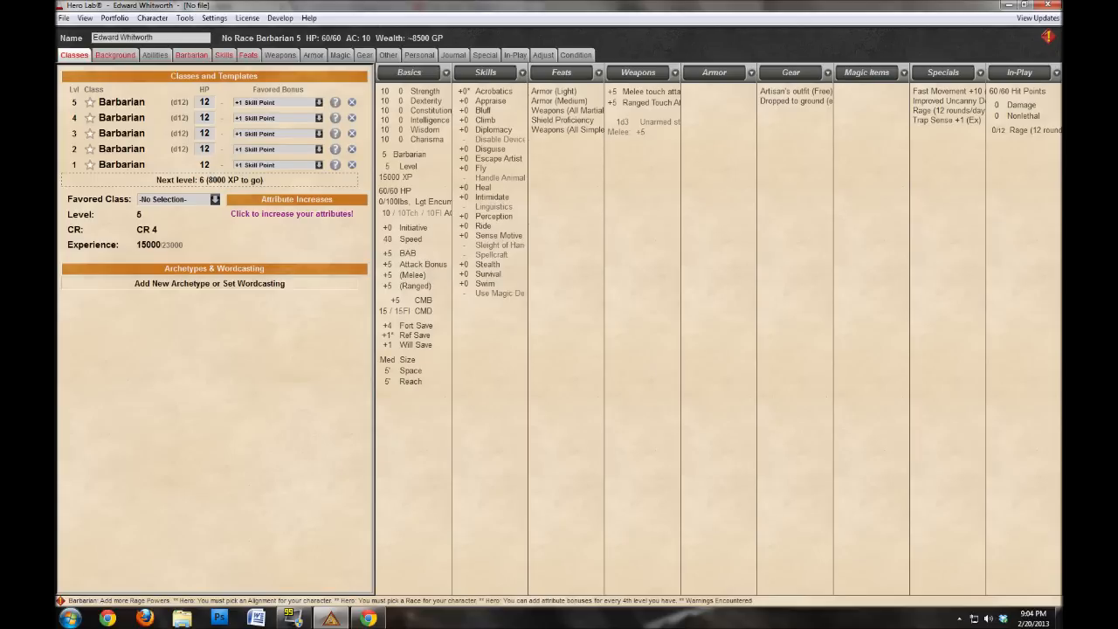
click(182, 201)
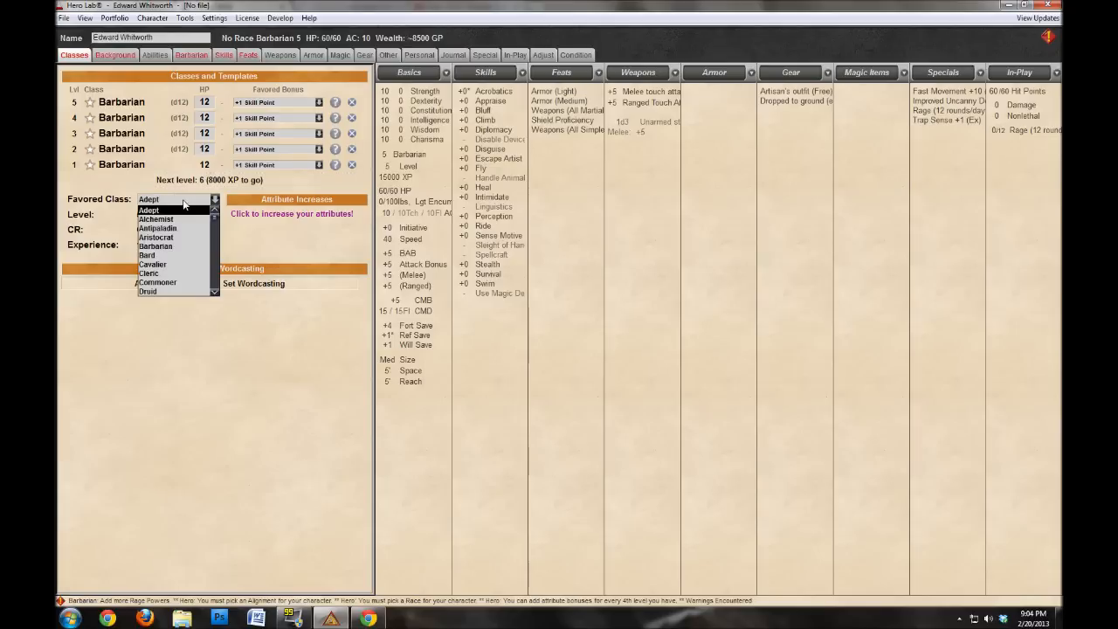
click(175, 249)
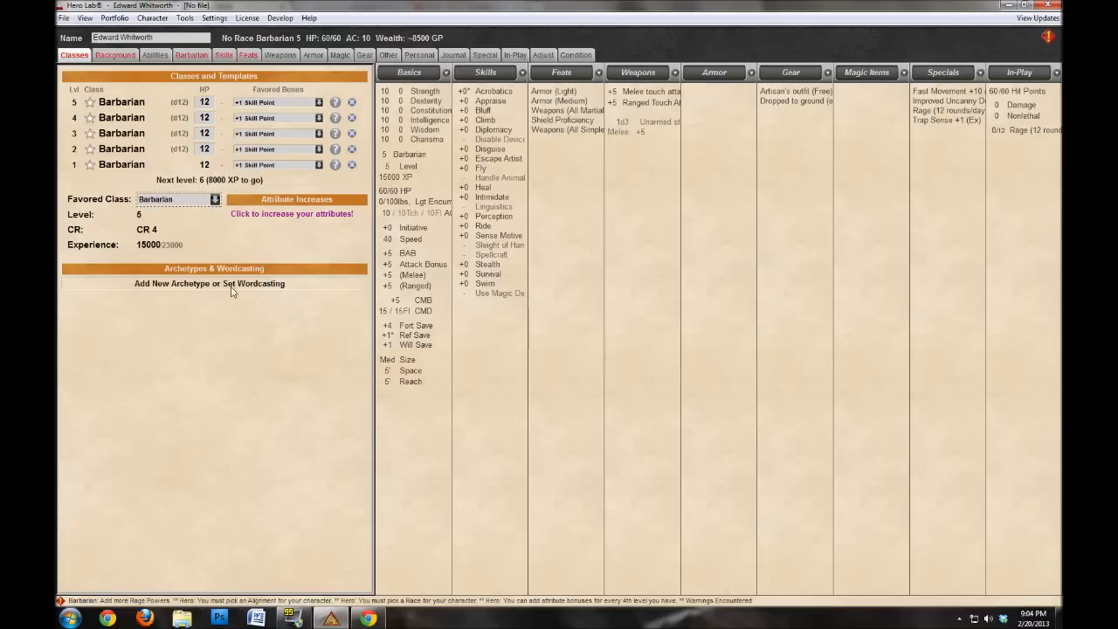
Browse the list of available archetypes, including the Barbarian and Bard ones, and close it without adding any.
click(217, 284)
scroll(445, 324, down, 15)
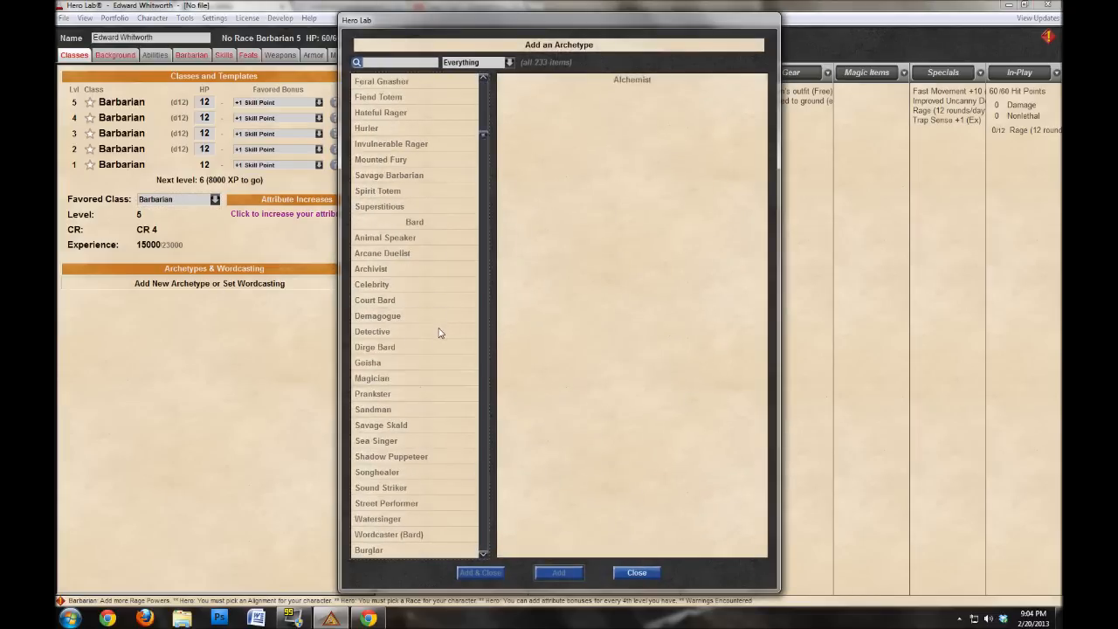
scroll(439, 332, down, 10)
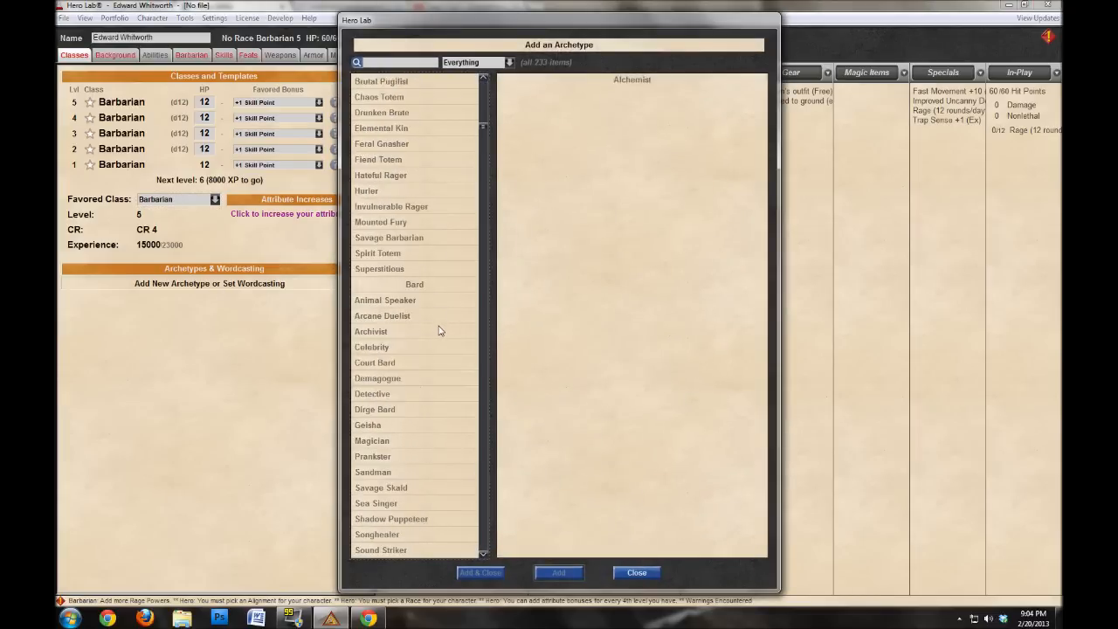
click(637, 572)
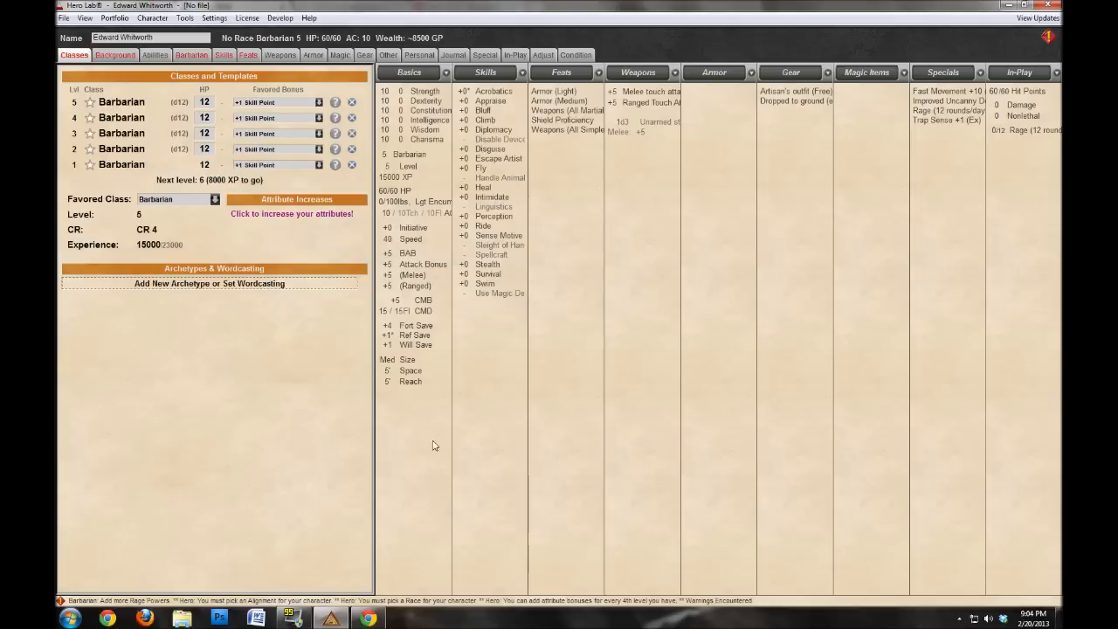
Browse the hero's race options, from core and custom races to monsters, and view the Custom Race - Standard and Wraith descriptions.
click(112, 59)
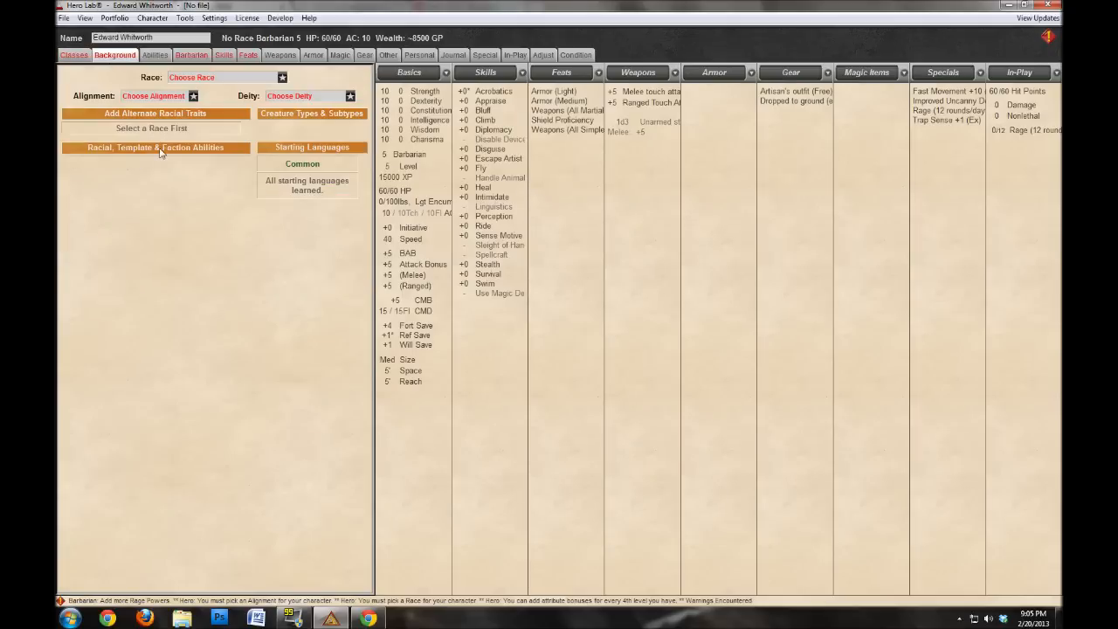
click(244, 78)
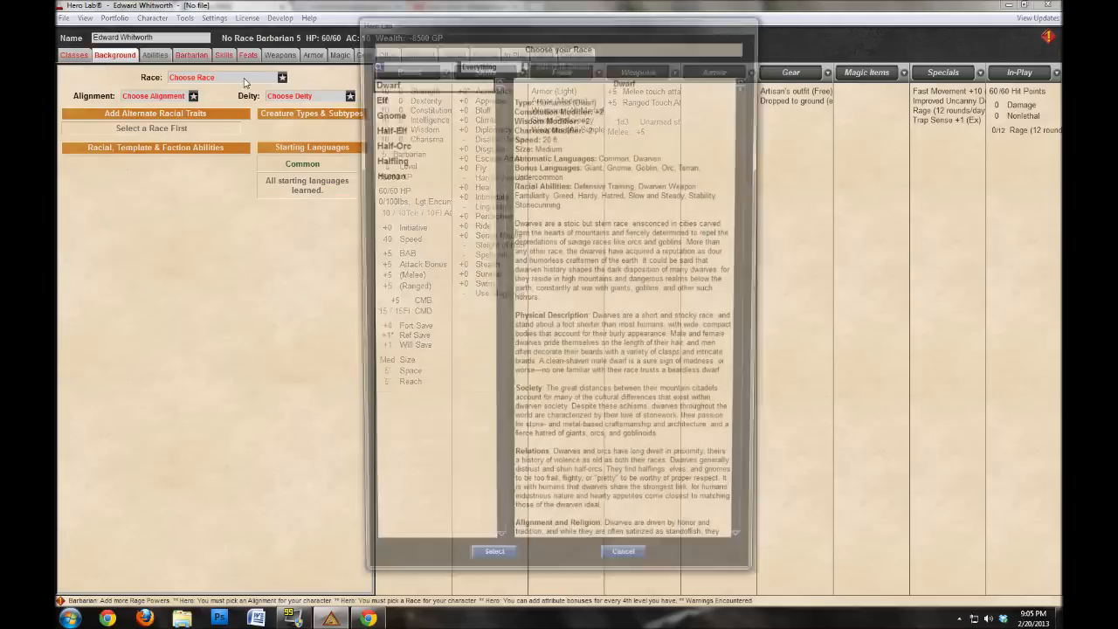
click(398, 175)
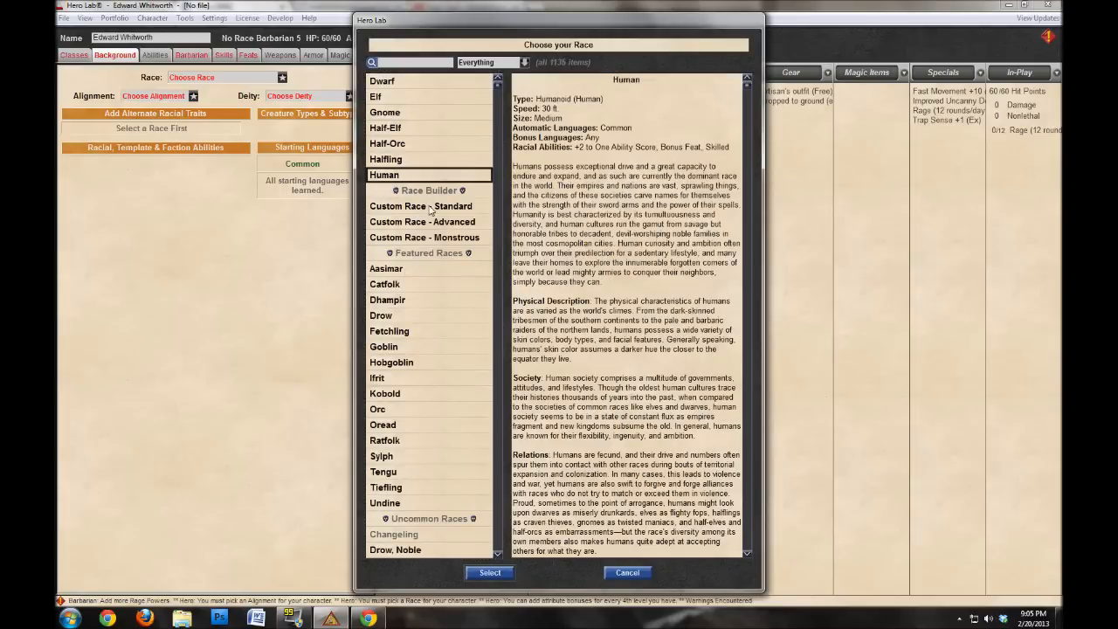
key(Down)
key(Down)
key(Down)
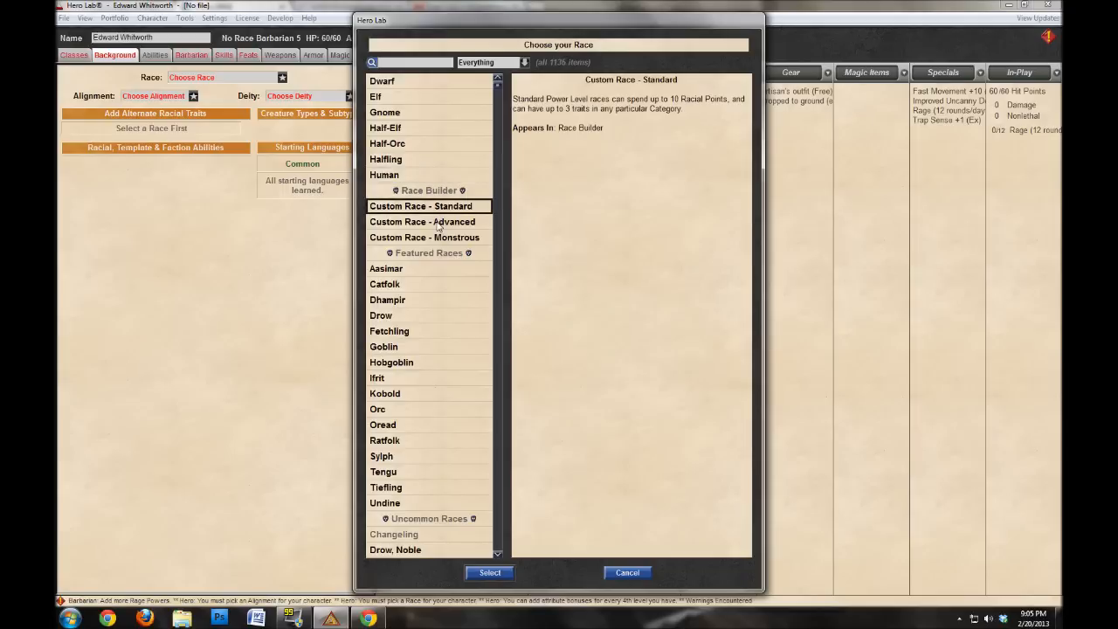
click(437, 210)
scroll(441, 275, down, 3)
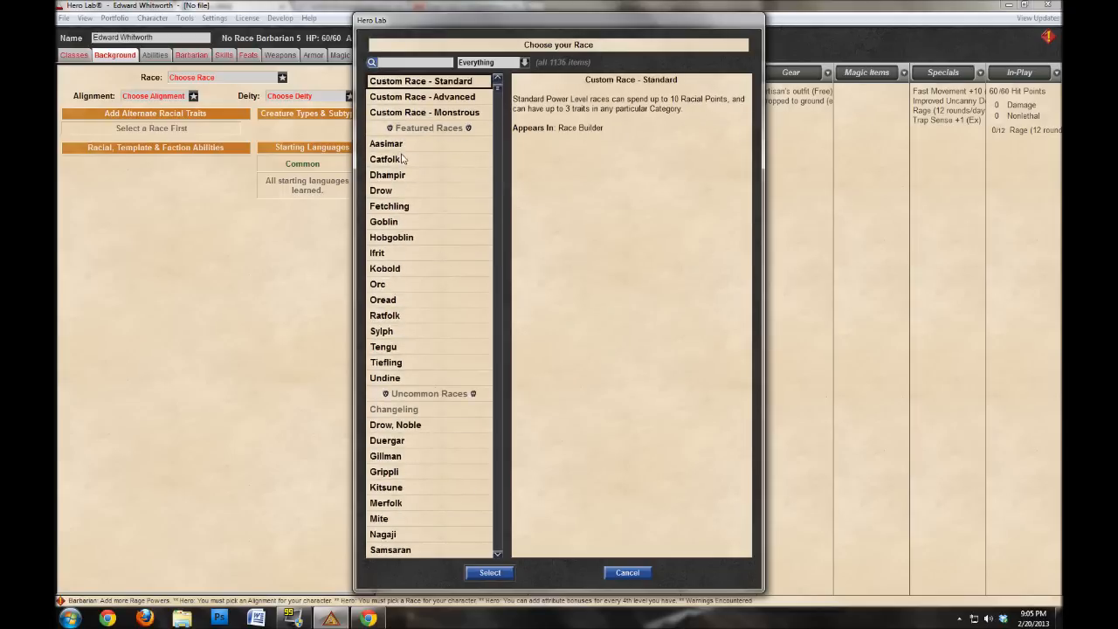
scroll(407, 231, down, 9)
scroll(427, 306, down, 17)
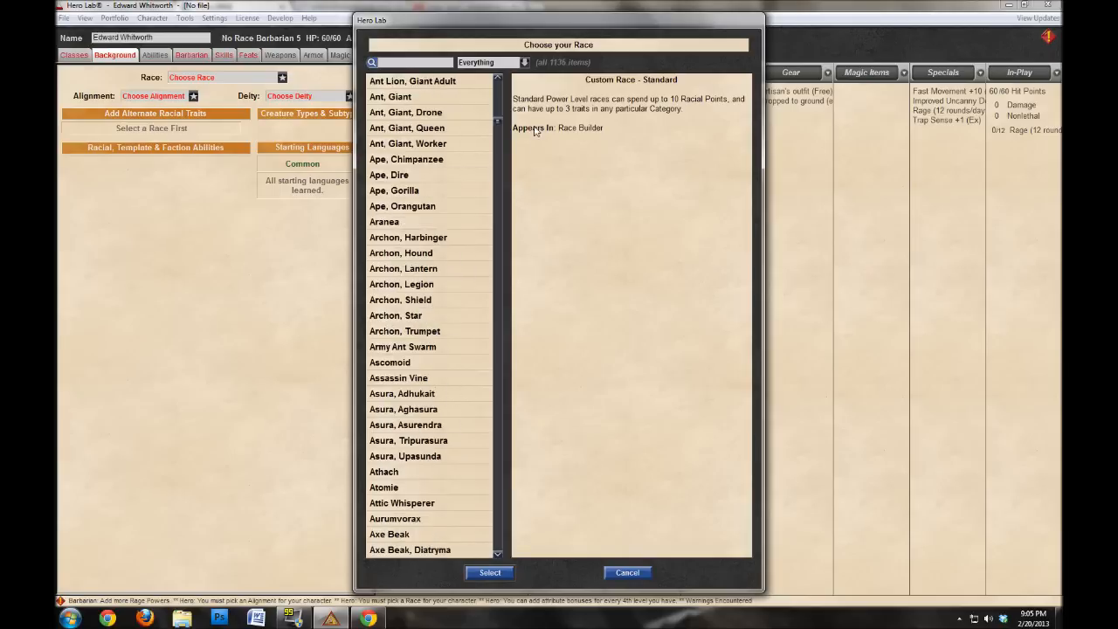
drag(496, 118, 511, 570)
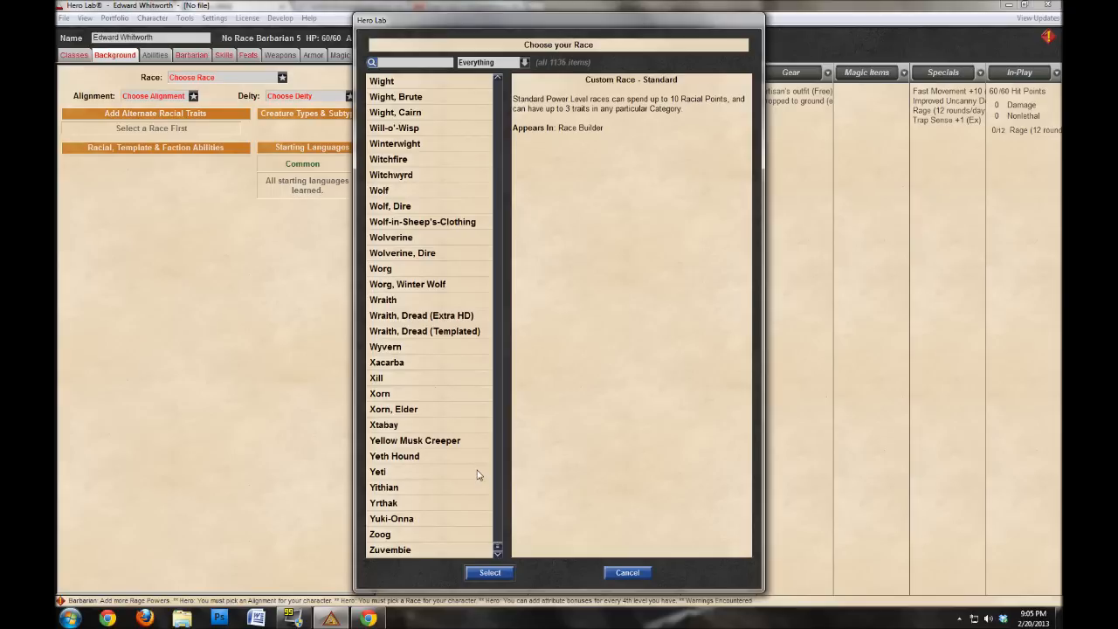
click(407, 300)
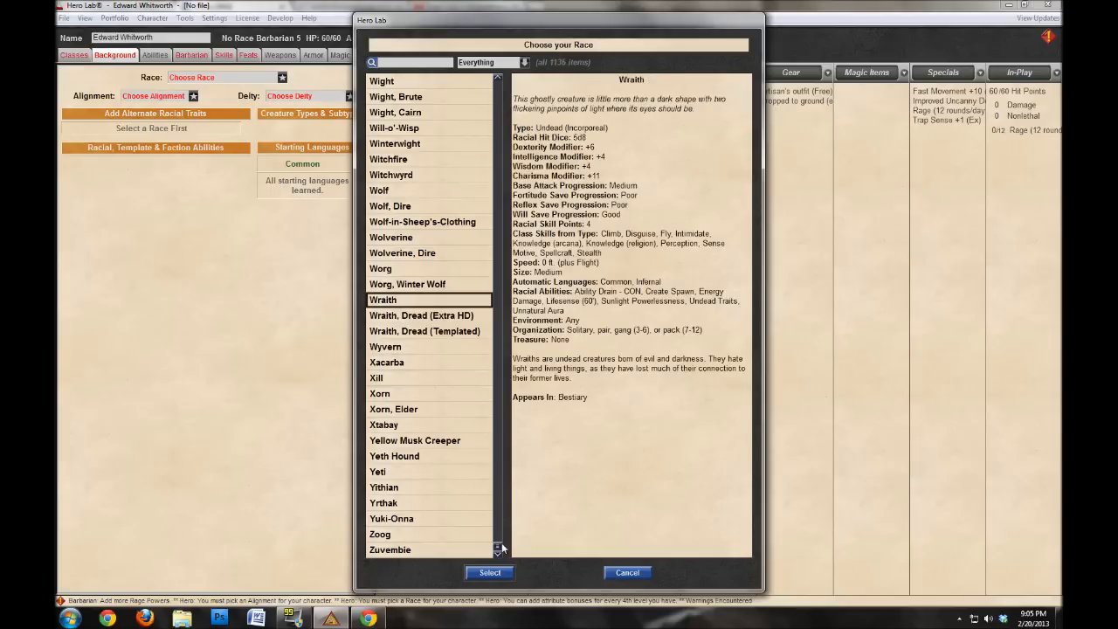
drag(501, 547, 504, 86)
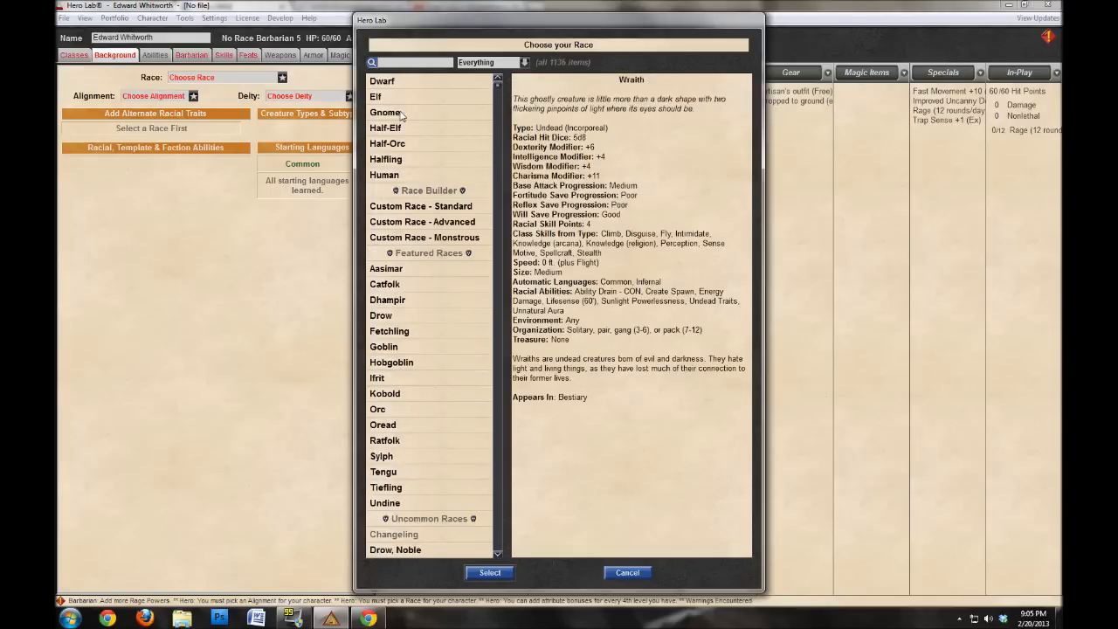
Set the hero's race to Human and the alignment to Neutral Good.
click(400, 176)
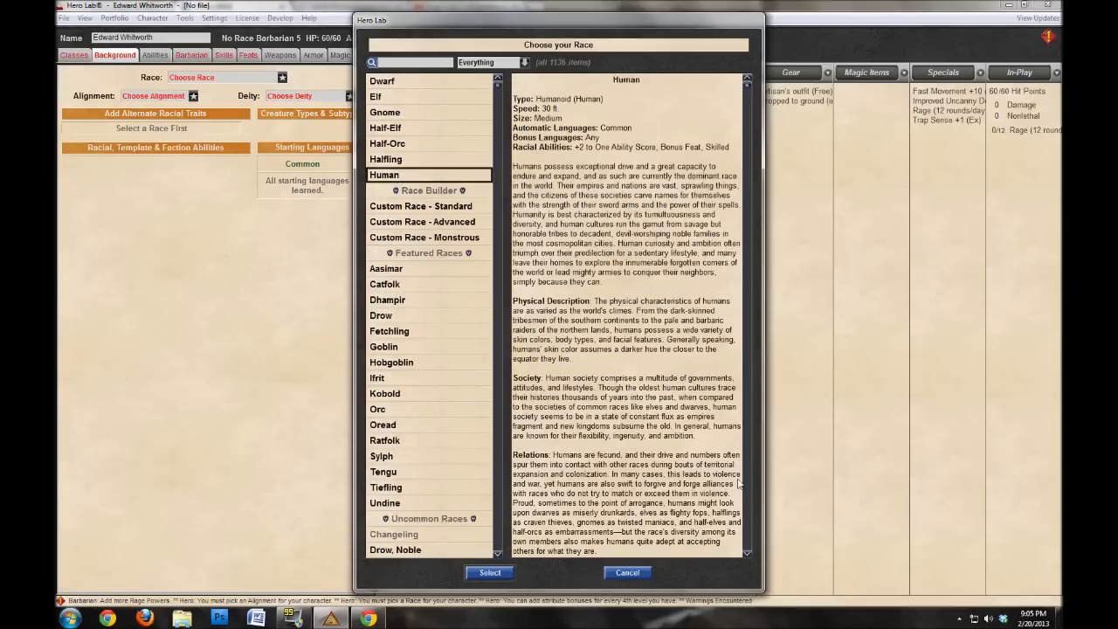
click(492, 573)
click(193, 97)
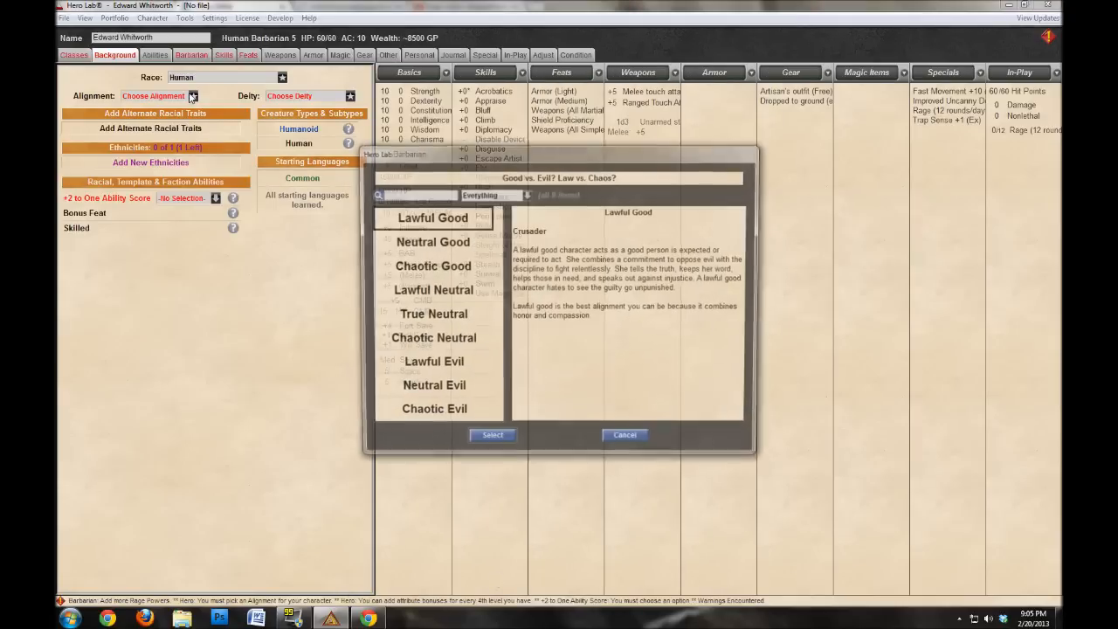
click(431, 249)
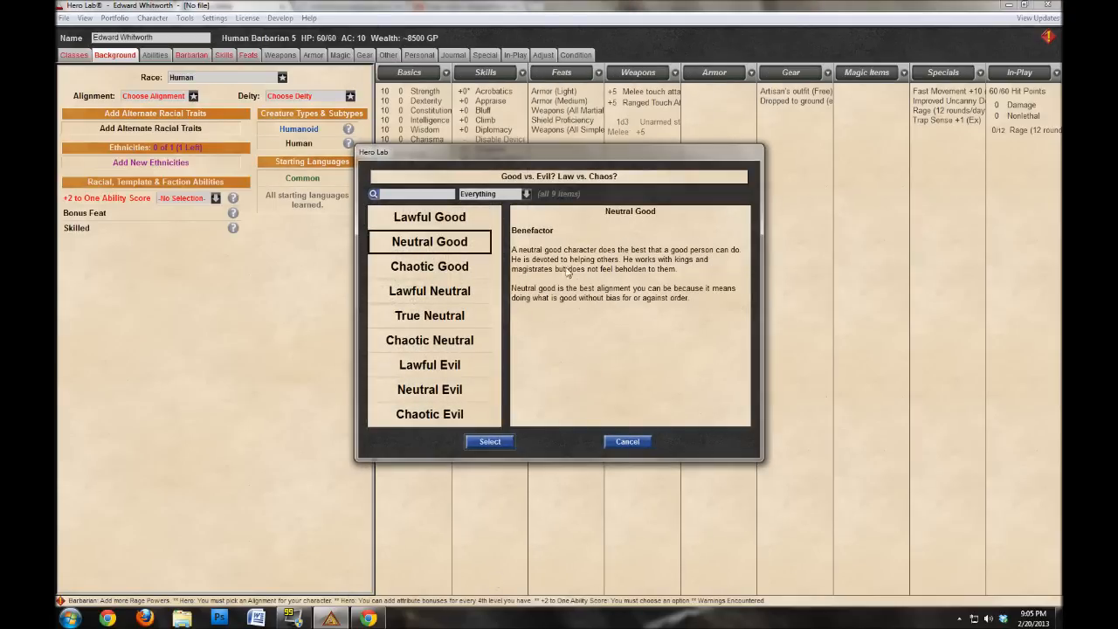
click(488, 444)
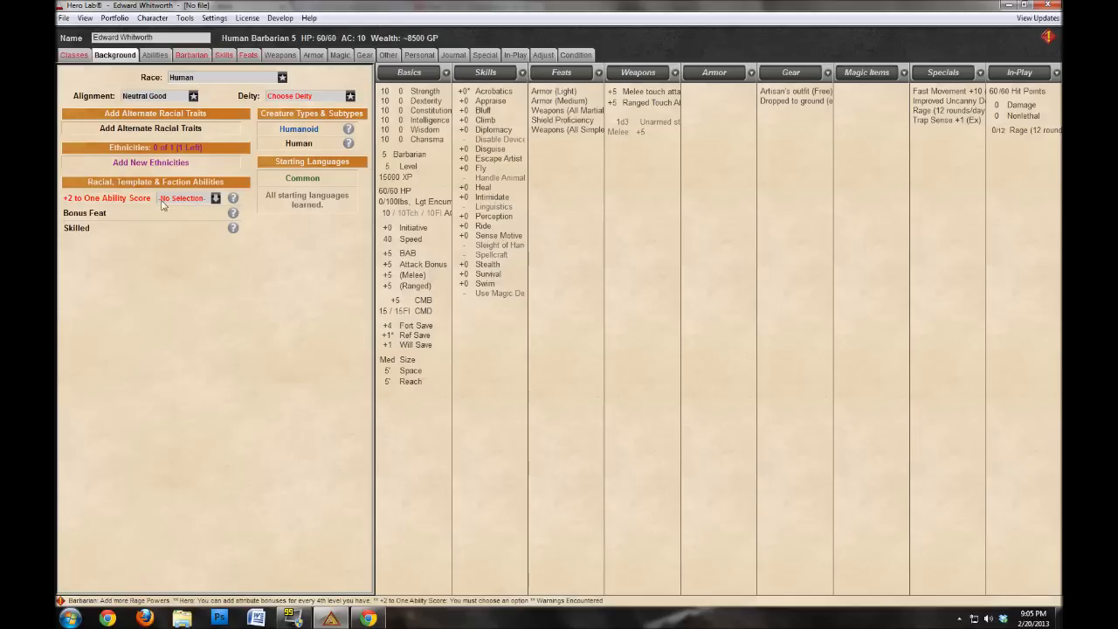
Check the ability score rolling rules on the Facebook page in Chrome, and set Strength to 18 back in Hero Lab.
click(155, 55)
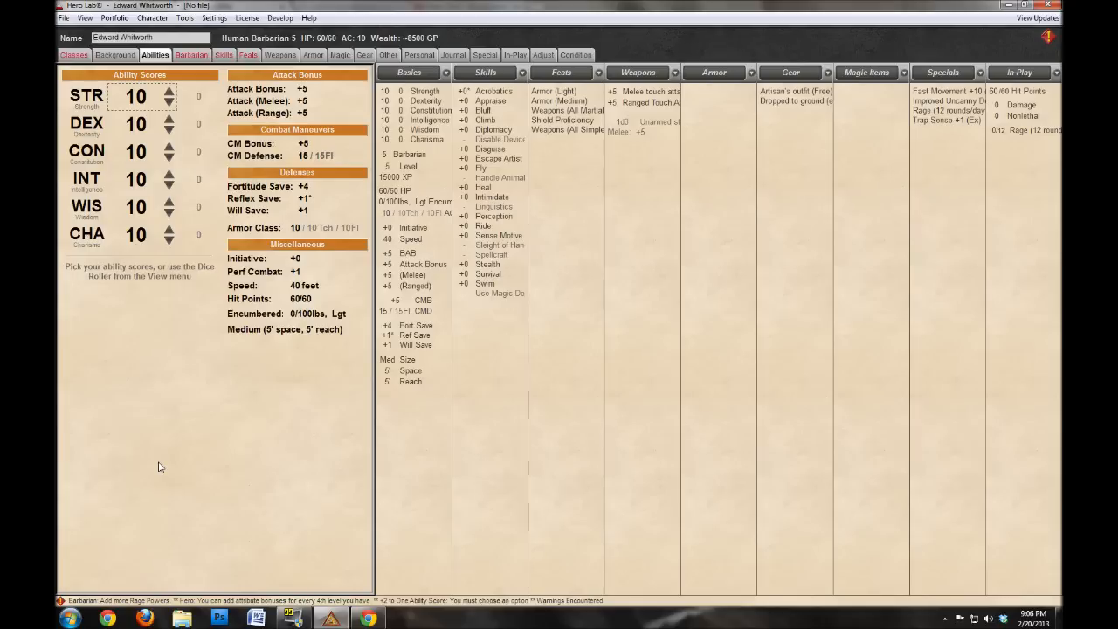
click(368, 618)
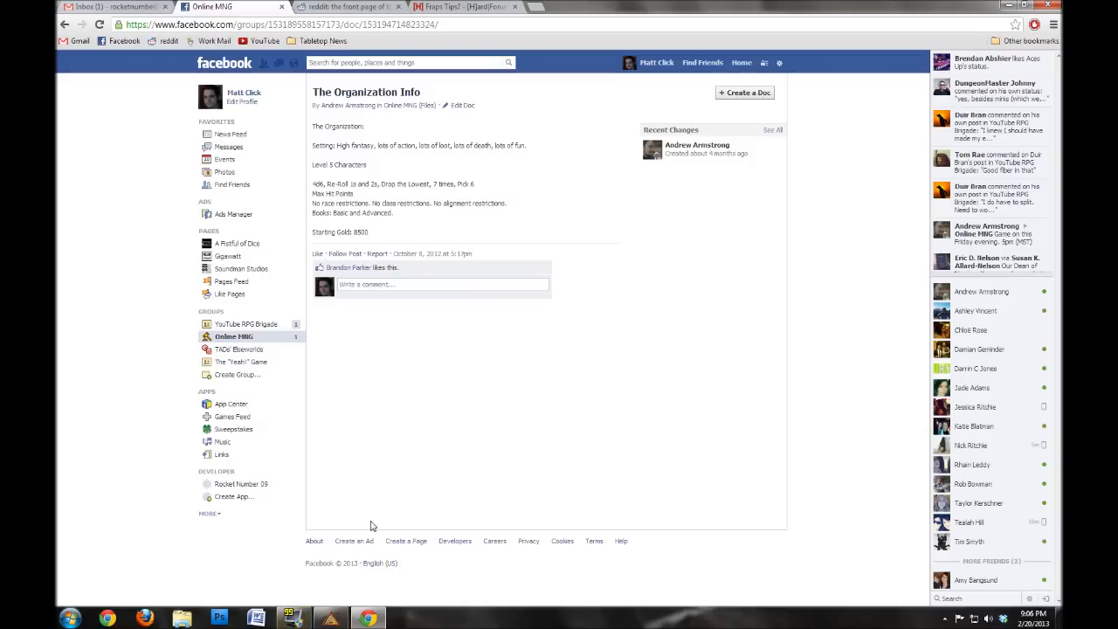
click(332, 619)
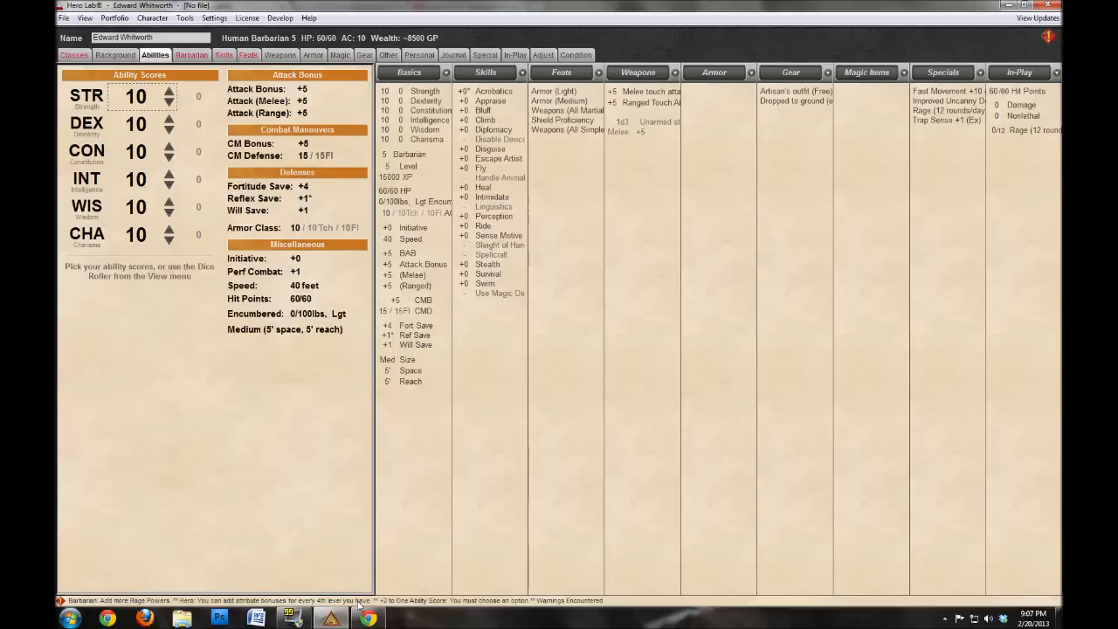
click(169, 93)
click(169, 93)
click(170, 92)
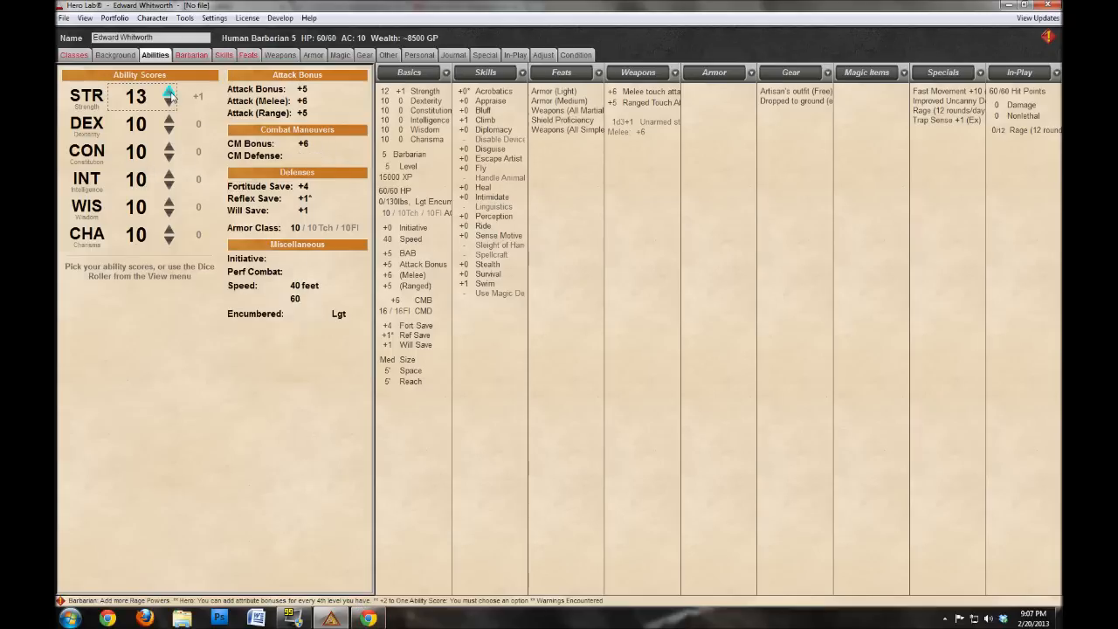
click(170, 92)
click(170, 92)
click(170, 93)
click(170, 92)
click(170, 93)
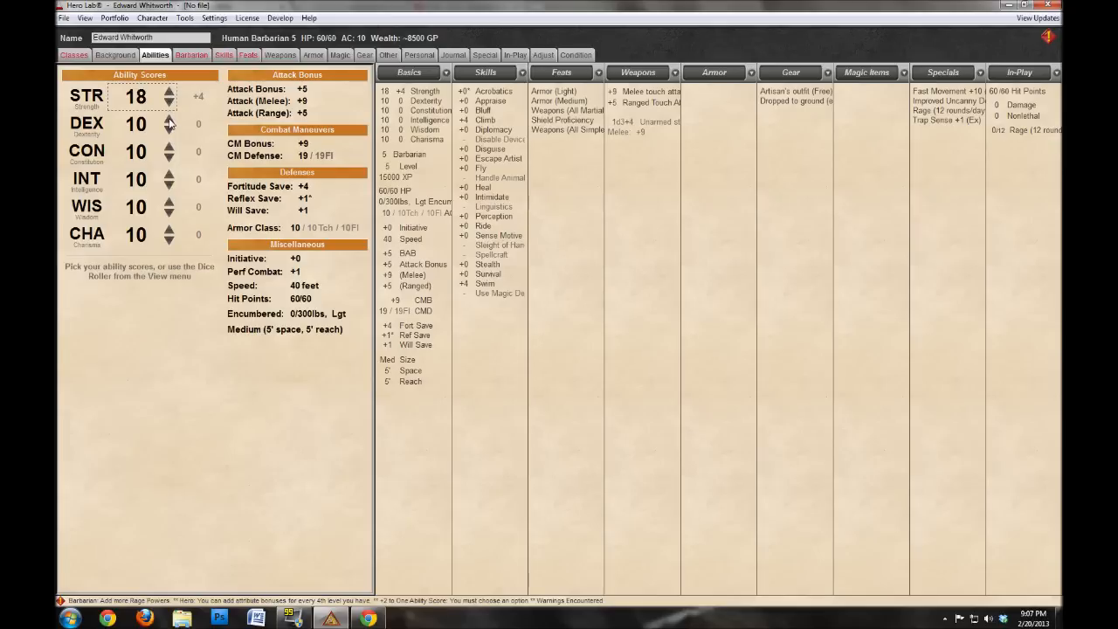
Set the hero's Dexterity score to 17.
click(168, 119)
click(169, 119)
click(169, 121)
click(169, 120)
click(169, 120)
click(169, 120)
click(170, 121)
click(170, 120)
click(169, 130)
Set the hero's Constitution score to 16.
click(170, 149)
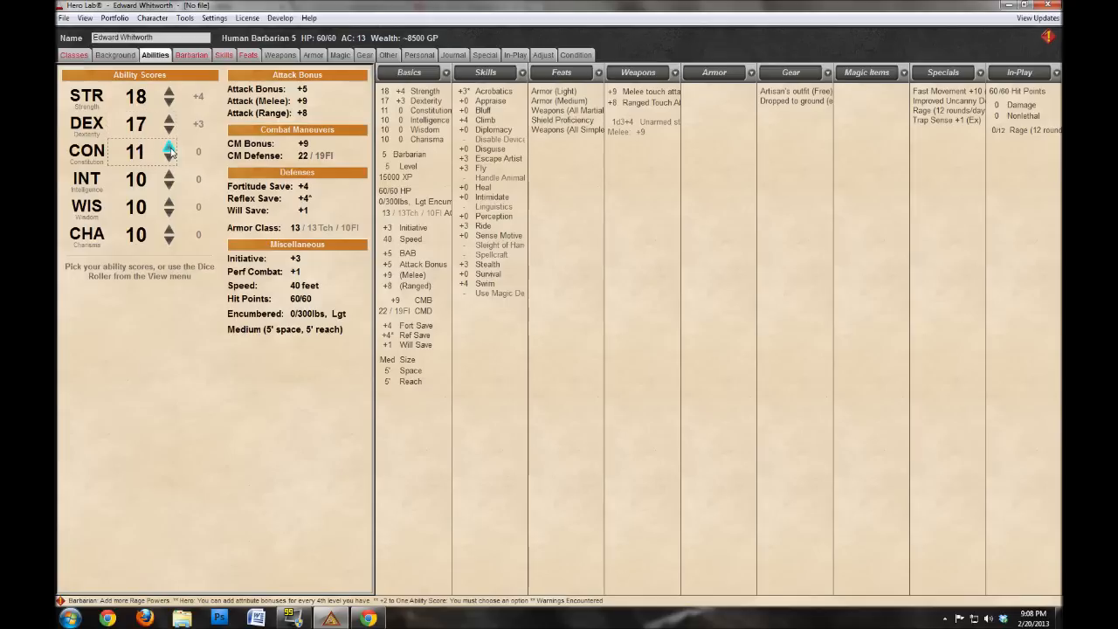
click(169, 147)
click(170, 147)
click(169, 147)
click(169, 146)
click(169, 147)
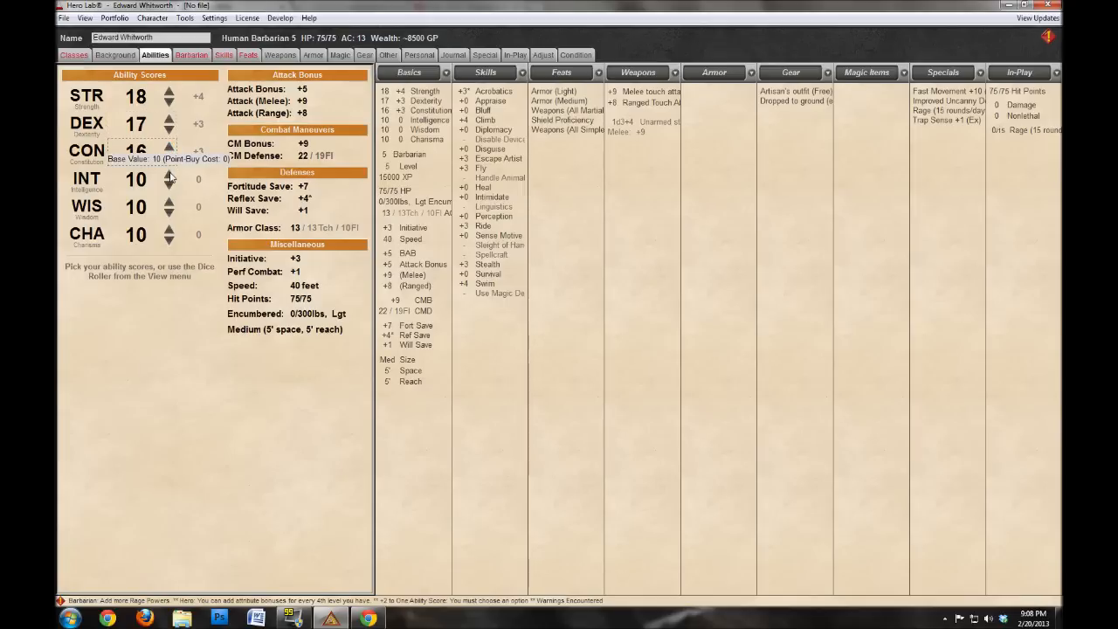
Set the remaining ability scores to Intelligence 12, Wisdom 9 and Charisma 15.
click(169, 174)
click(170, 175)
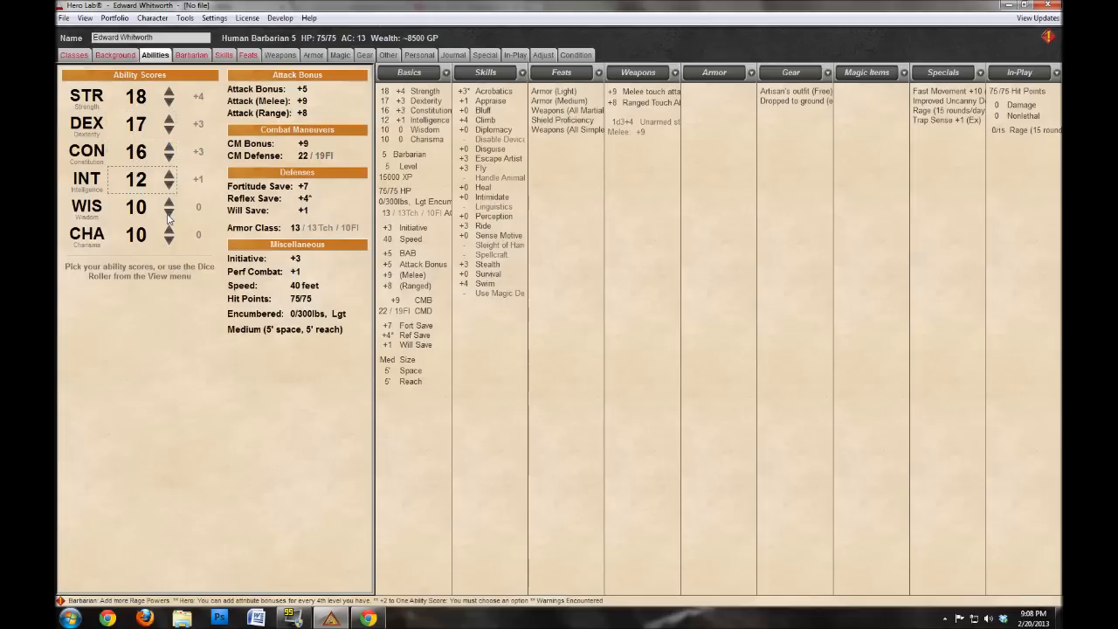
click(169, 215)
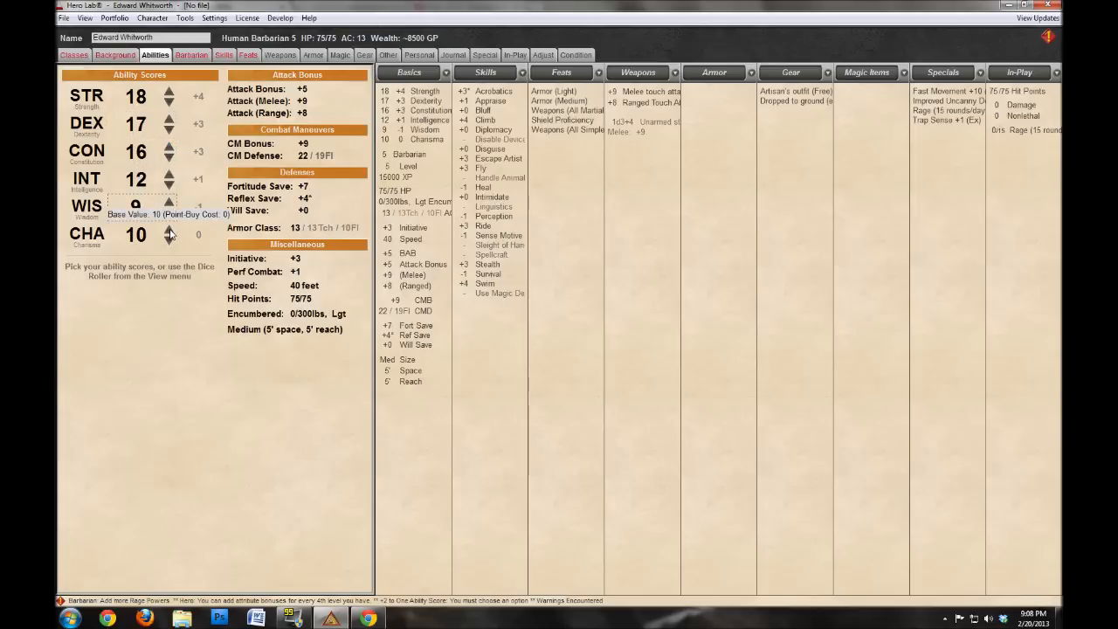
click(169, 231)
click(170, 231)
click(170, 231)
click(169, 230)
click(170, 231)
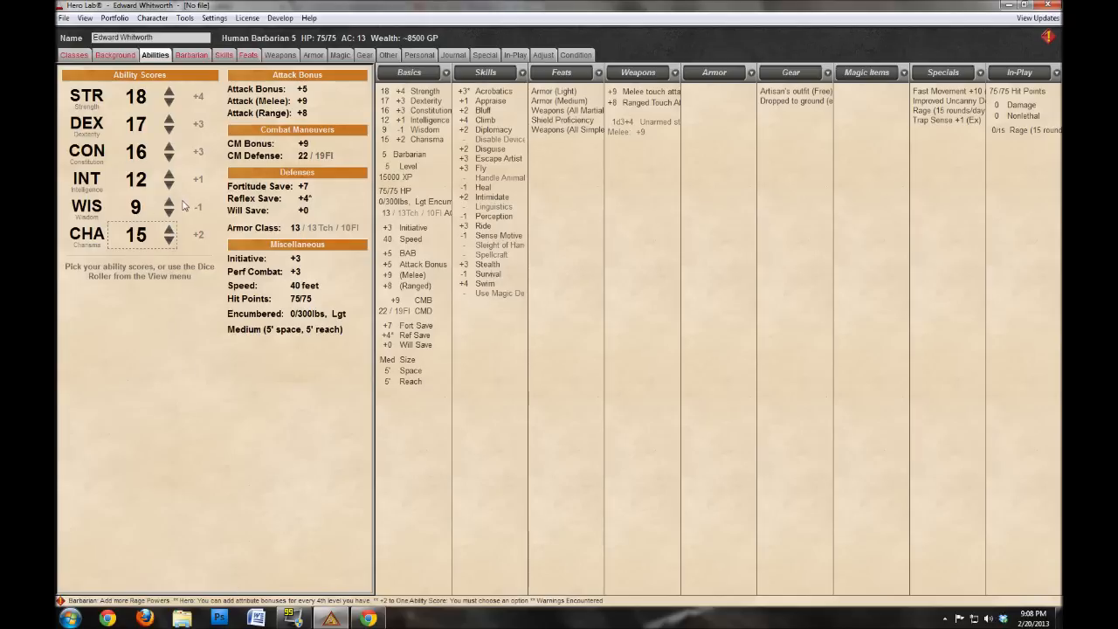
Apply the human racial +2 ability score bonus to Dexterity.
click(115, 55)
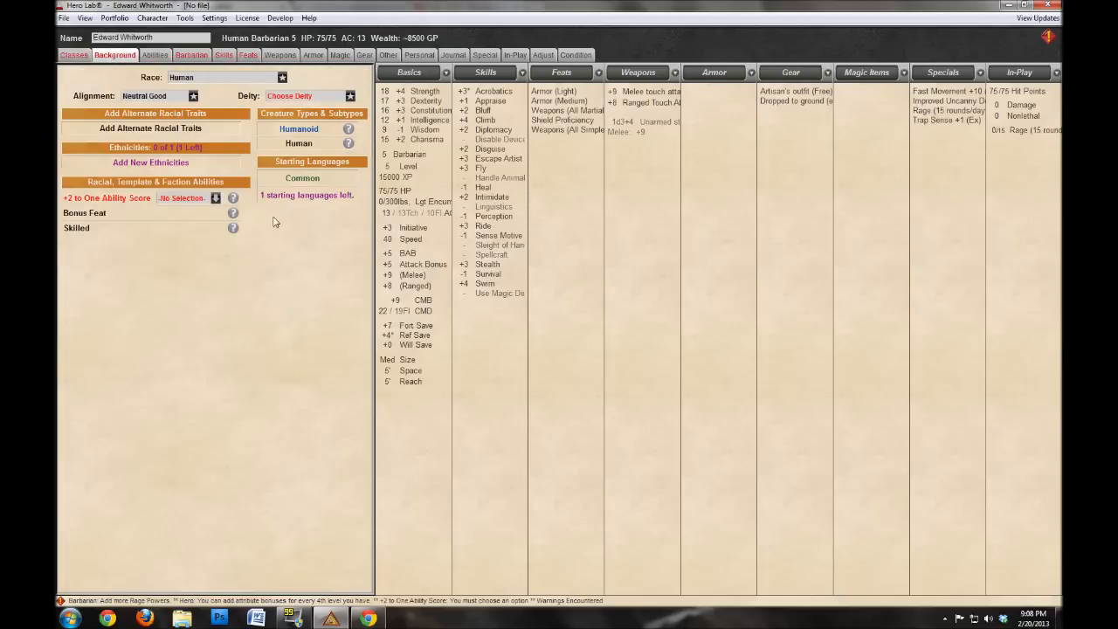
click(210, 200)
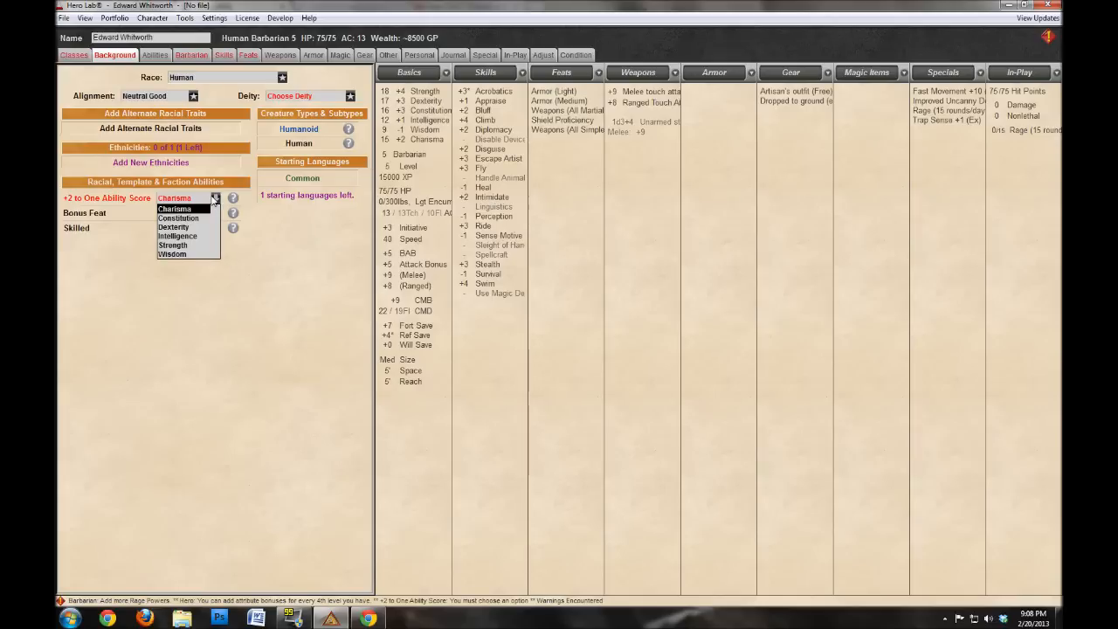
click(174, 227)
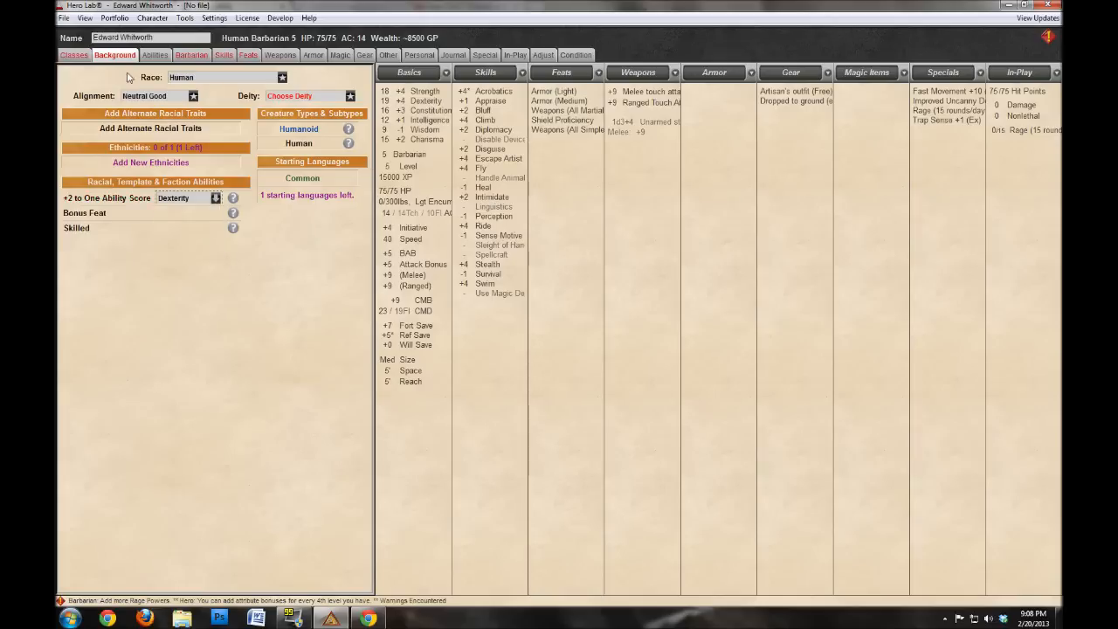
Assign the level 4 attribute increase as +1 Dexterity.
click(75, 56)
click(309, 214)
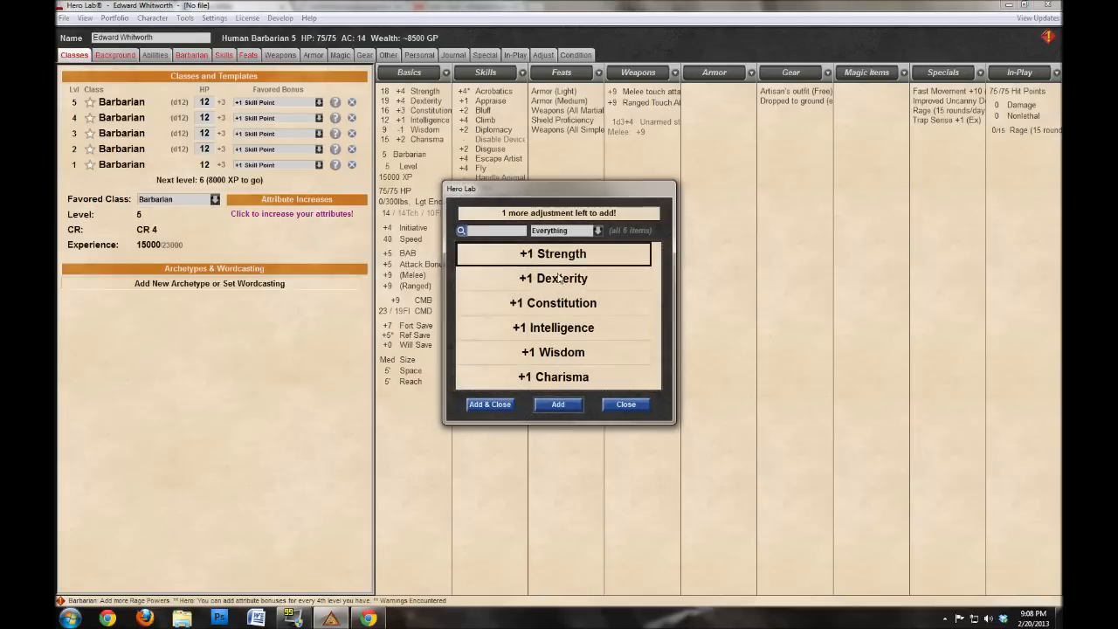
click(559, 278)
click(558, 405)
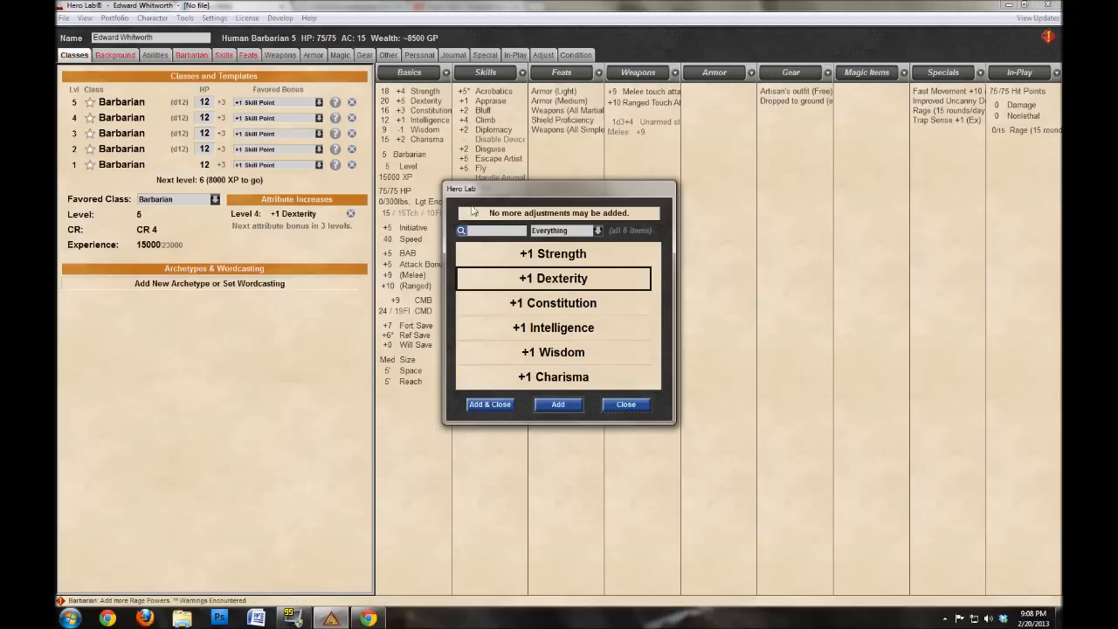
click(625, 406)
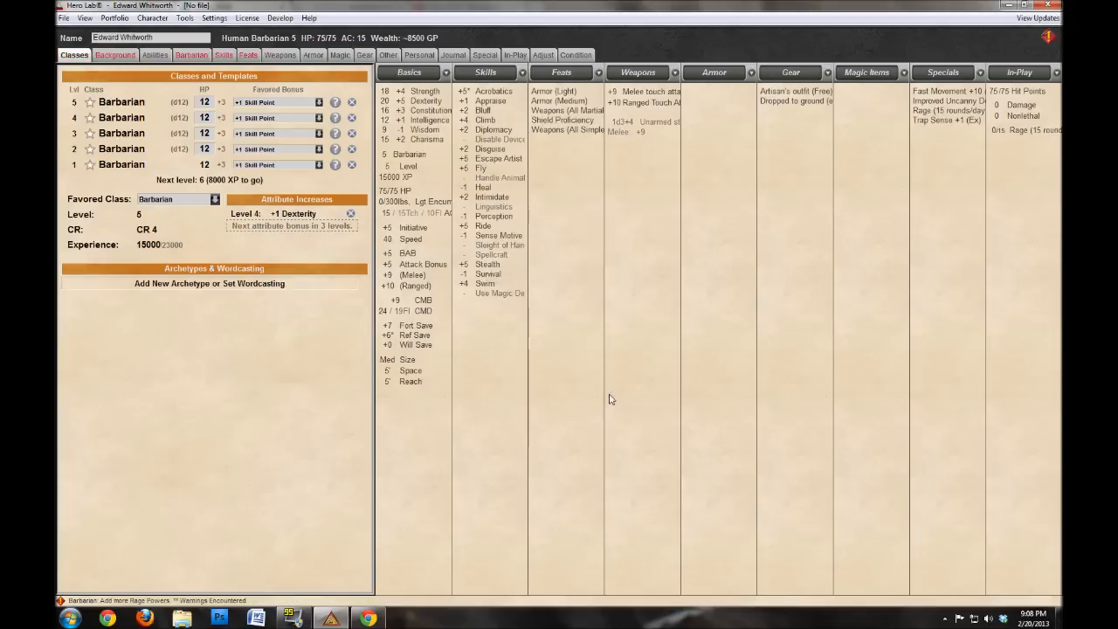
Review the hero's ability scores and the starting languages in the background.
click(155, 55)
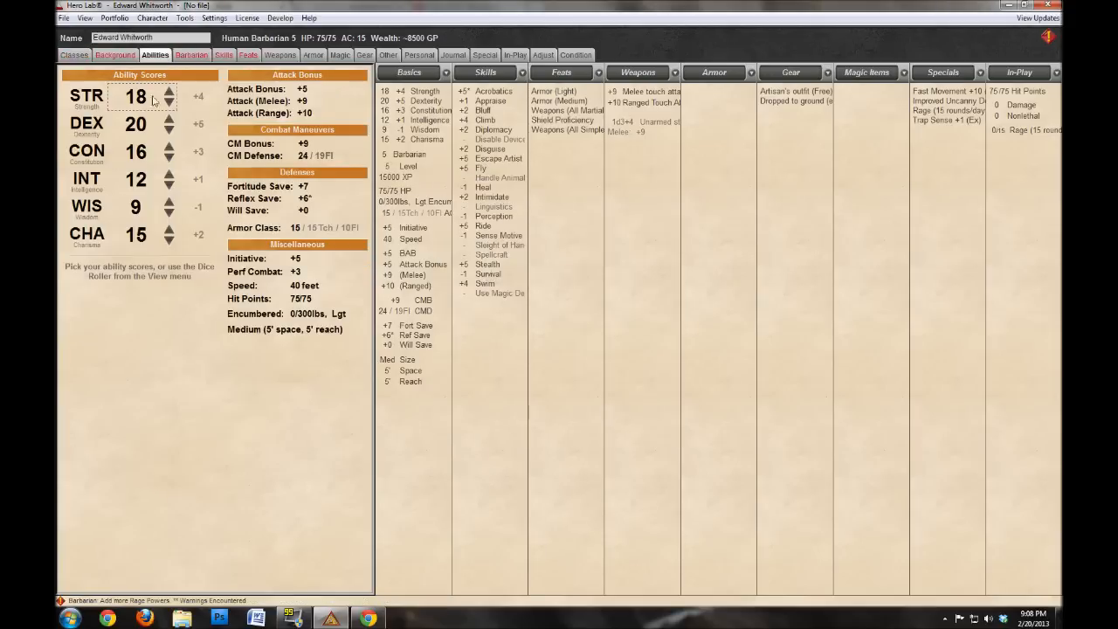
click(116, 56)
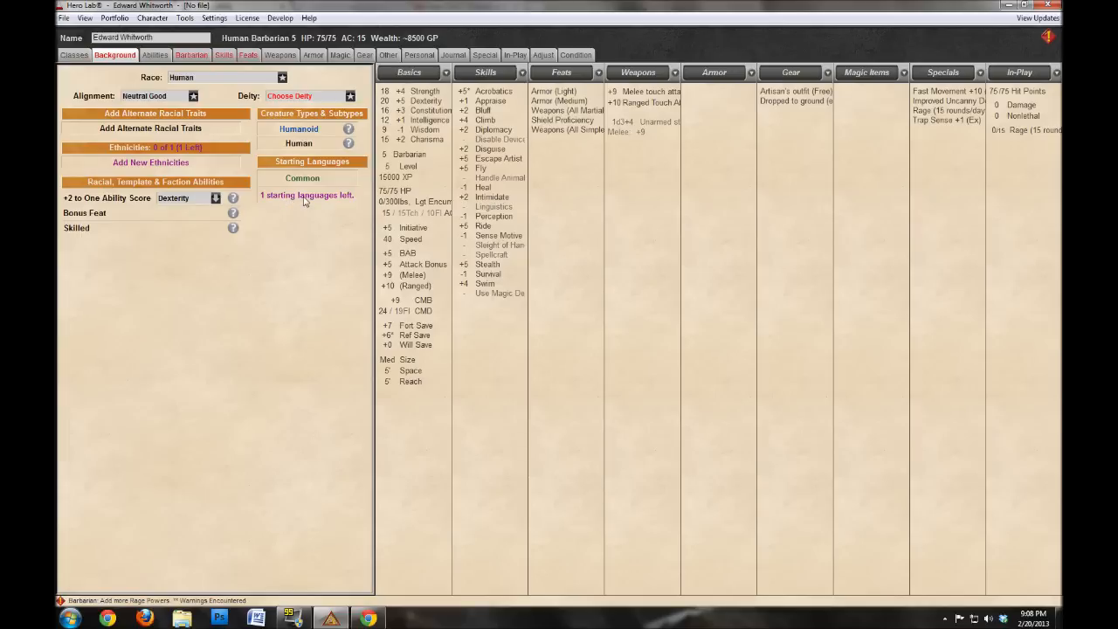
click(162, 55)
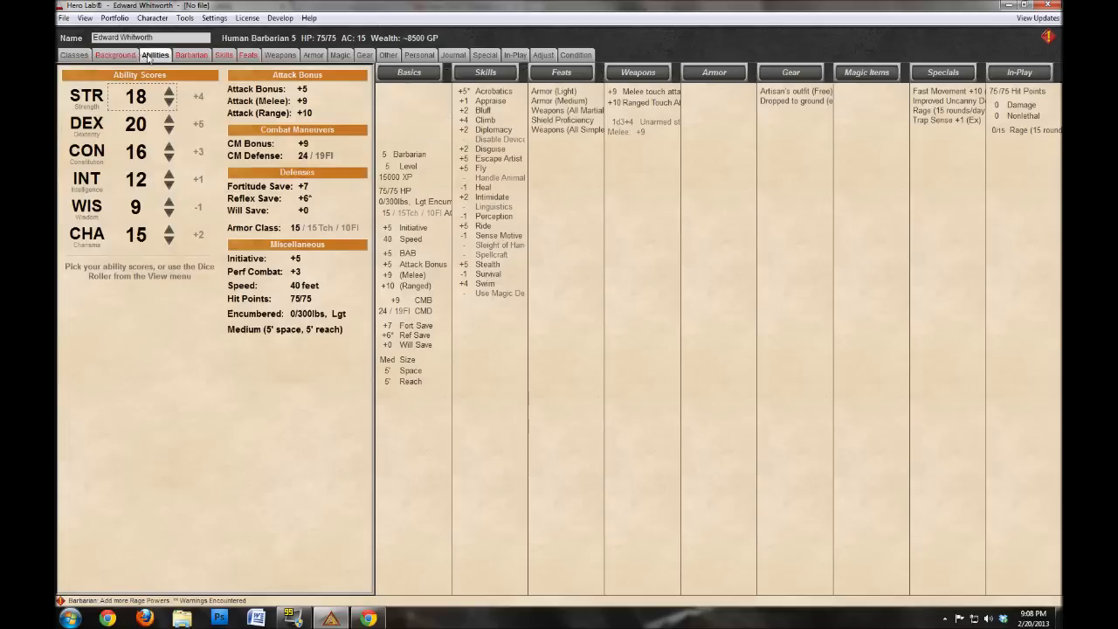
Add Dwarven as the hero's remaining starting language in the background.
click(117, 56)
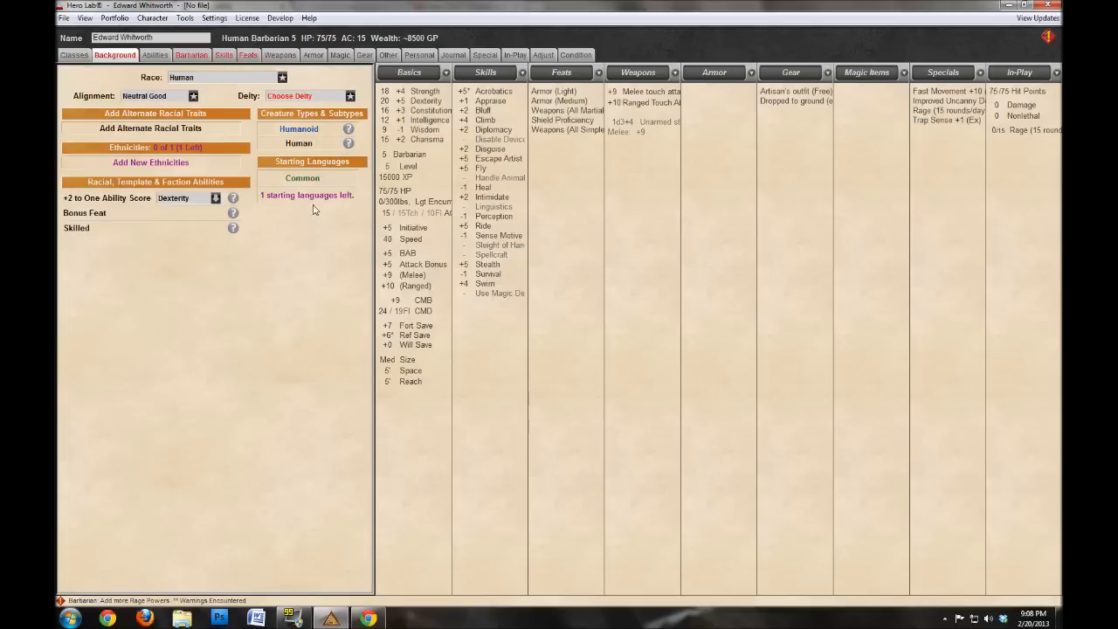
click(307, 195)
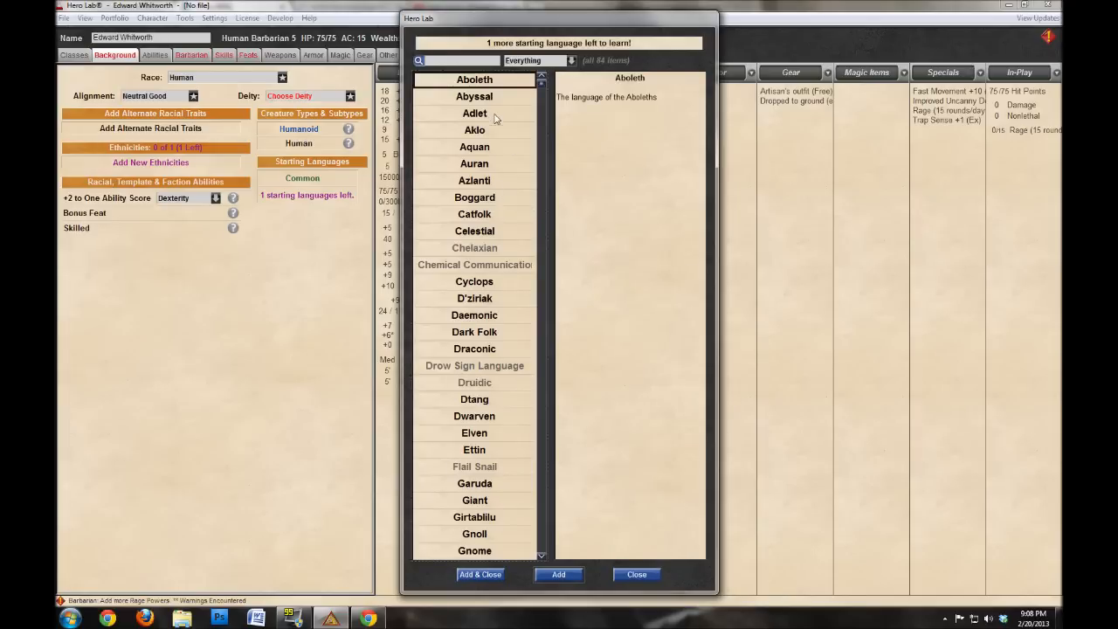
scroll(514, 244, down, 5)
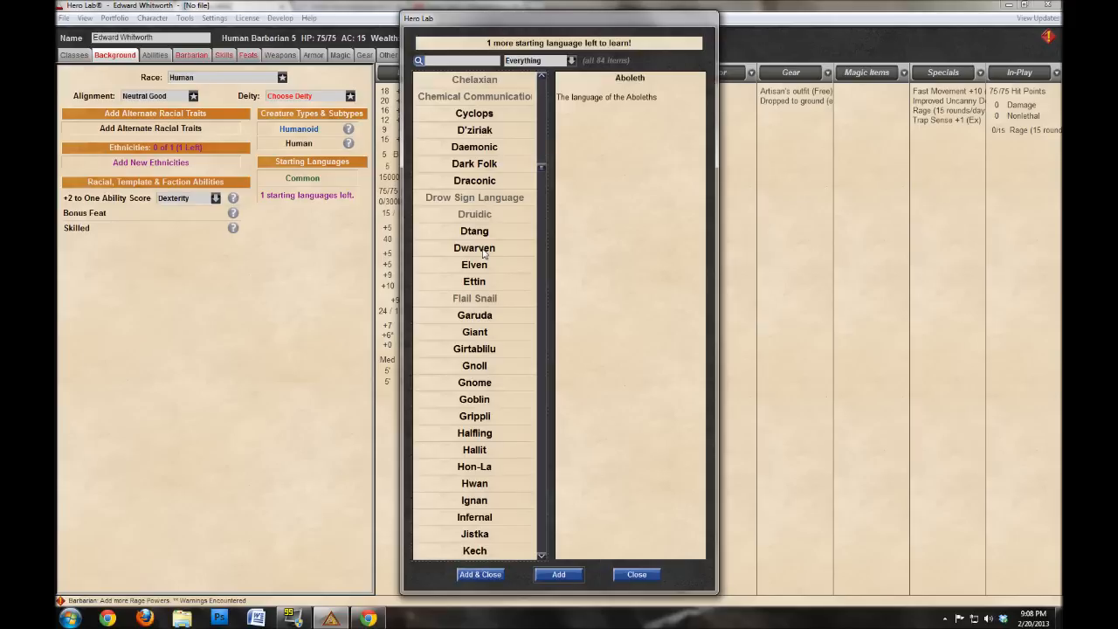
click(485, 252)
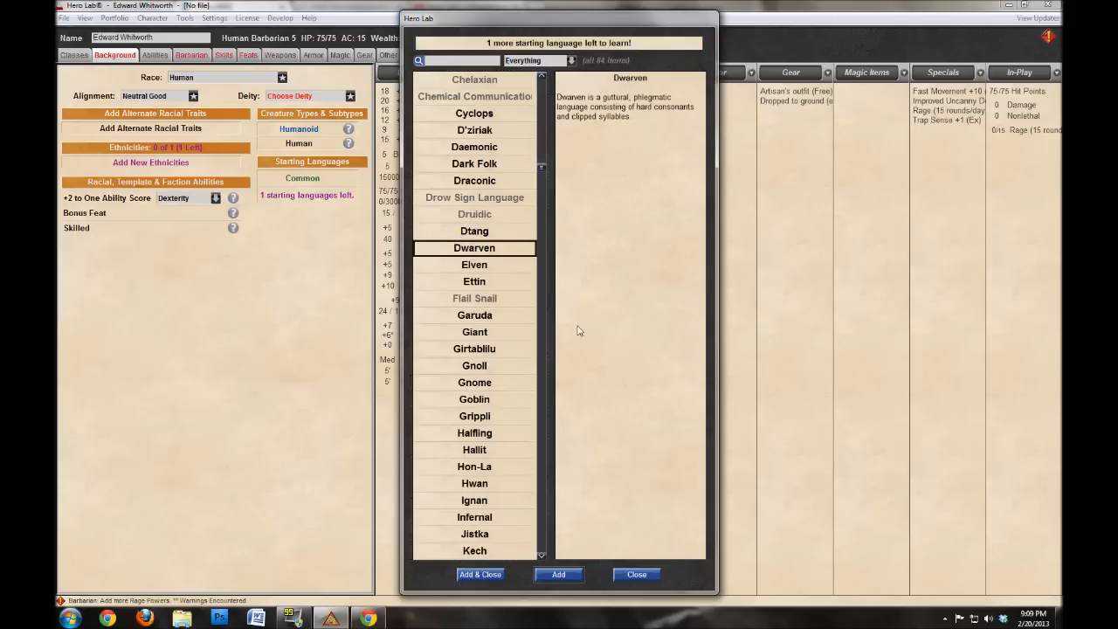
click(559, 574)
click(642, 574)
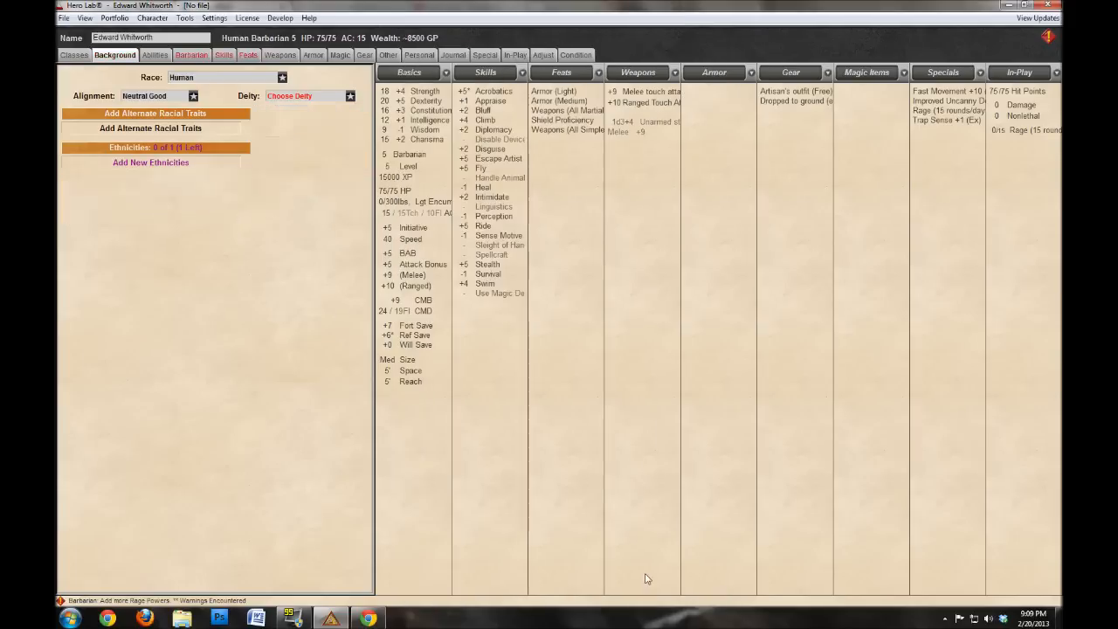
Review the hero's ability scores and the Barbarian class features listed by level.
click(162, 55)
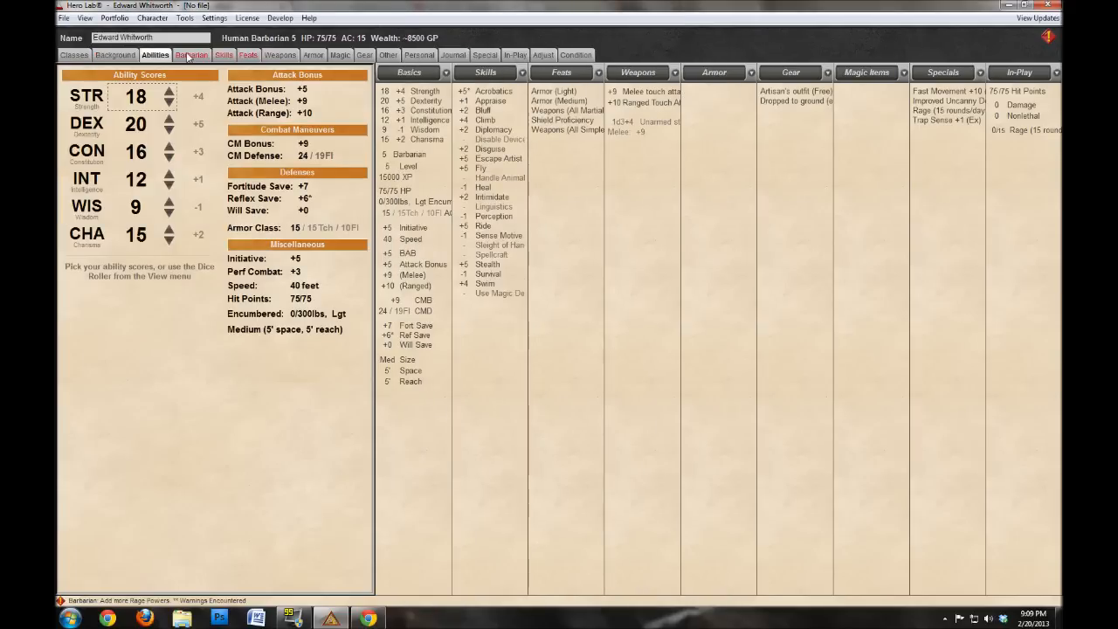
click(189, 55)
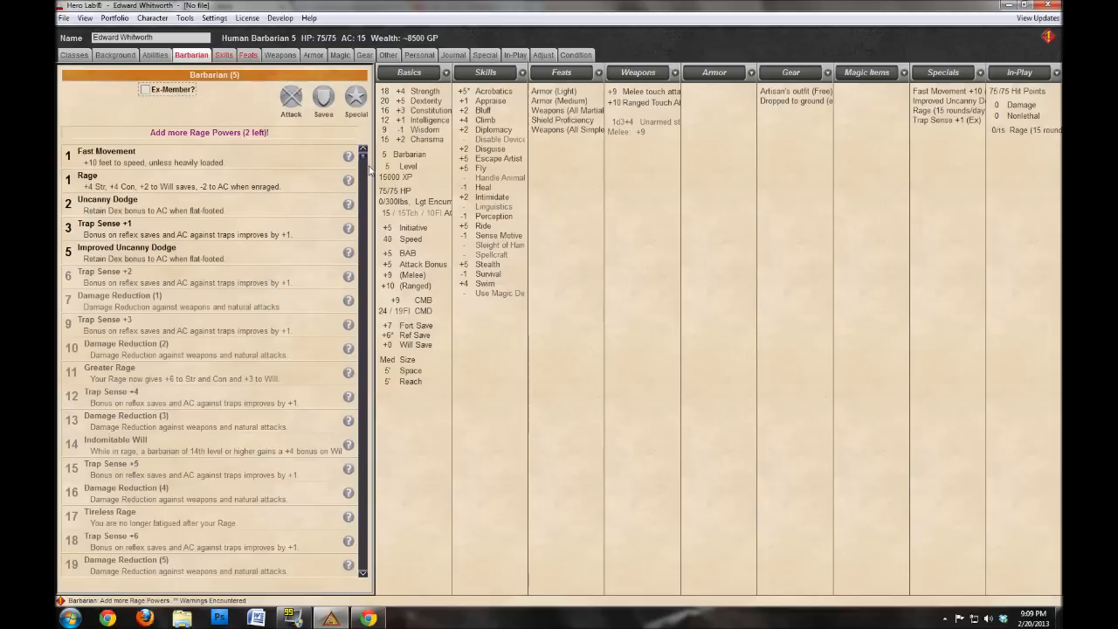
click(161, 56)
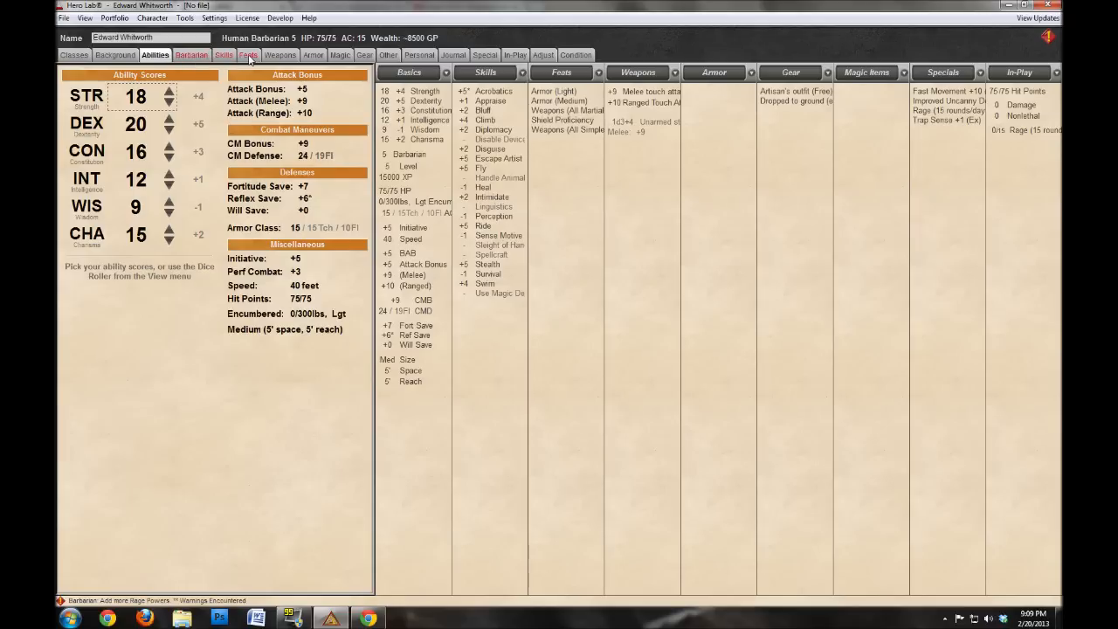
click(192, 54)
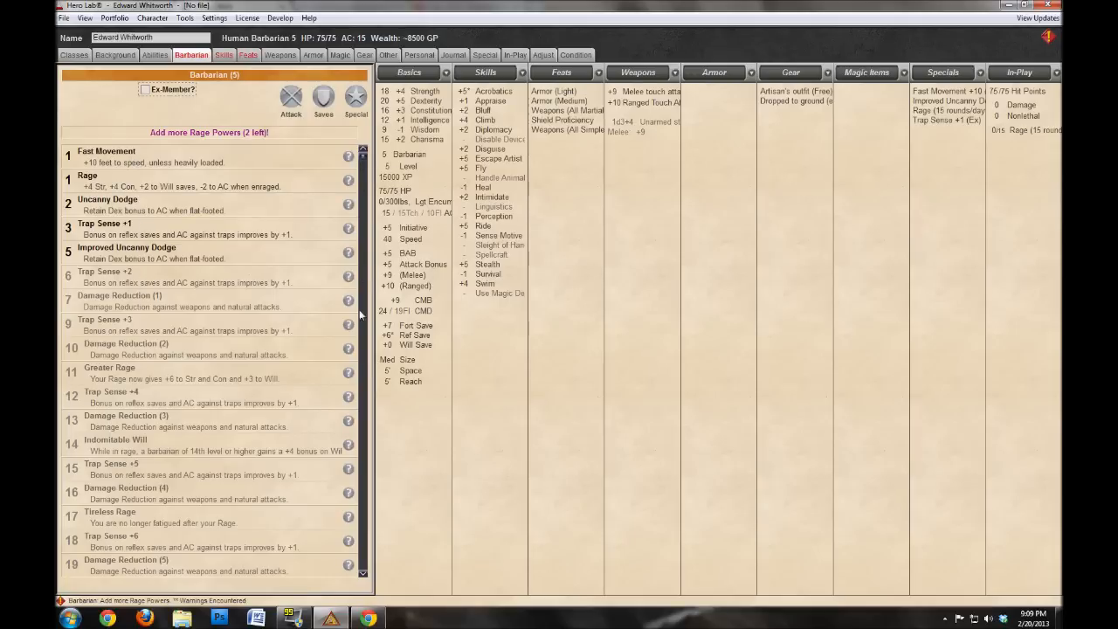
scroll(361, 183, down, 1)
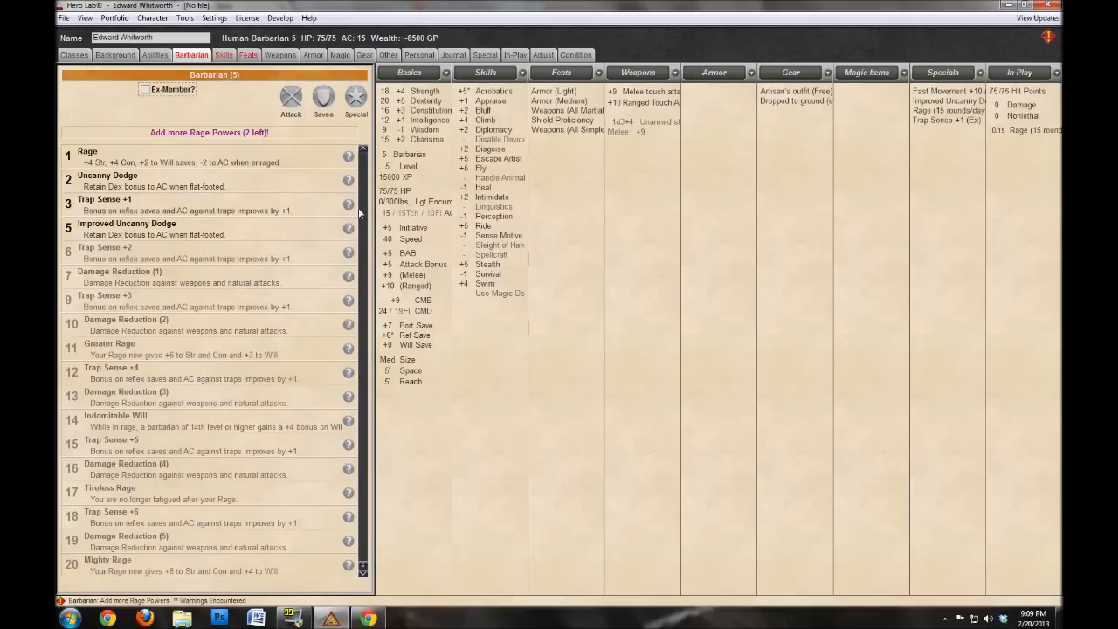
click(364, 150)
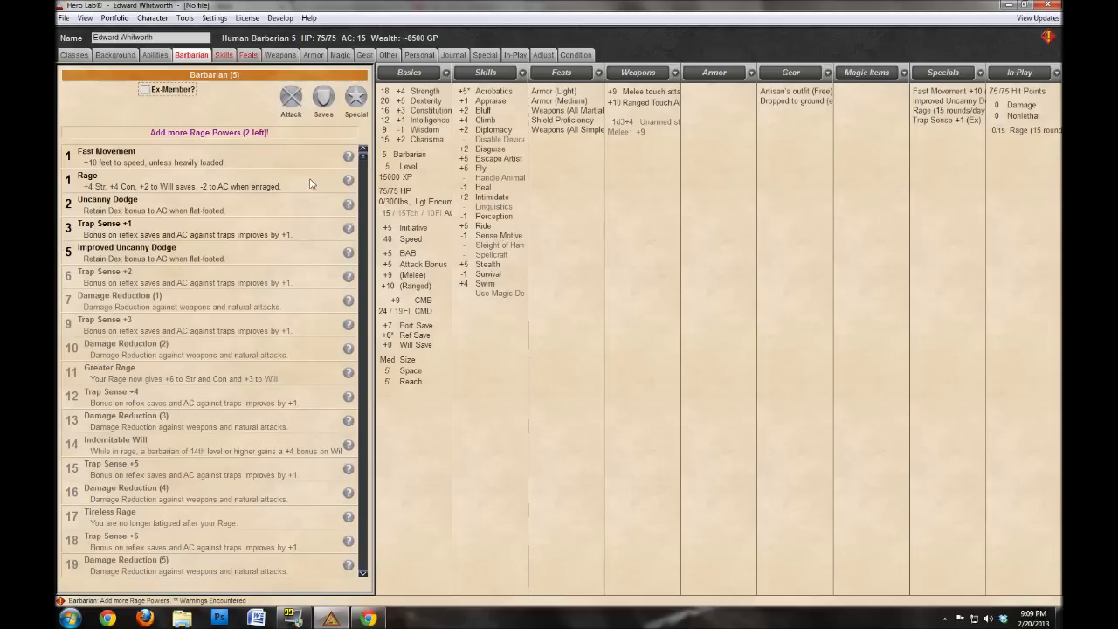
mouse_move(348, 163)
Add Intimidating Glare as the barbarian's first rage power.
click(243, 136)
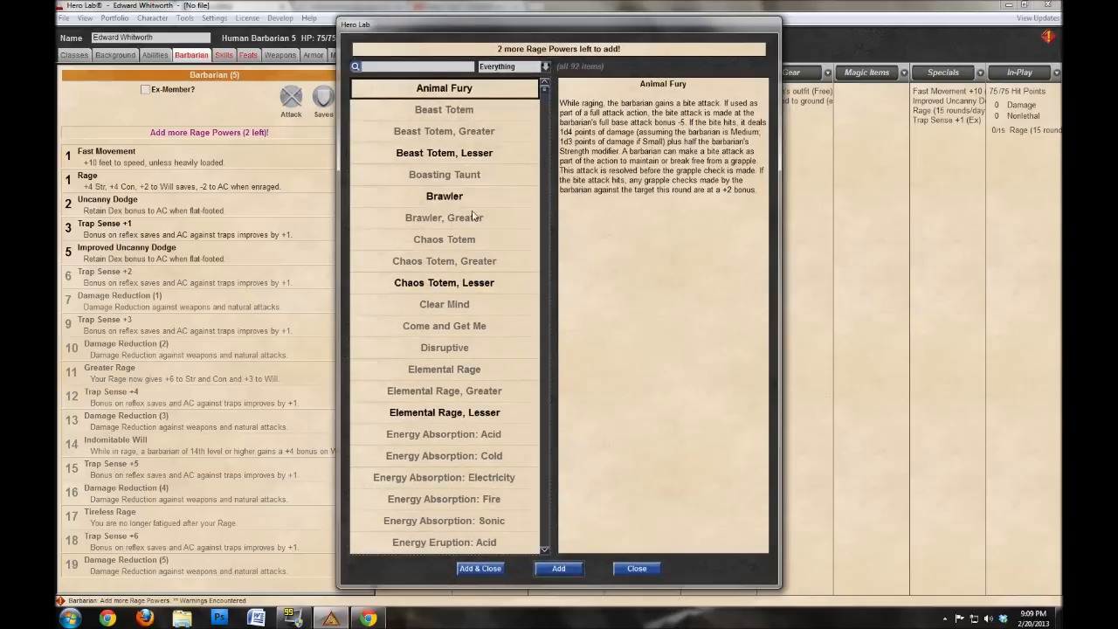
click(464, 202)
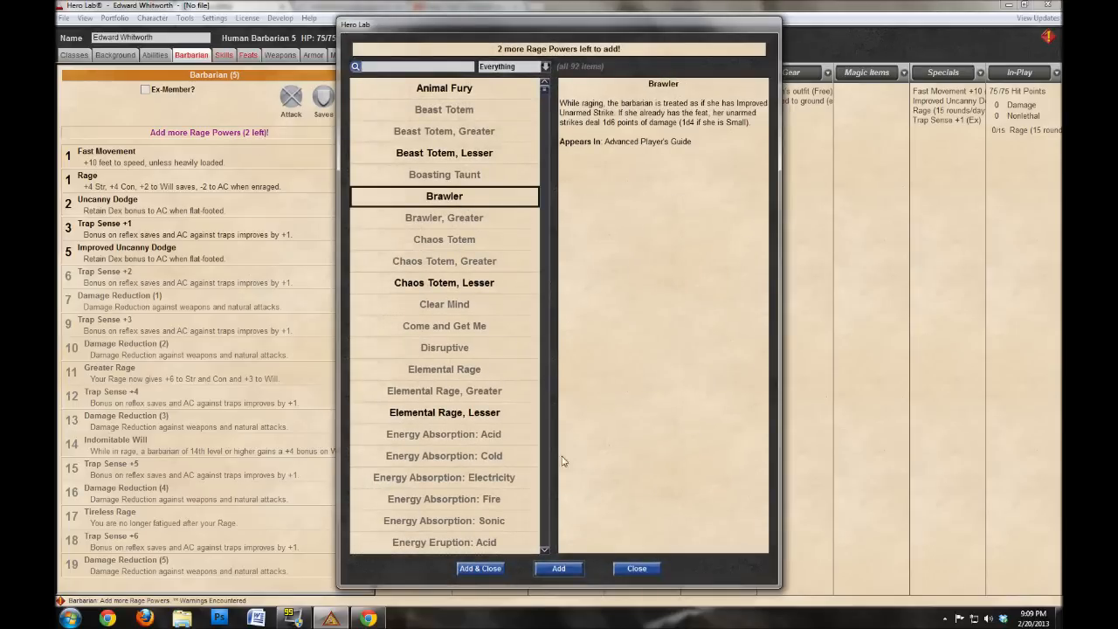
scroll(546, 549, down, 5)
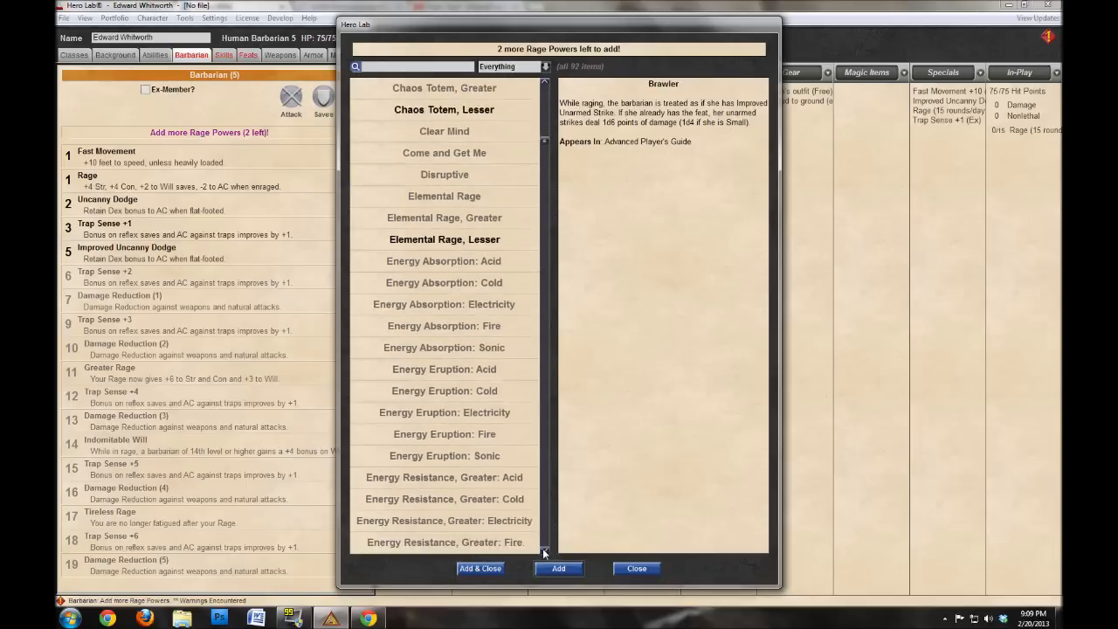
scroll(544, 552, down, 5)
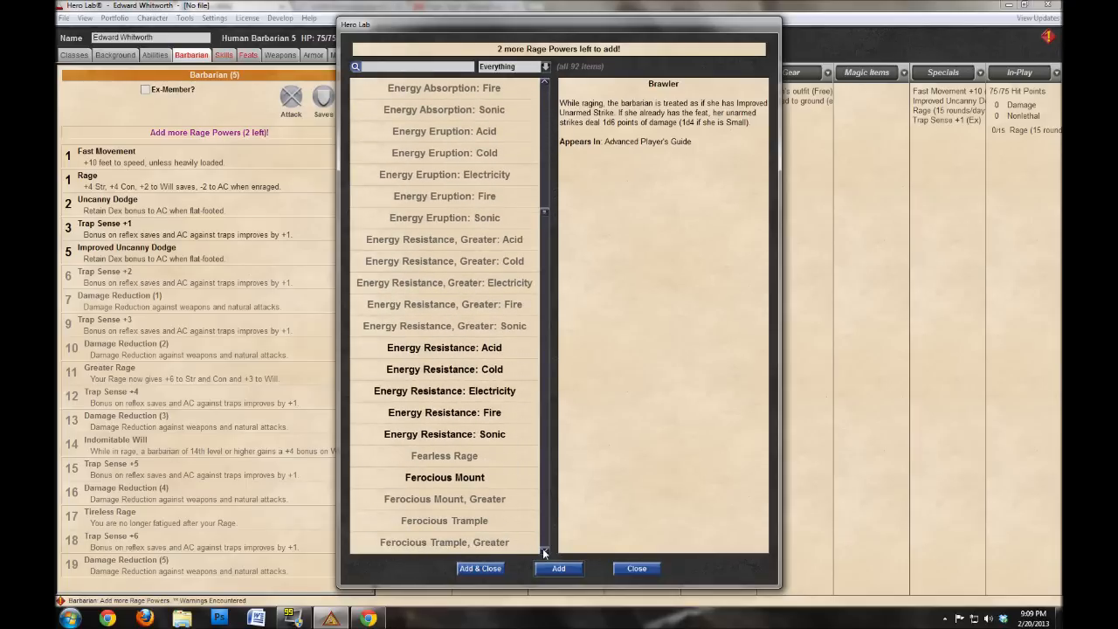
scroll(543, 552, down, 10)
scroll(543, 553, down, 13)
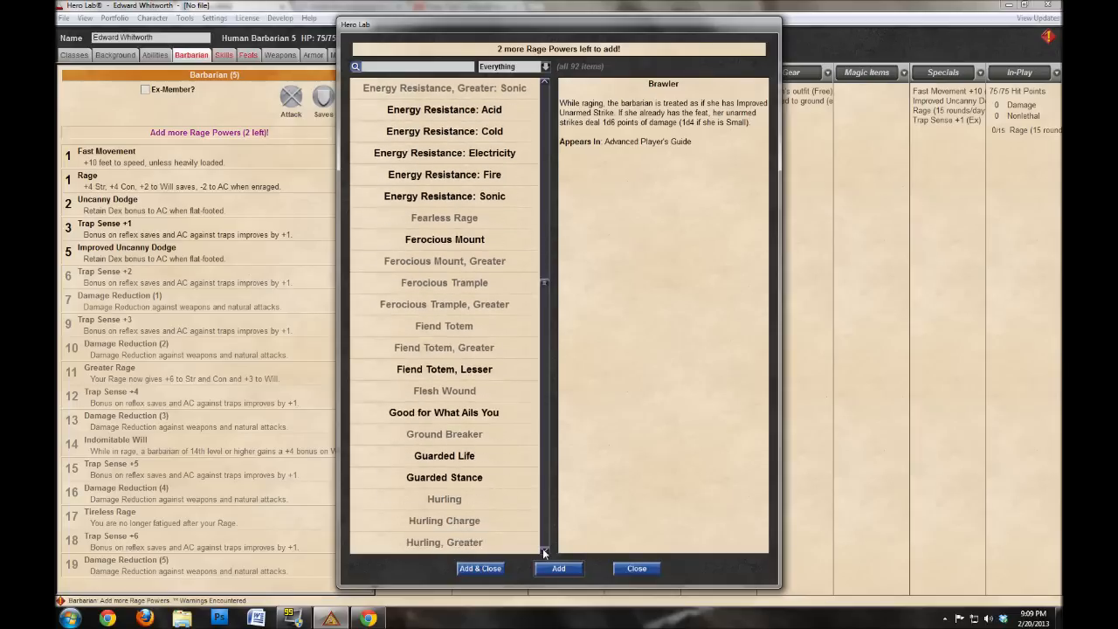
scroll(544, 552, down, 3)
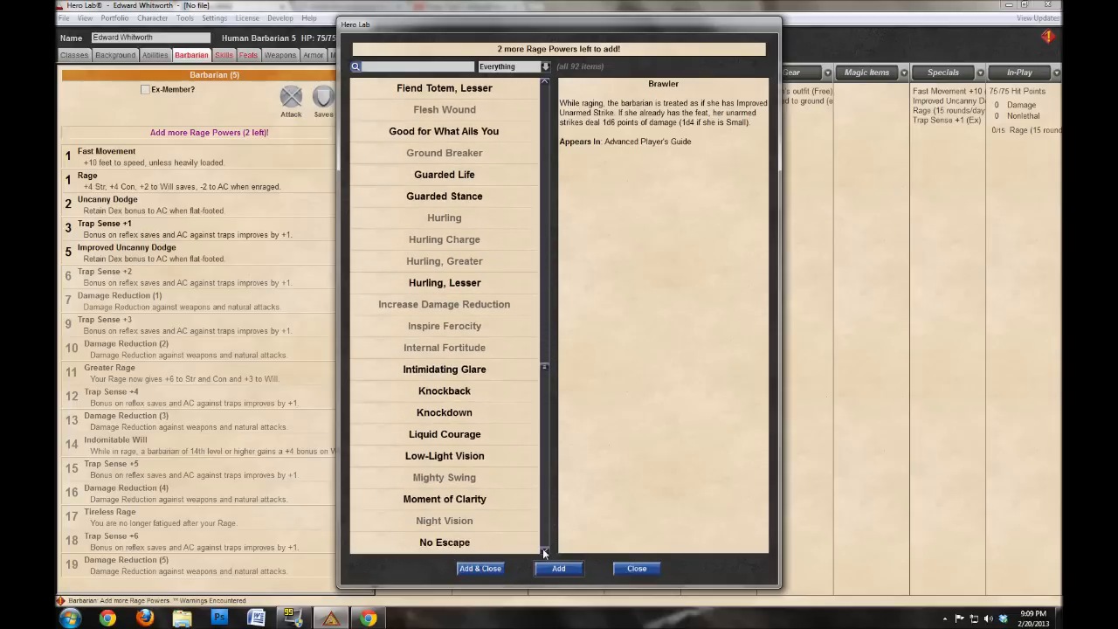
click(465, 327)
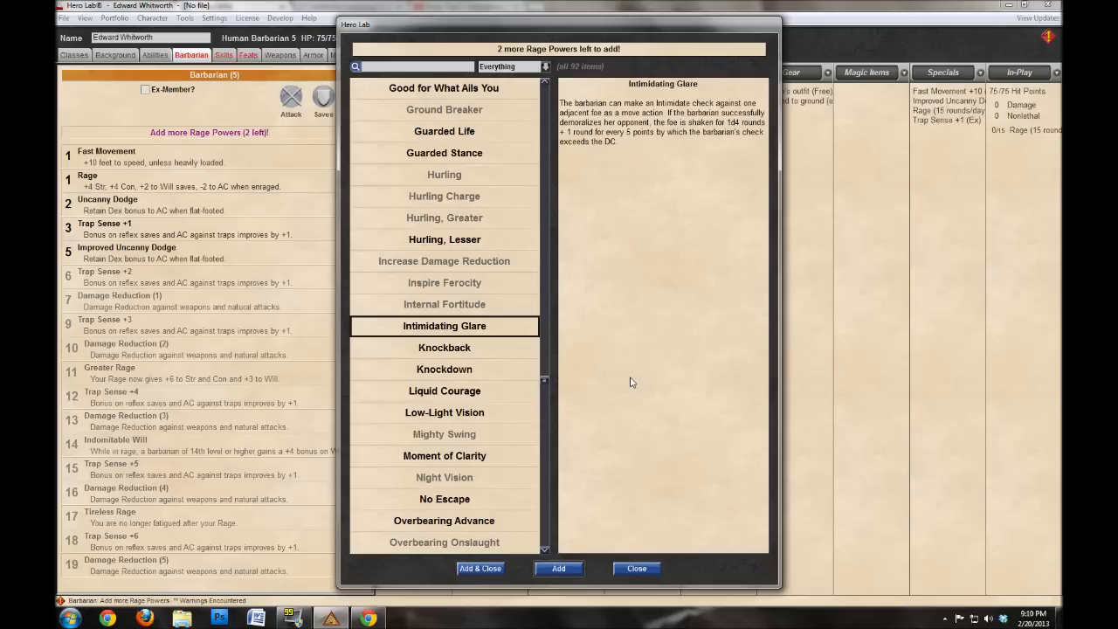
click(553, 569)
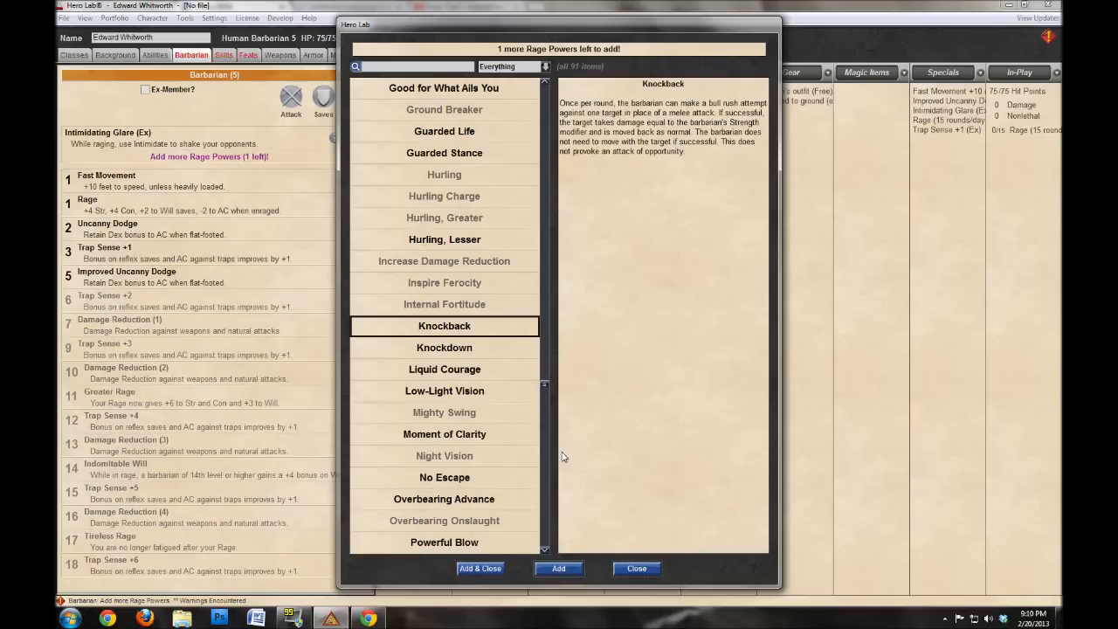
Look through the remaining rage powers and add Brawler as the second one.
click(471, 545)
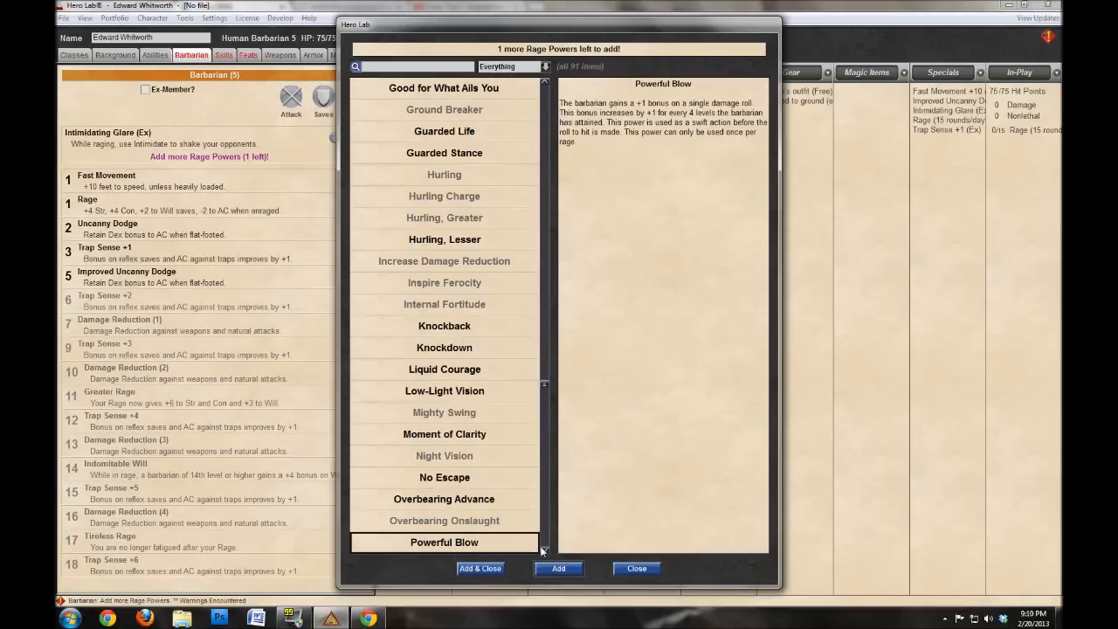
scroll(546, 552, down, 2)
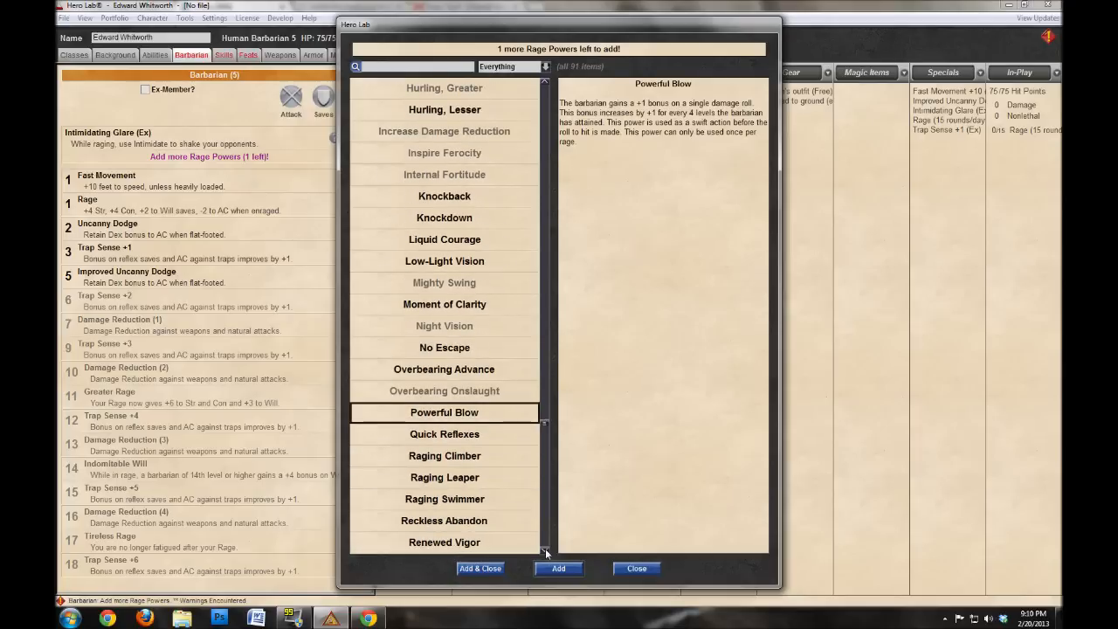
scroll(546, 552, down, 4)
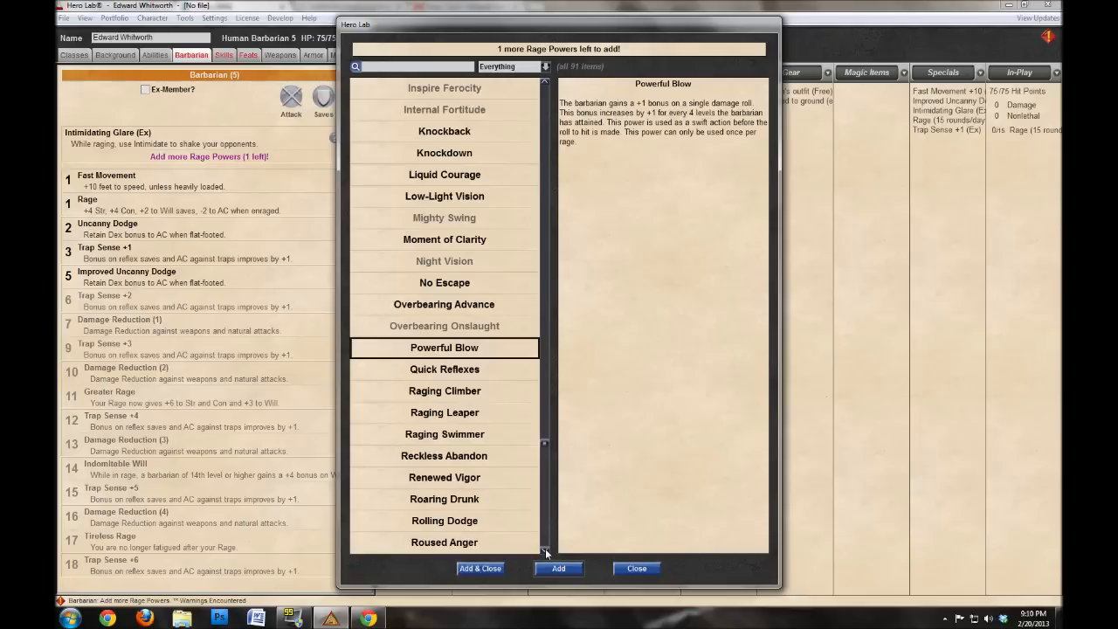
scroll(545, 549, down, 4)
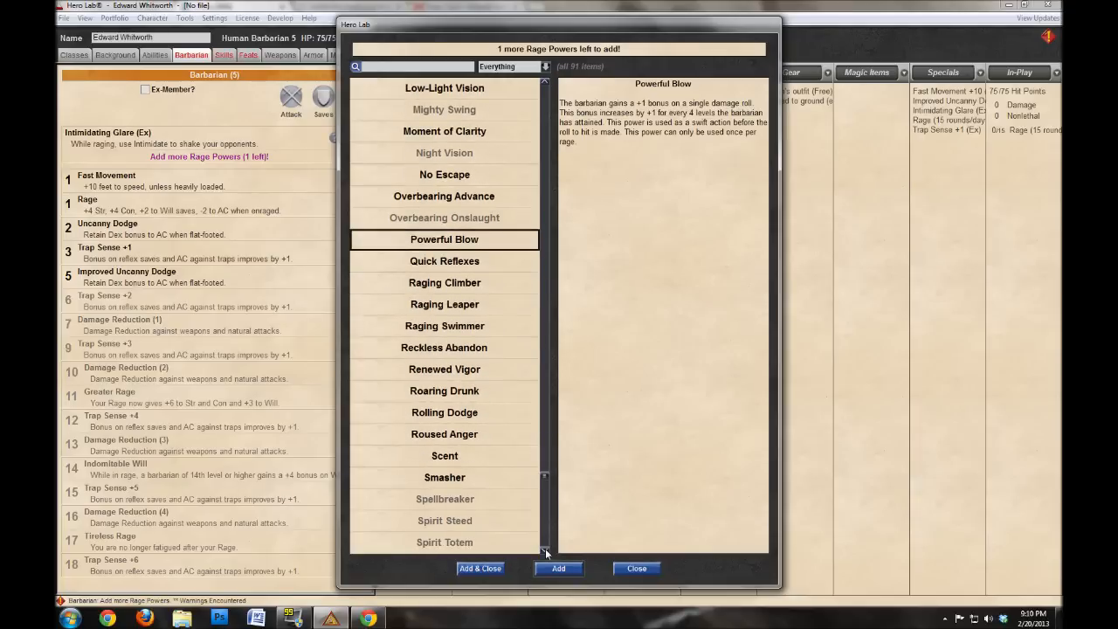
scroll(545, 549, down, 8)
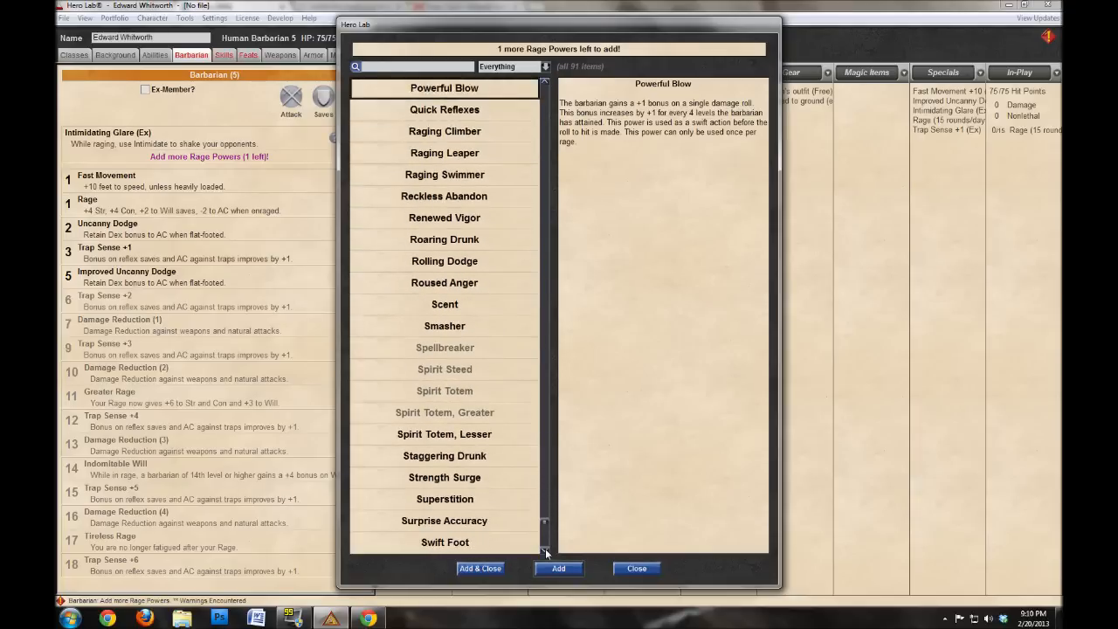
scroll(546, 552, down, 2)
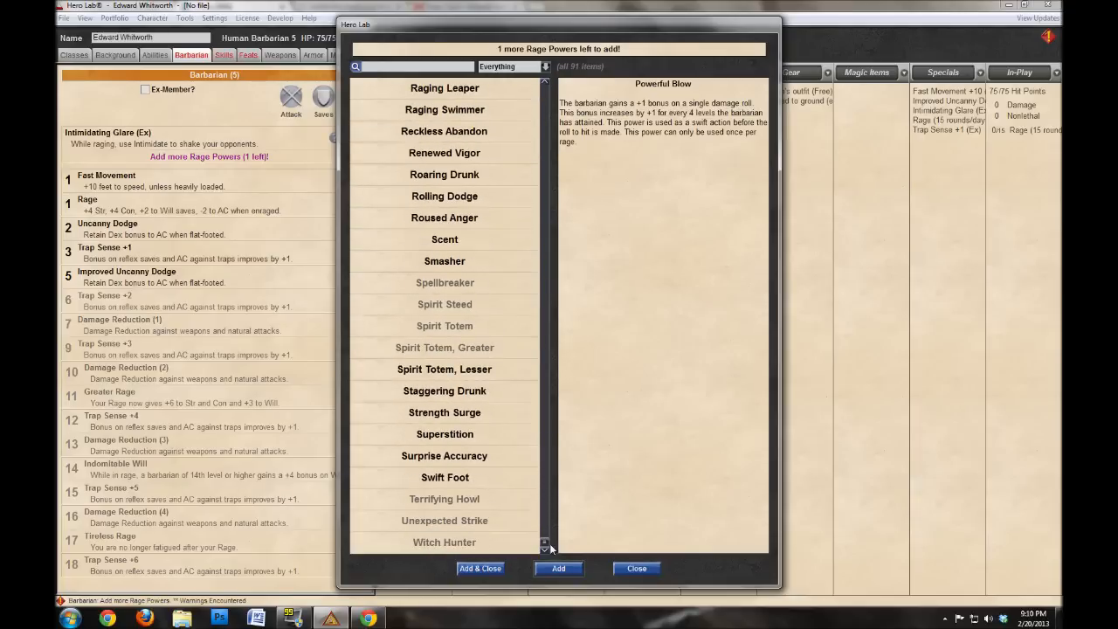
drag(546, 542, 560, 87)
click(489, 201)
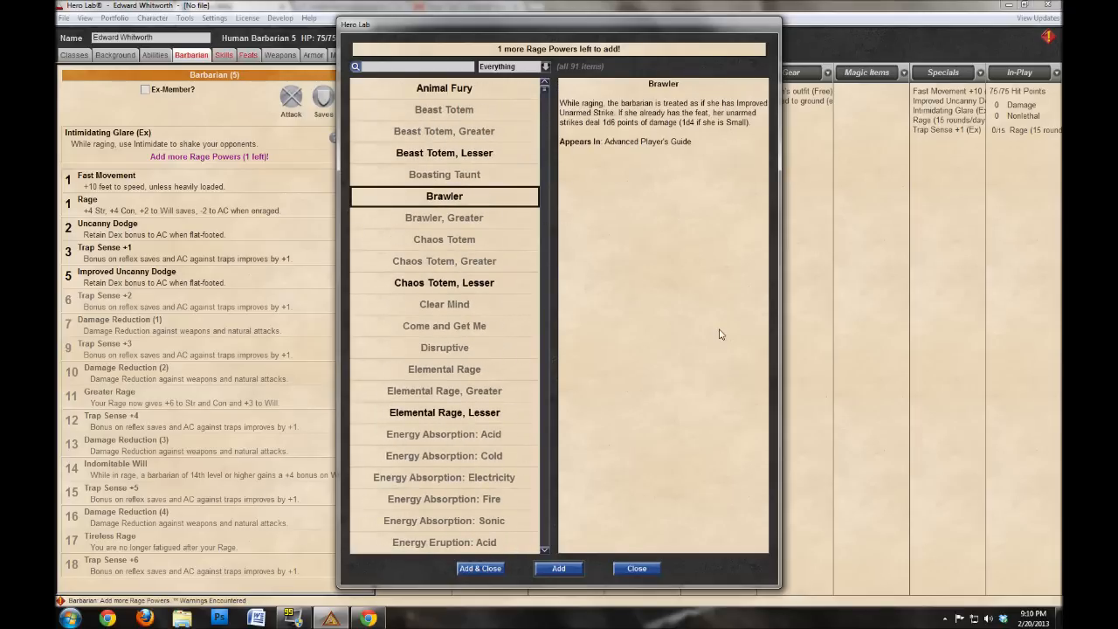
click(563, 569)
click(631, 570)
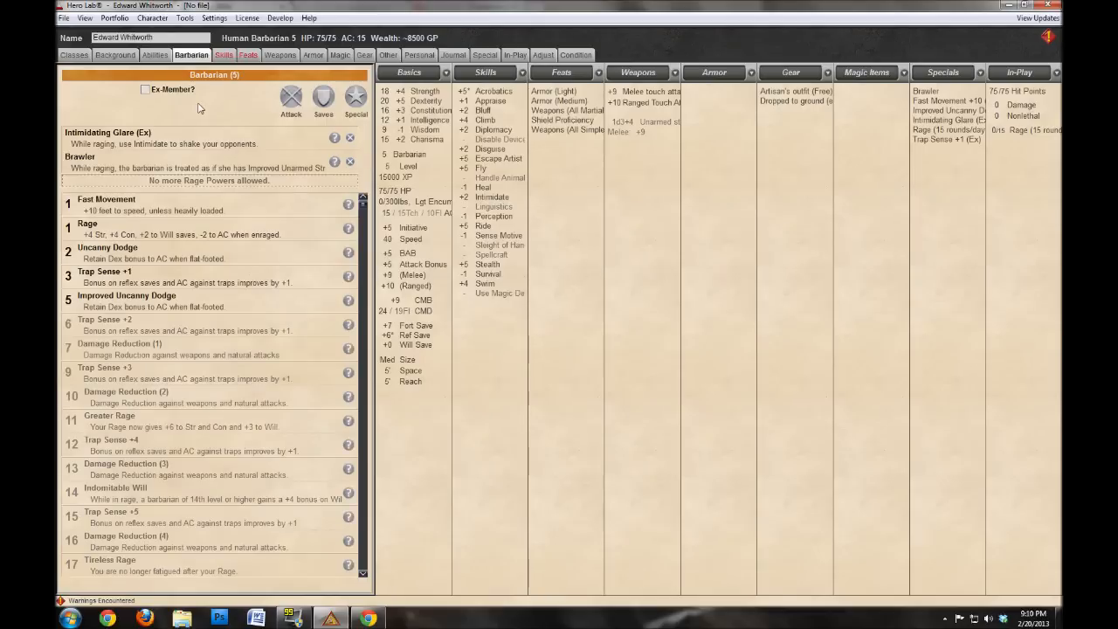
Remove the Brawler rage power from the barbarian.
click(223, 56)
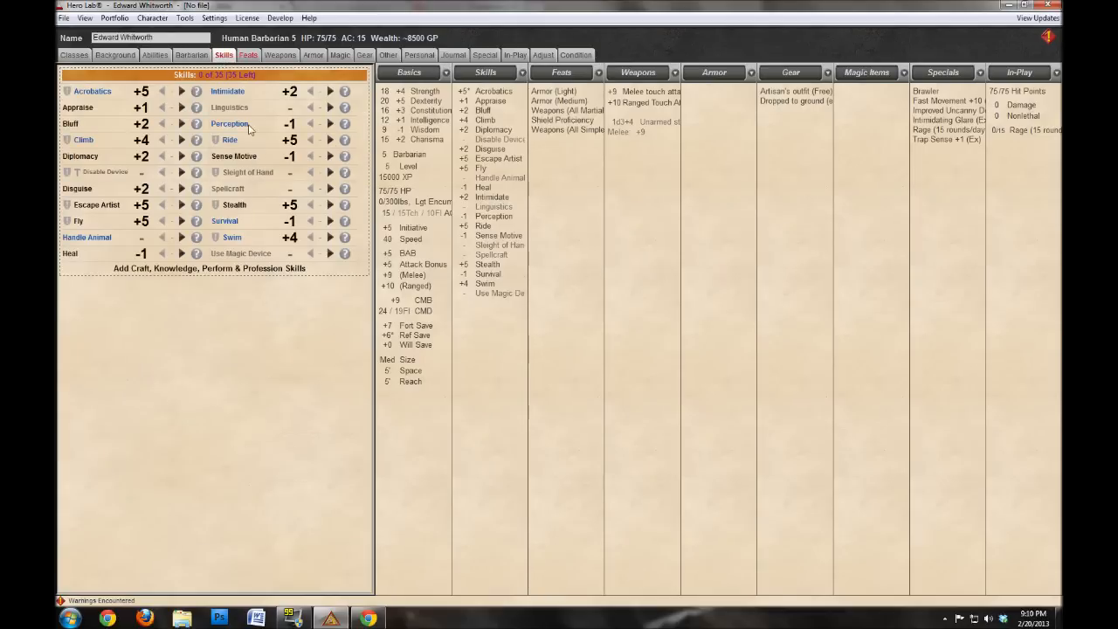
click(193, 56)
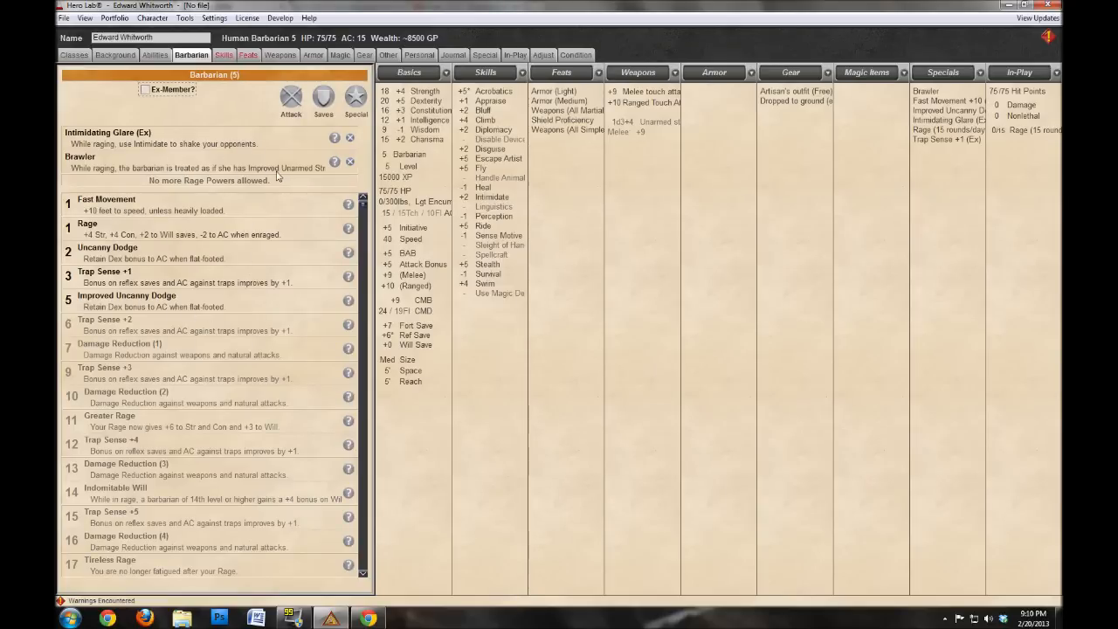
click(349, 162)
click(495, 317)
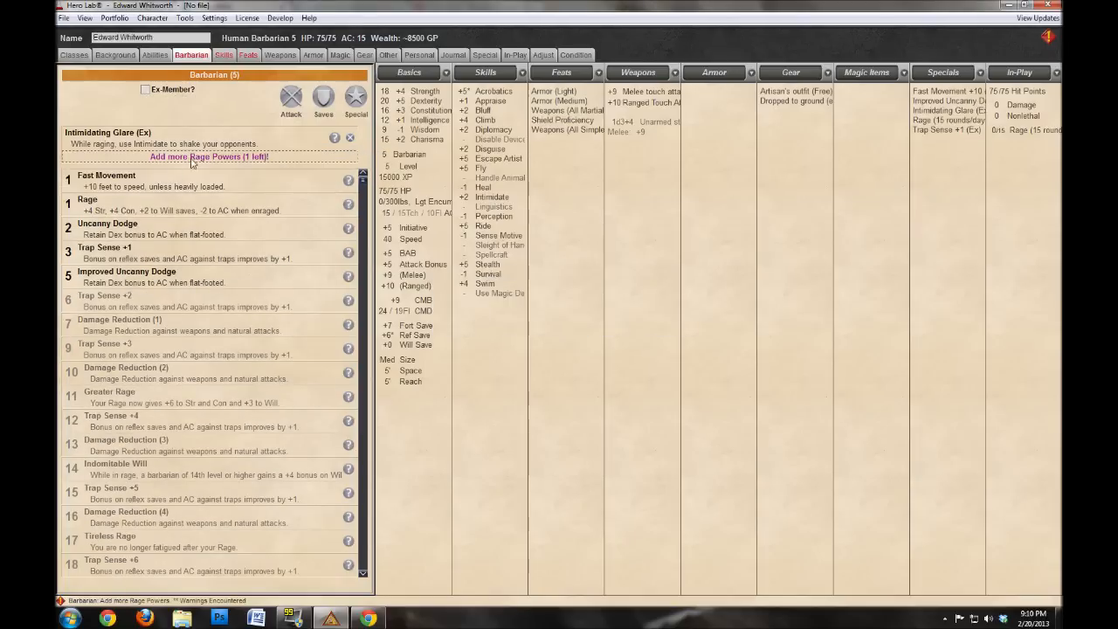
Examine the available rage powers, such as Animal Fury, Lesser Beast Totem and Lesser Chaos Totem, without adding one.
click(195, 157)
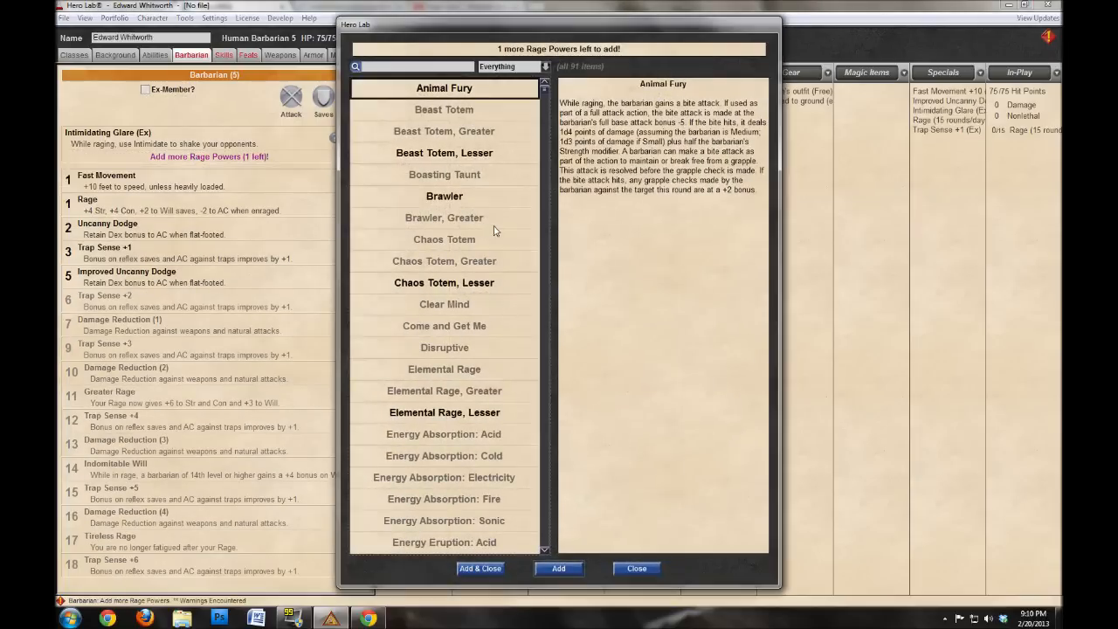
click(446, 157)
click(465, 92)
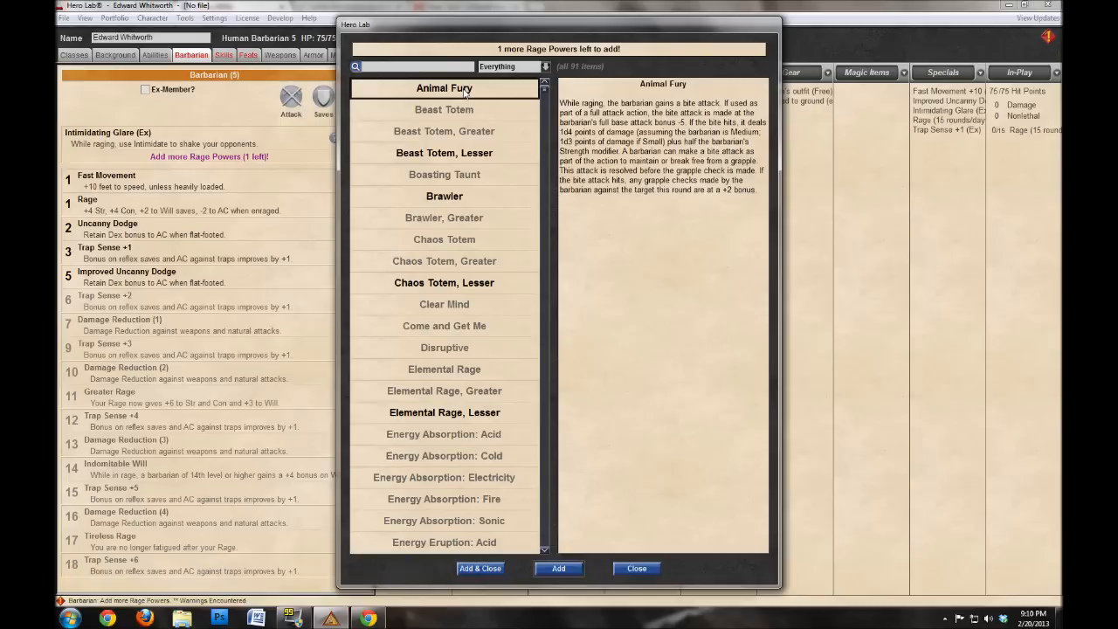
click(443, 286)
click(545, 551)
click(558, 567)
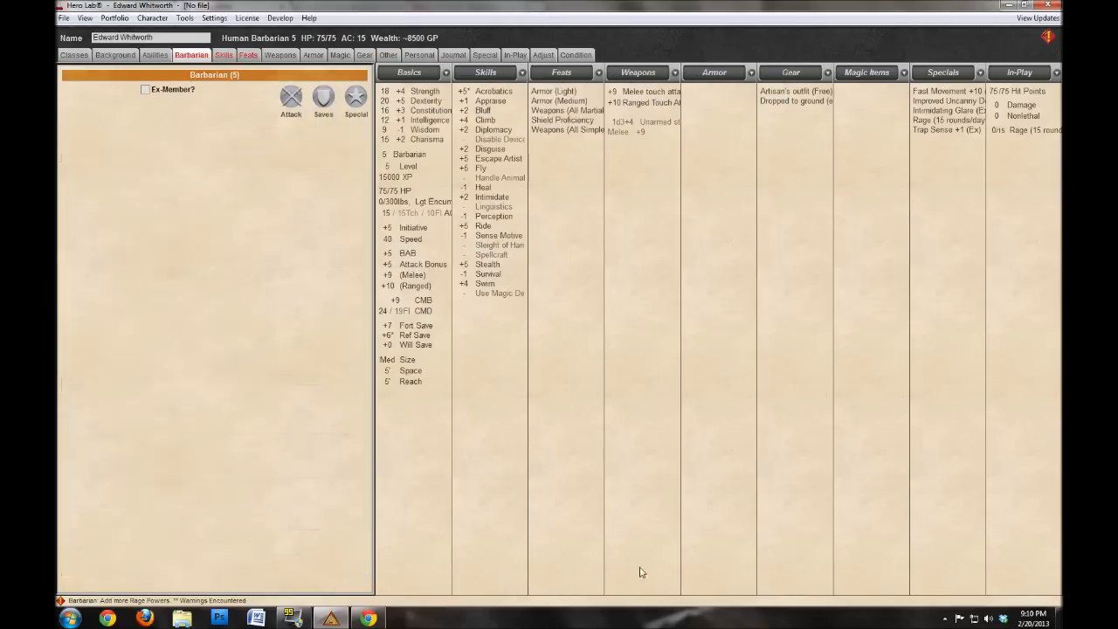
Assign five ranks each to the barbarian's Acrobatics and Intimidate skills.
click(226, 55)
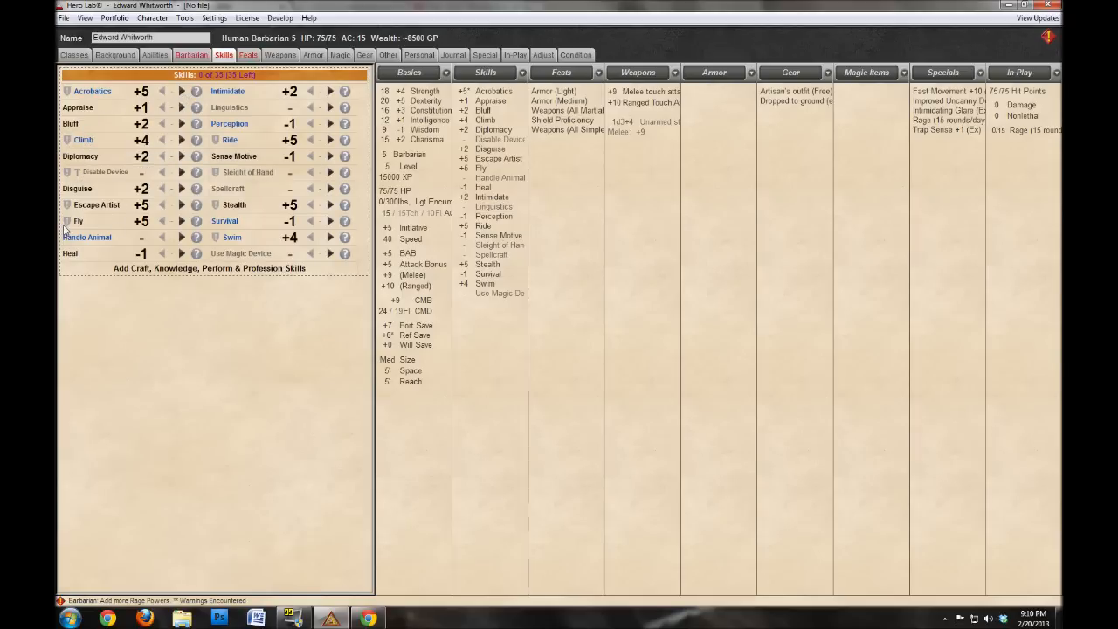
click(181, 92)
click(181, 91)
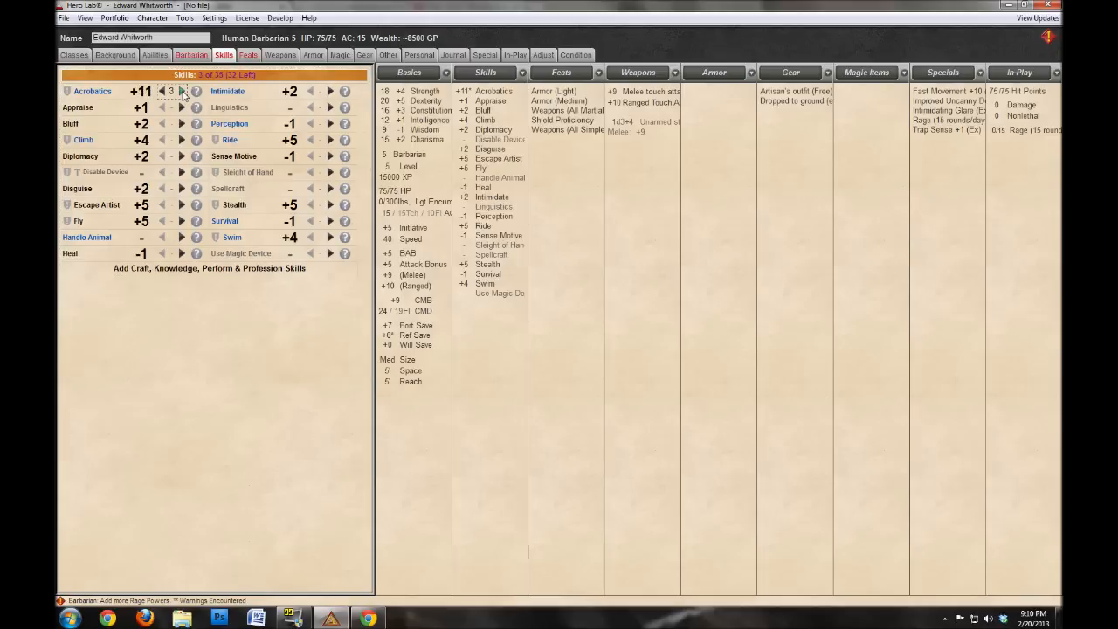
click(181, 91)
click(181, 91)
click(330, 91)
click(330, 91)
click(331, 91)
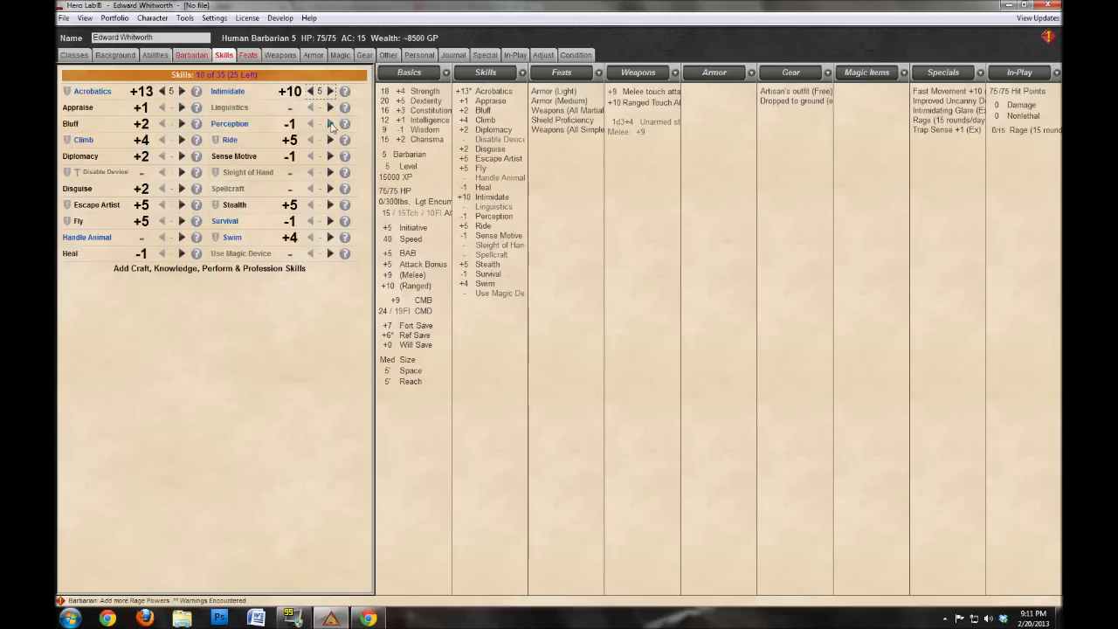
Give the barbarian one rank in Perception and five ranks in Climb.
click(330, 123)
click(181, 139)
click(182, 140)
click(182, 140)
click(181, 140)
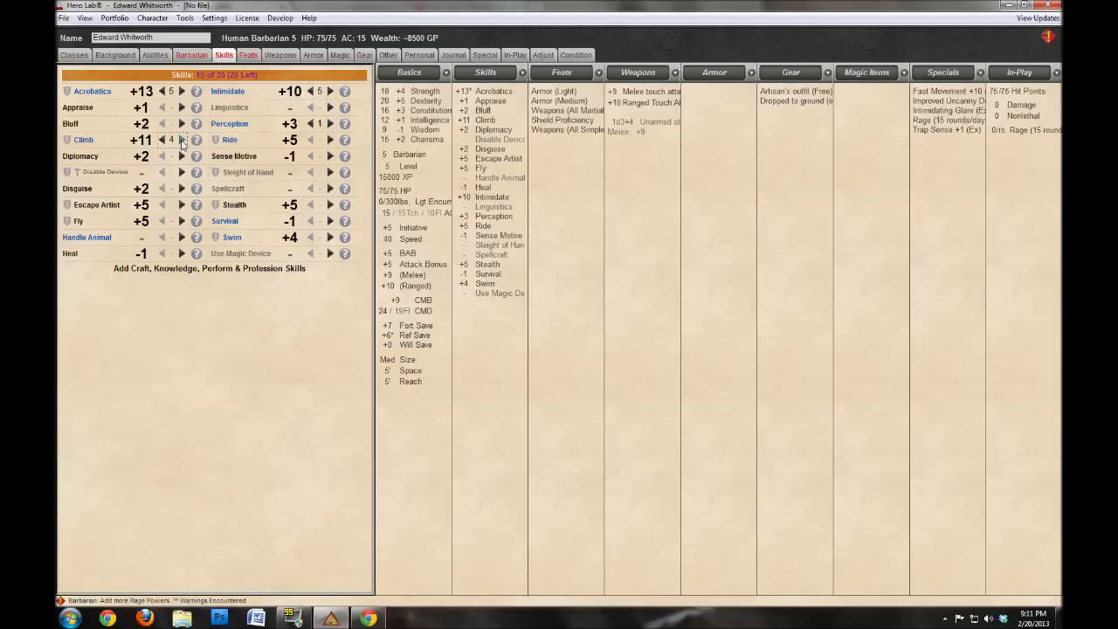
click(181, 140)
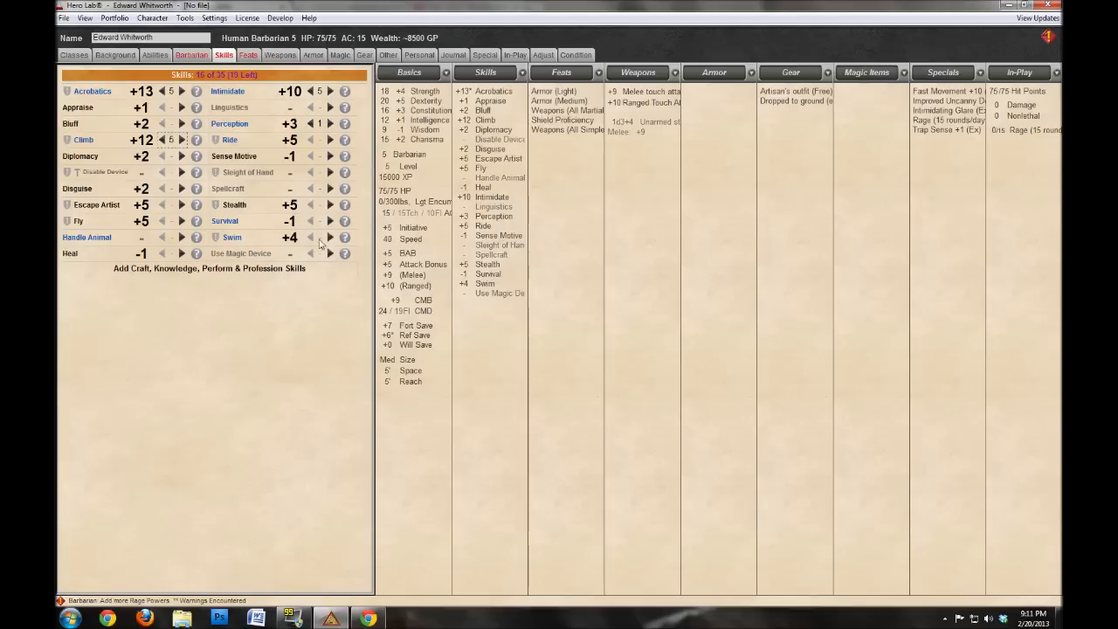
Put five ranks in Swim and one rank in Survival.
click(330, 237)
click(330, 237)
click(330, 237)
click(330, 237)
click(331, 237)
click(330, 221)
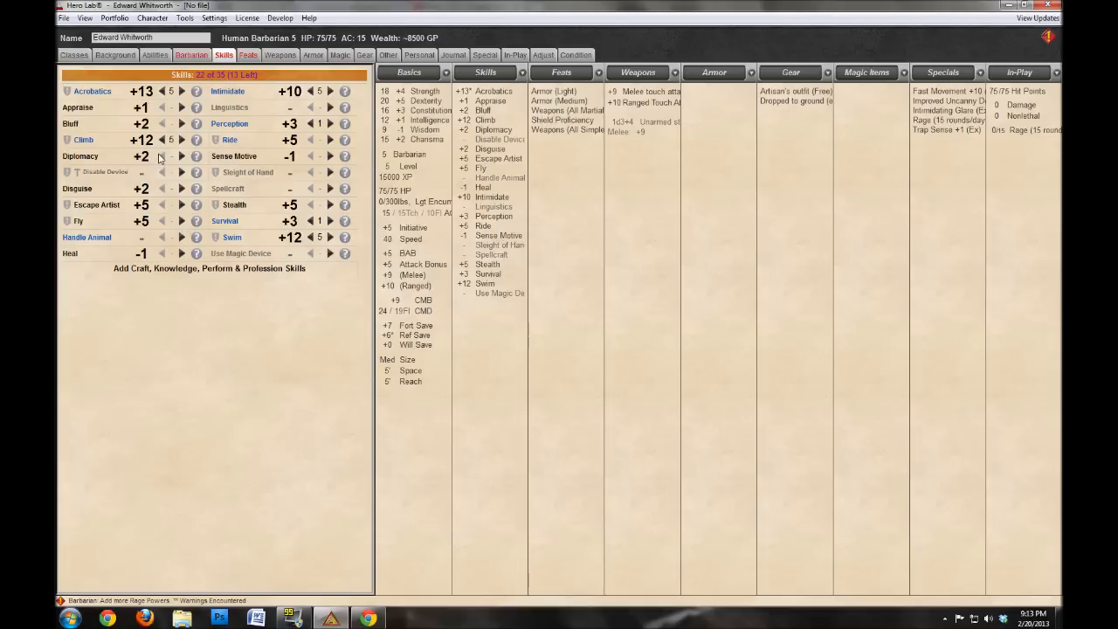
Raise the barbarian's Diplomacy skill to five ranks.
click(182, 155)
click(182, 156)
click(182, 155)
click(182, 156)
click(181, 156)
Spend the remaining skill points on three ranks in Heal and five ranks in Stealth.
click(182, 253)
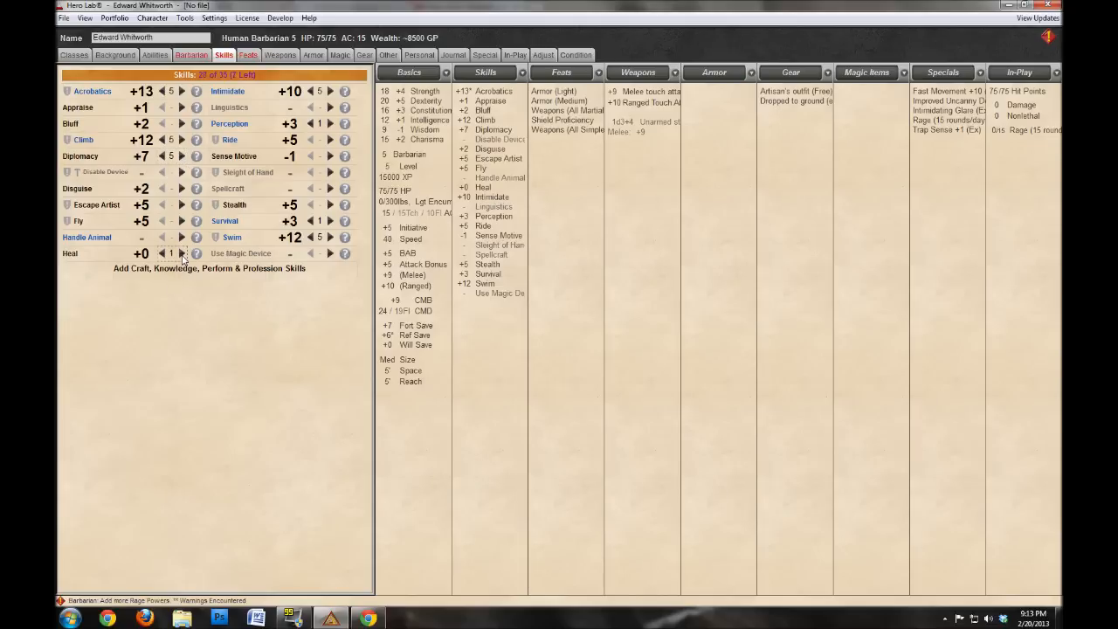
click(182, 254)
click(181, 253)
click(330, 205)
click(330, 205)
click(331, 204)
click(331, 204)
click(330, 205)
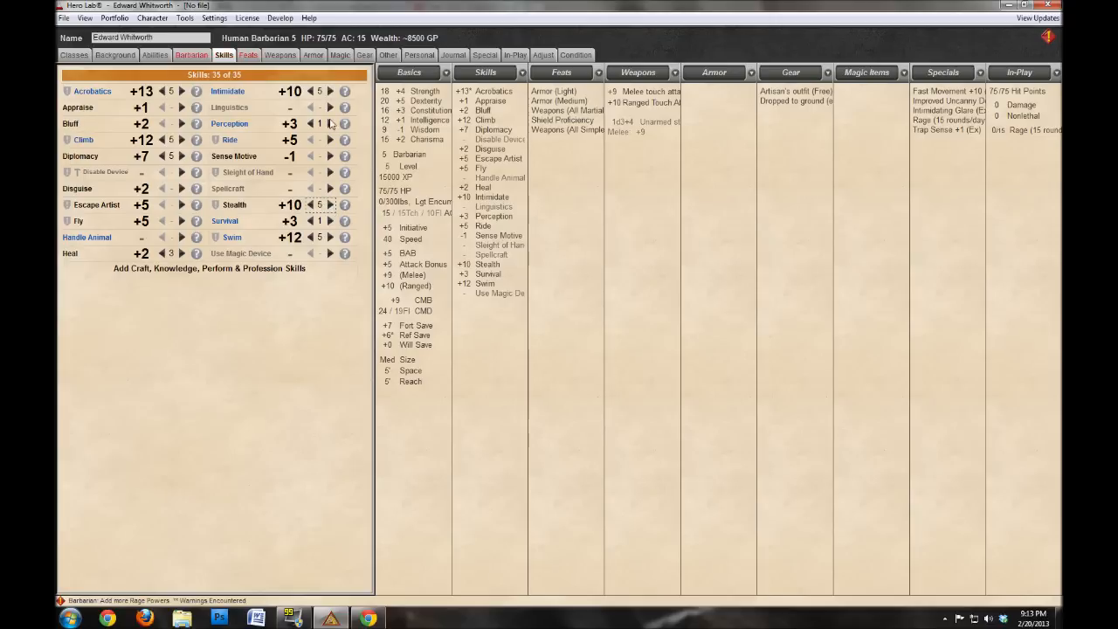
Open the list of feats to add, and check the campaign's character rules in the Facebook group document in Chrome.
click(249, 55)
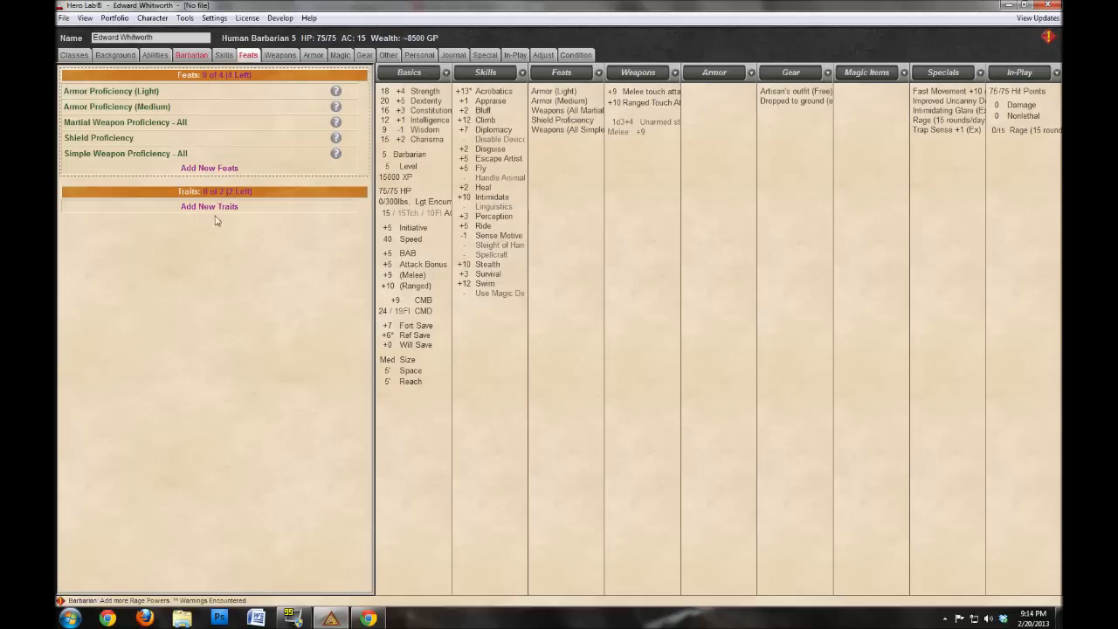
click(210, 168)
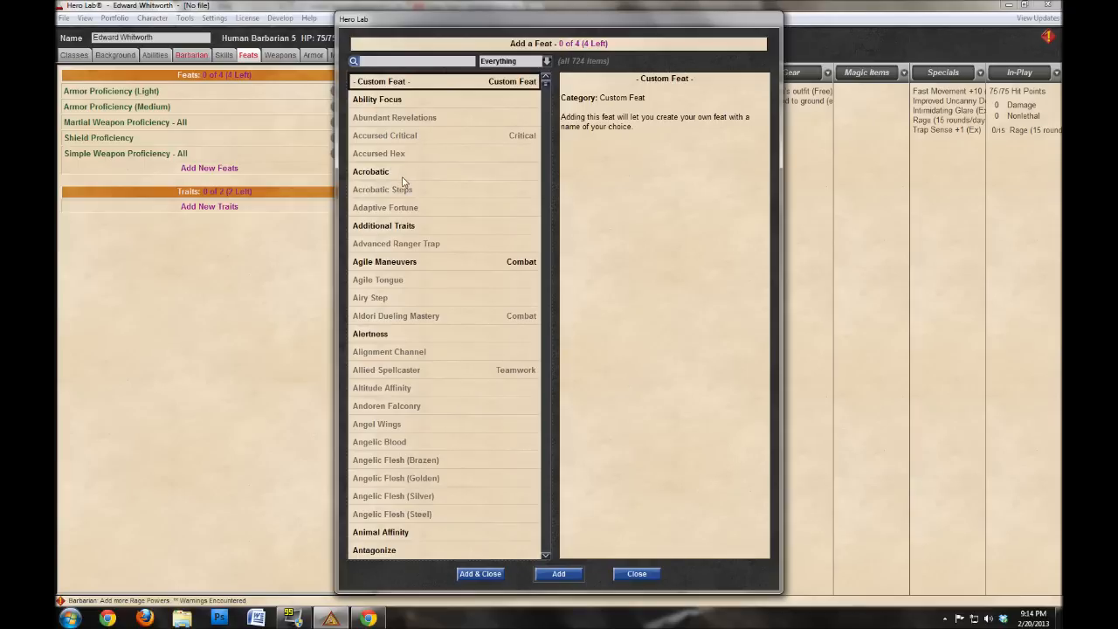
click(369, 618)
click(228, 6)
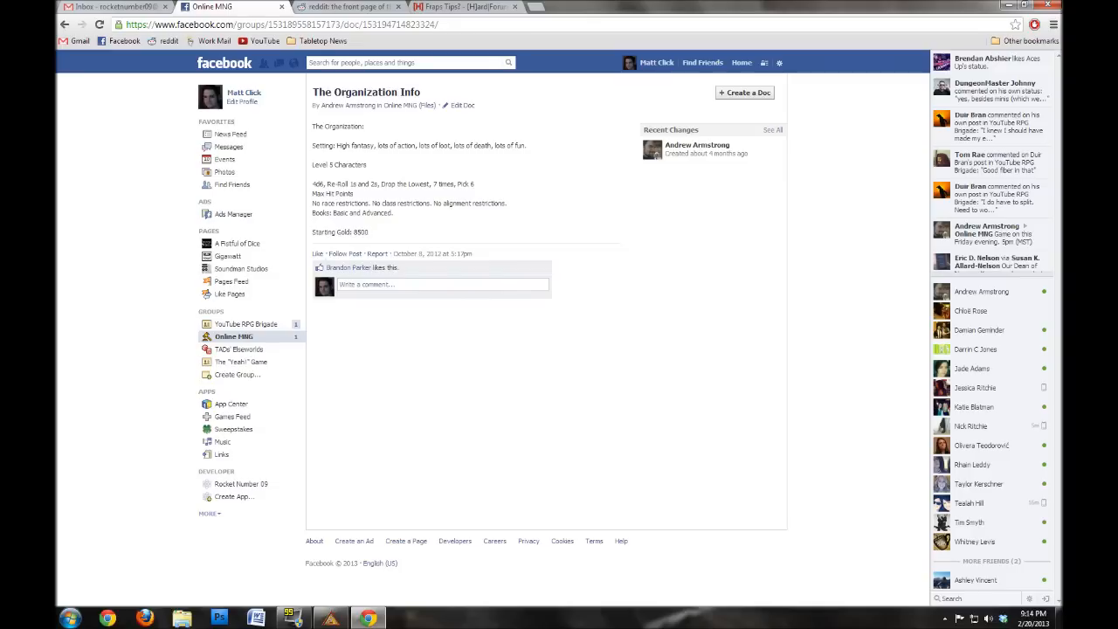
click(369, 618)
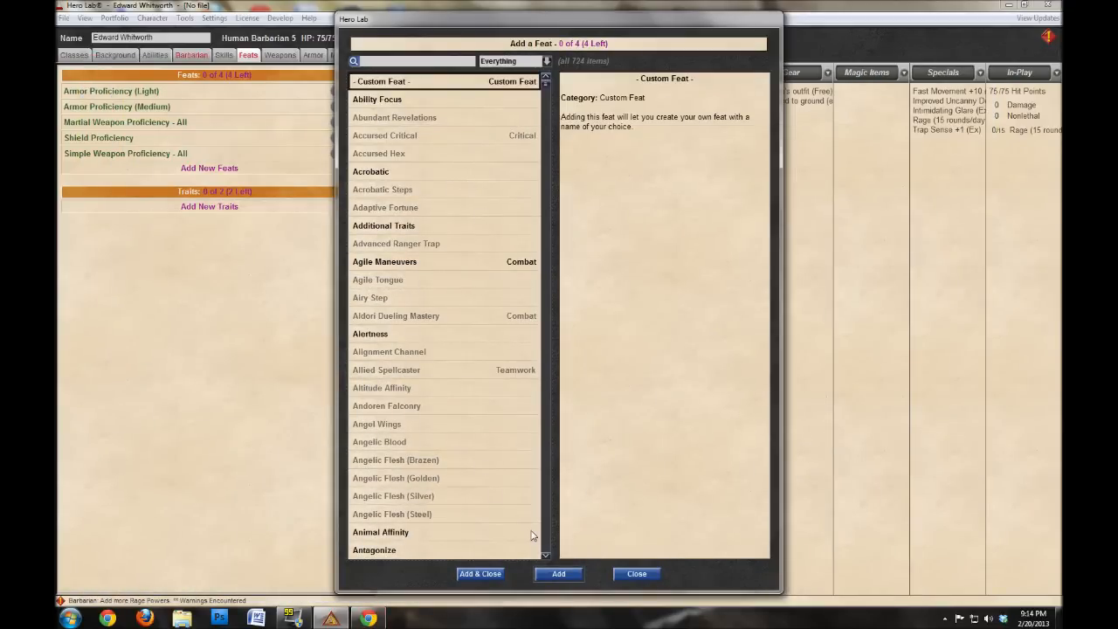
Find the Improved Unarmed Strike combat feat among the available feats and add it to the barbarian.
click(547, 557)
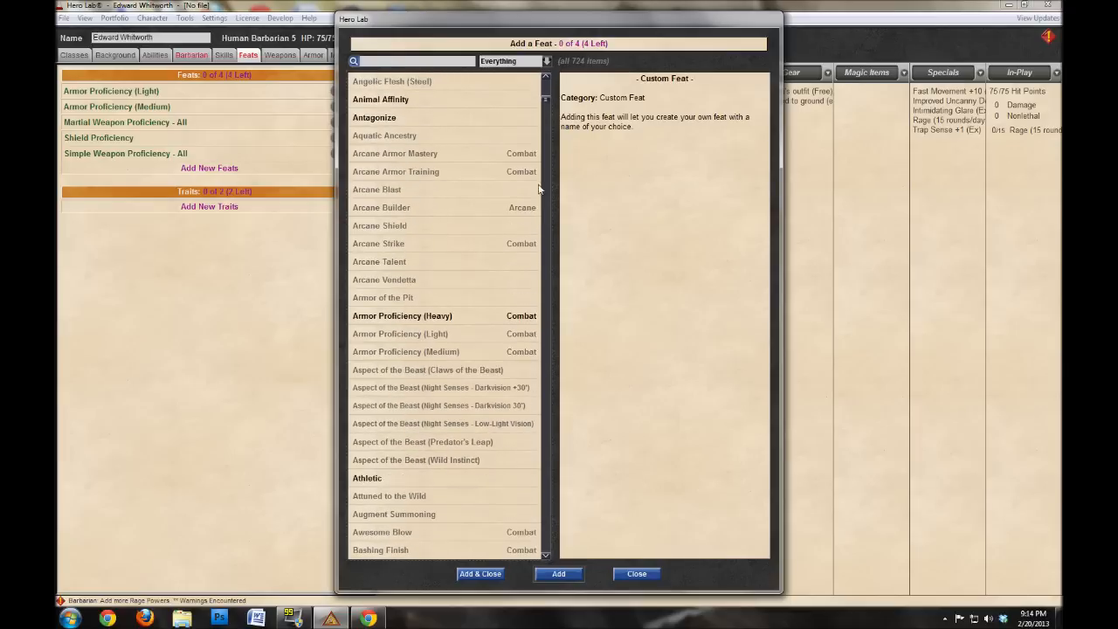
drag(548, 96, 555, 318)
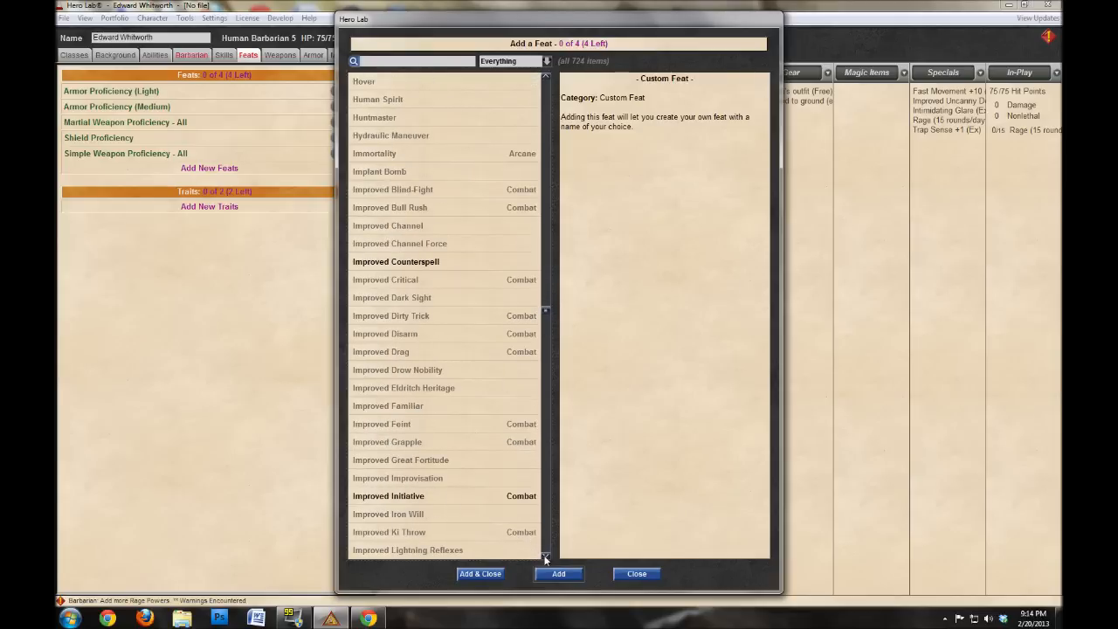
drag(546, 559, 545, 559)
click(434, 498)
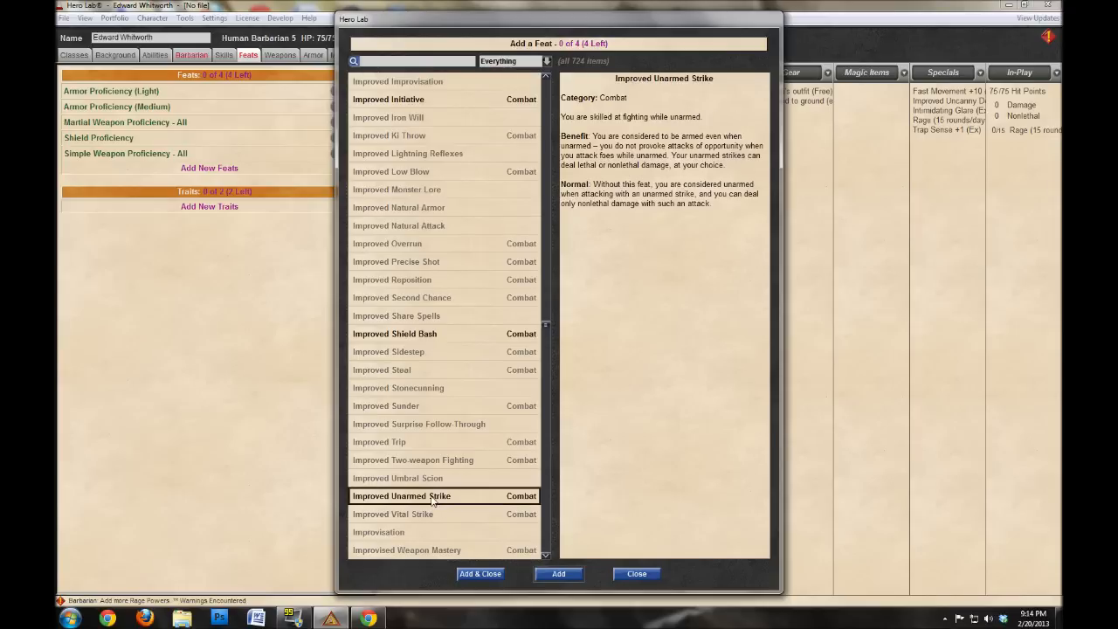
click(562, 573)
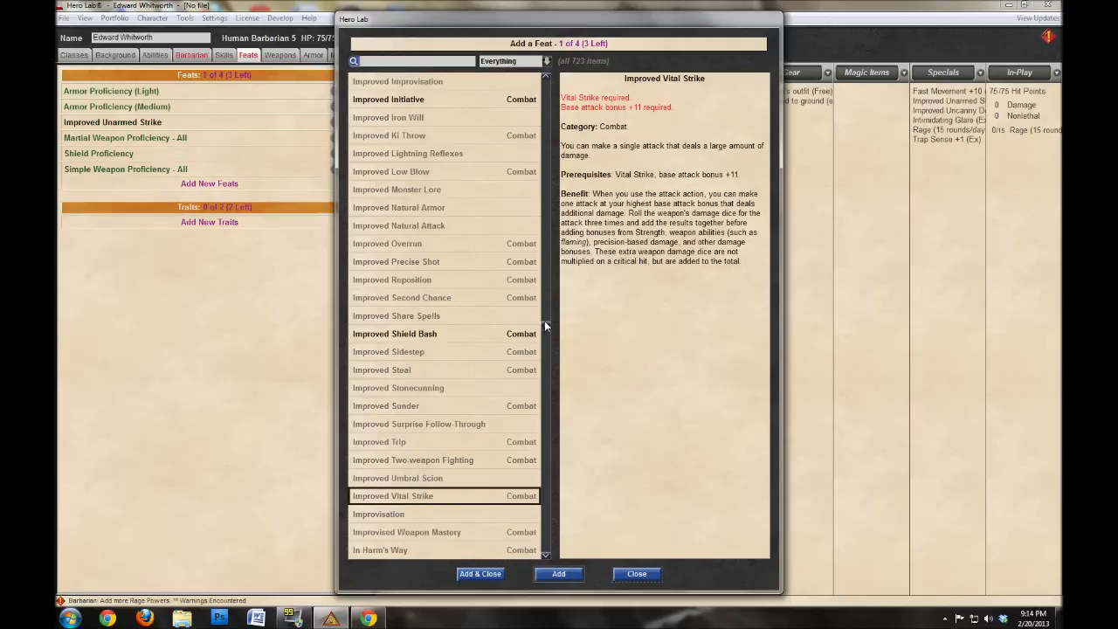
Find the Dodge combat feat and add it as the barbarian's second feat.
drag(545, 321, 540, 219)
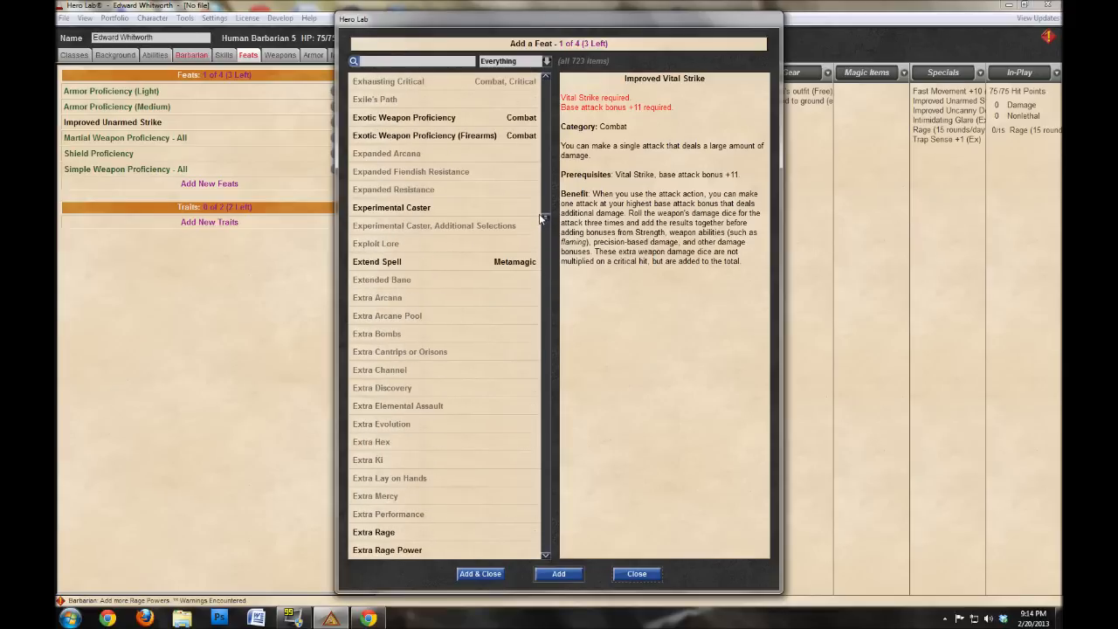
drag(540, 218, 558, 186)
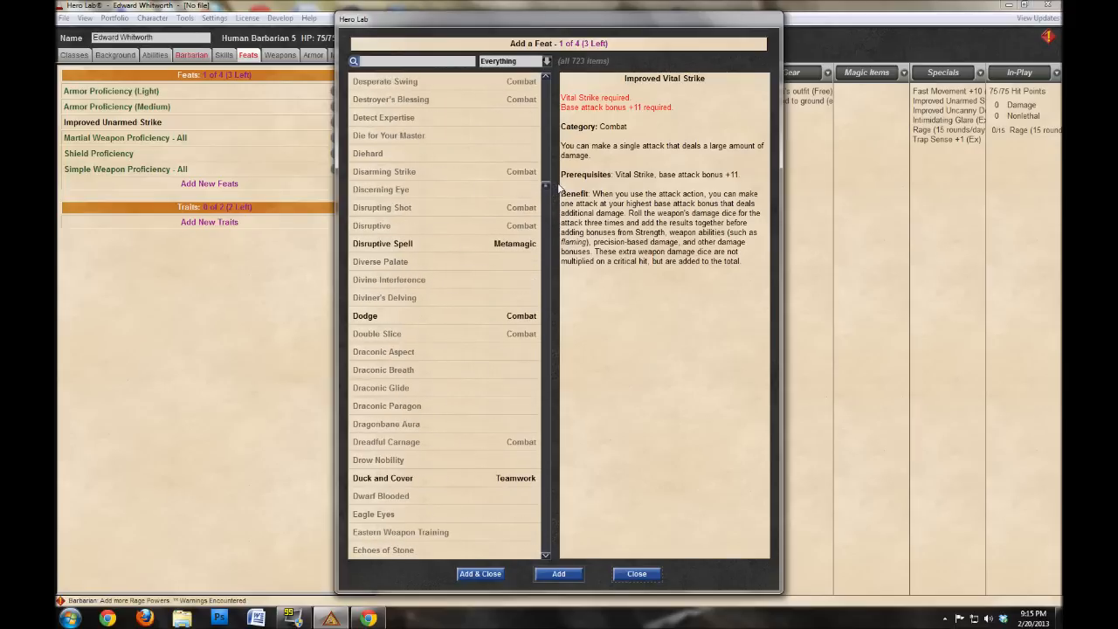
click(413, 317)
click(558, 575)
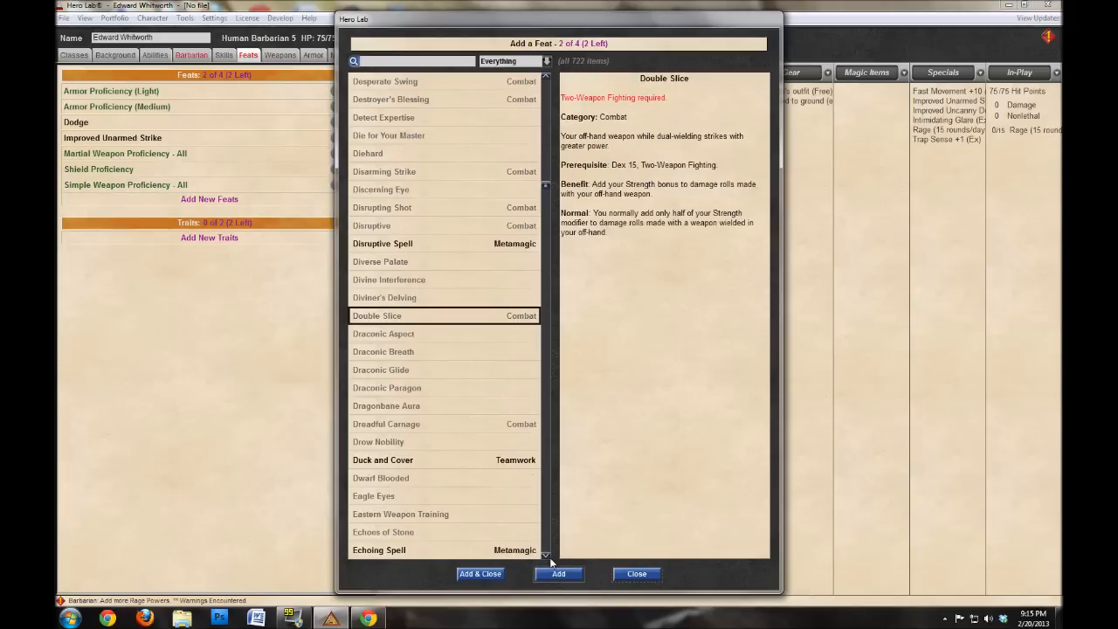
Look through the earlier feats and restrict the feat list to only valid items.
drag(546, 184, 551, 169)
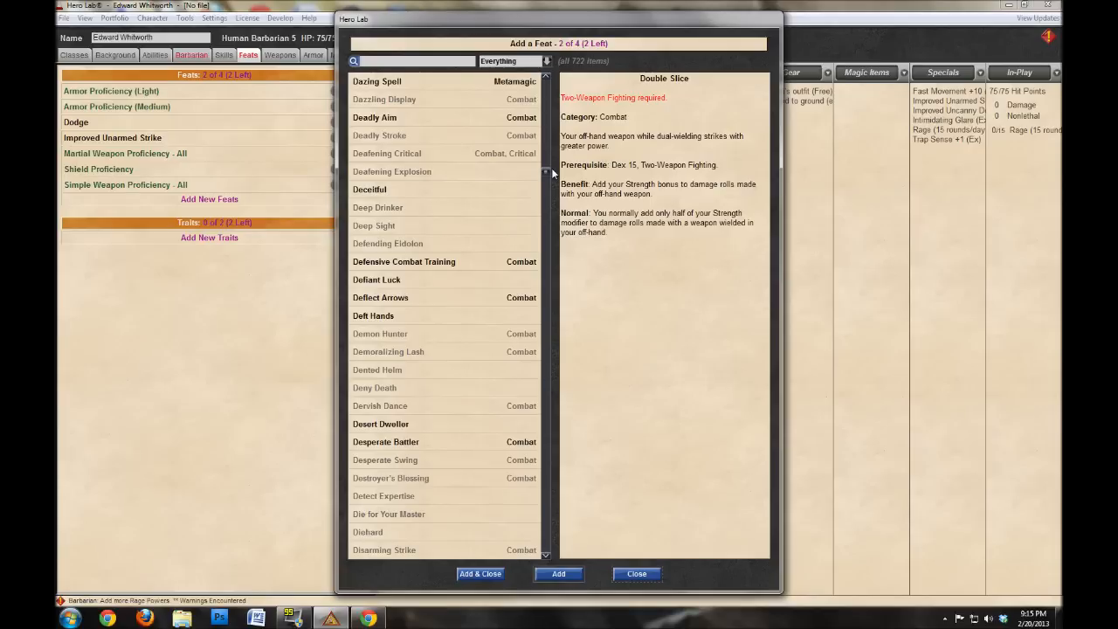
drag(551, 168, 554, 101)
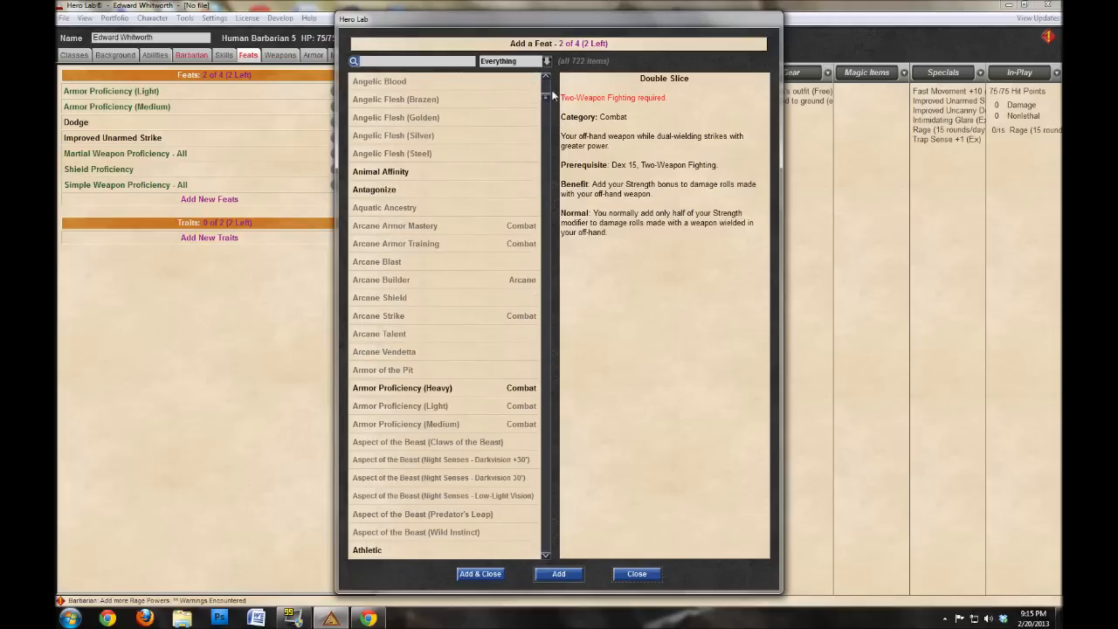
click(546, 61)
click(527, 82)
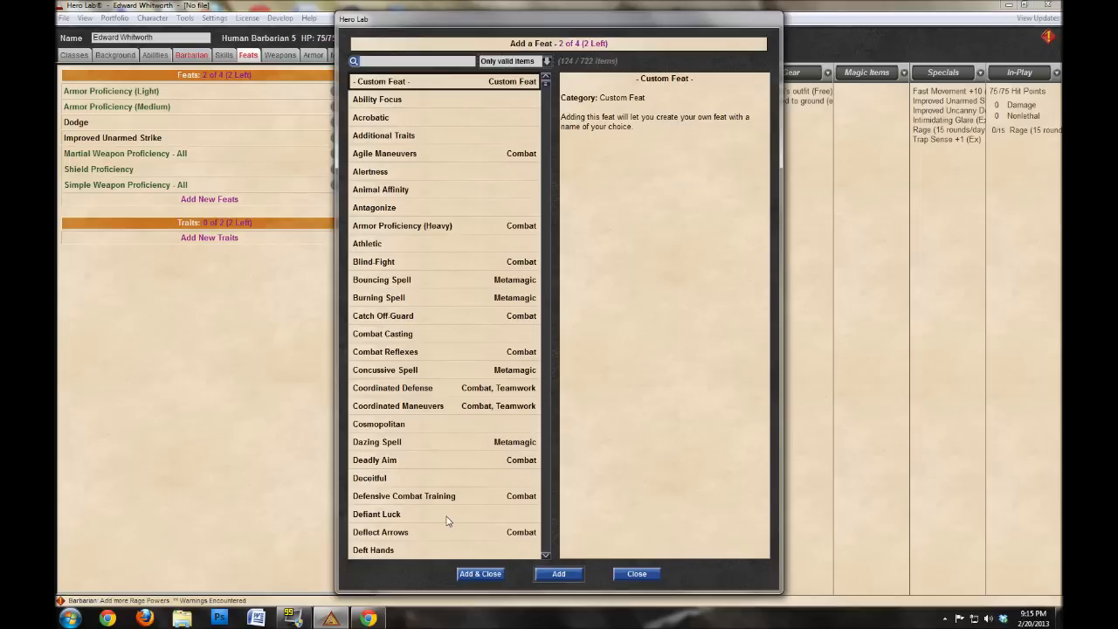
Read the Athletic feat's description, browse further through the valid feats and add Deflect Arrows as the third feat.
click(404, 243)
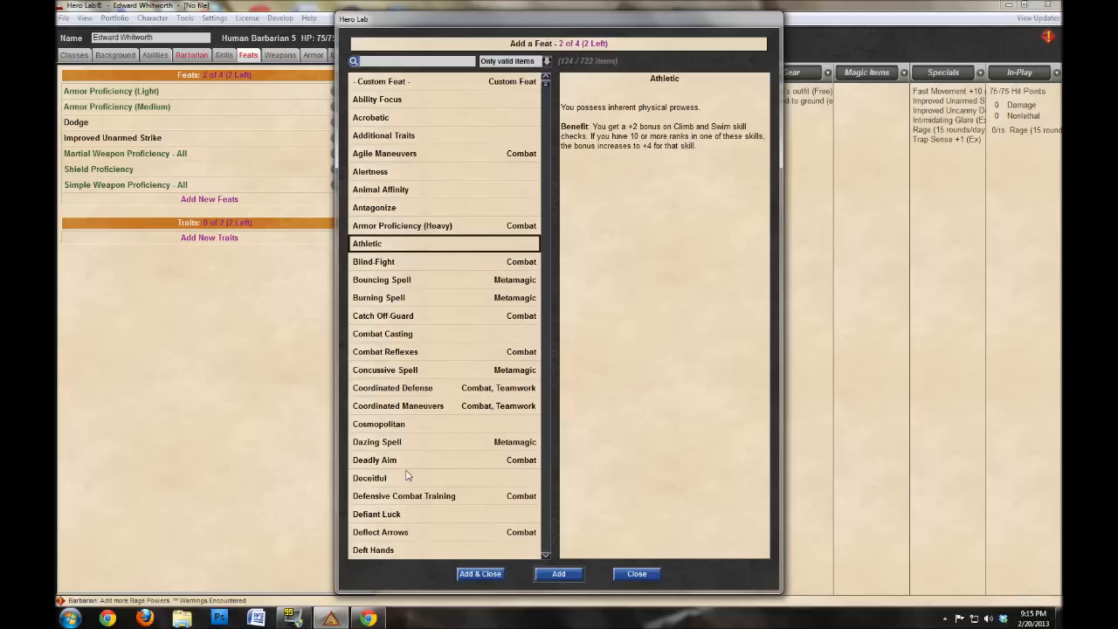
click(547, 556)
click(547, 556)
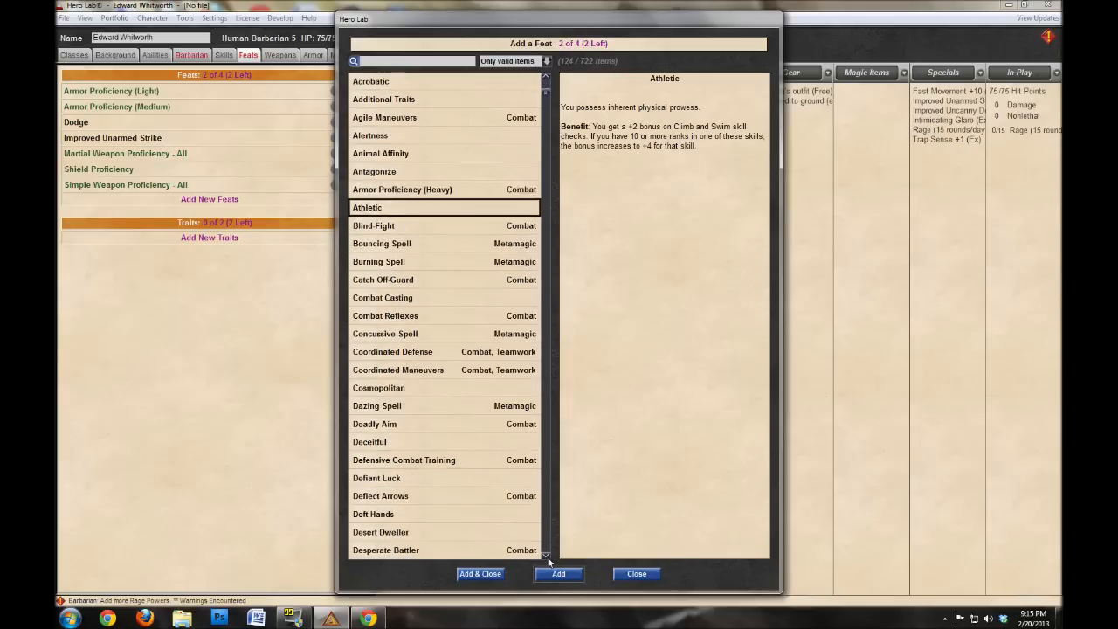
click(547, 557)
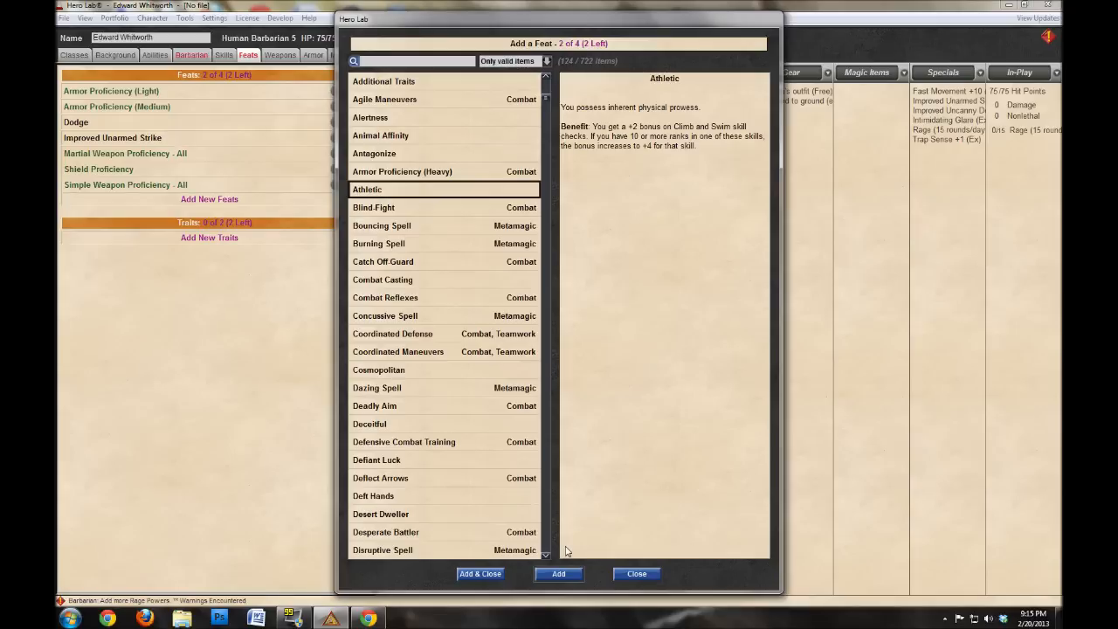
click(547, 557)
click(547, 556)
click(547, 557)
click(546, 556)
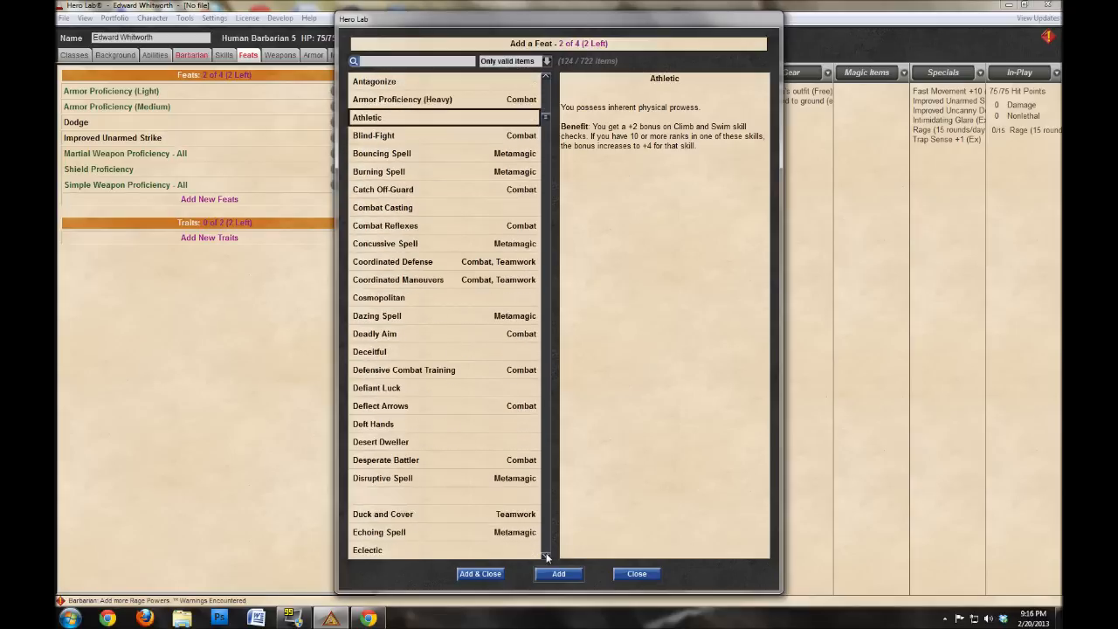
click(547, 556)
click(547, 557)
click(547, 556)
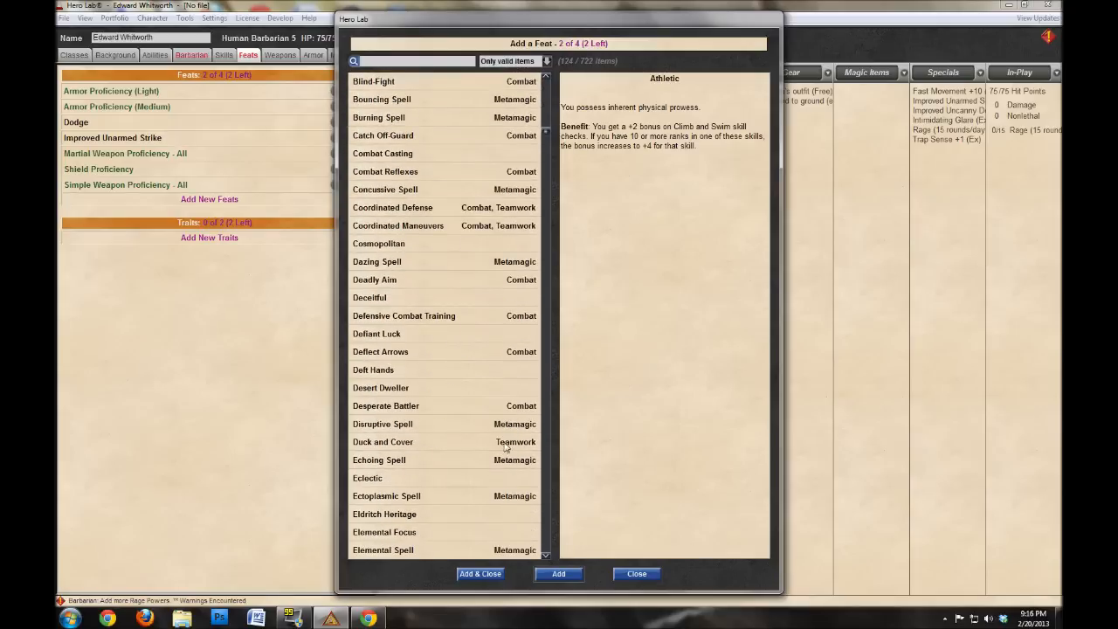
click(406, 351)
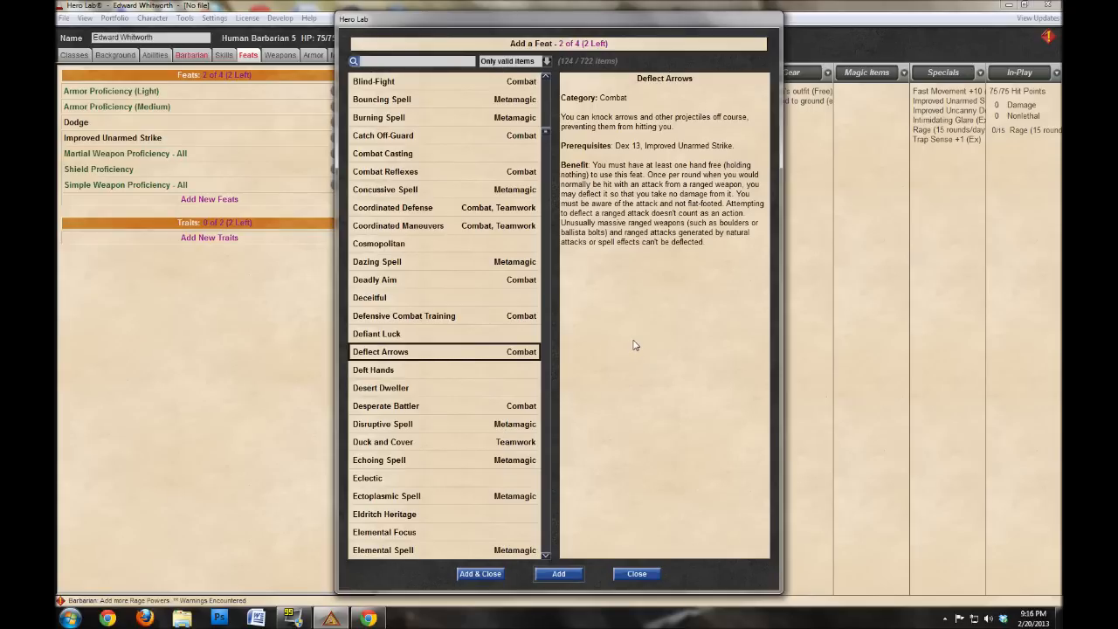
click(573, 573)
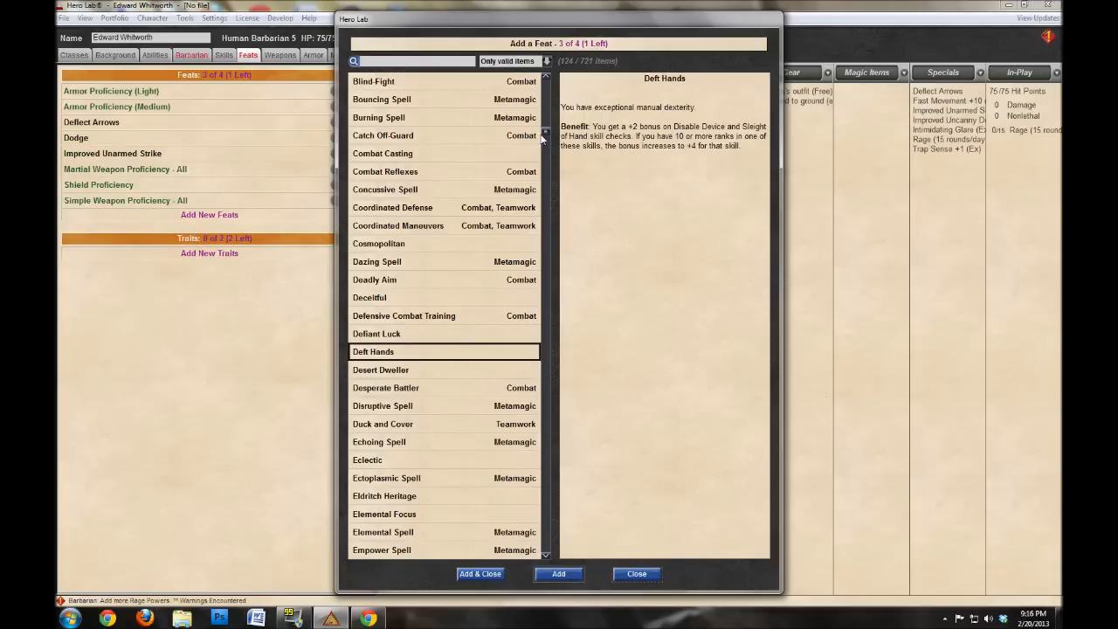
Browse further through the valid feats and read the description of the Enforcer combat feat.
scroll(547, 136, down, 2)
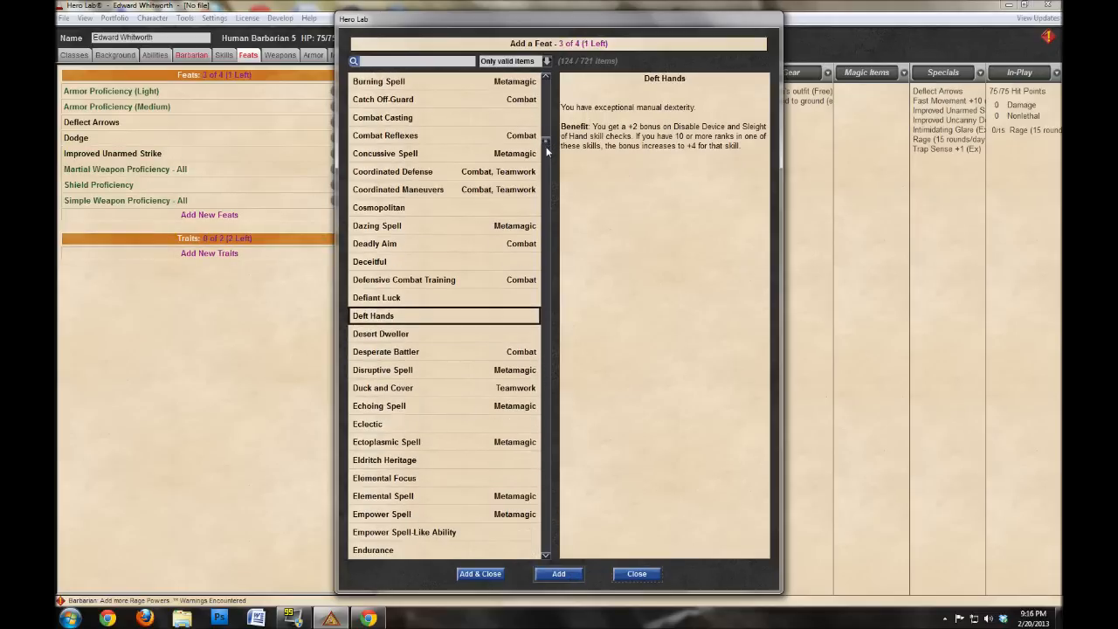
scroll(546, 152, down, 8)
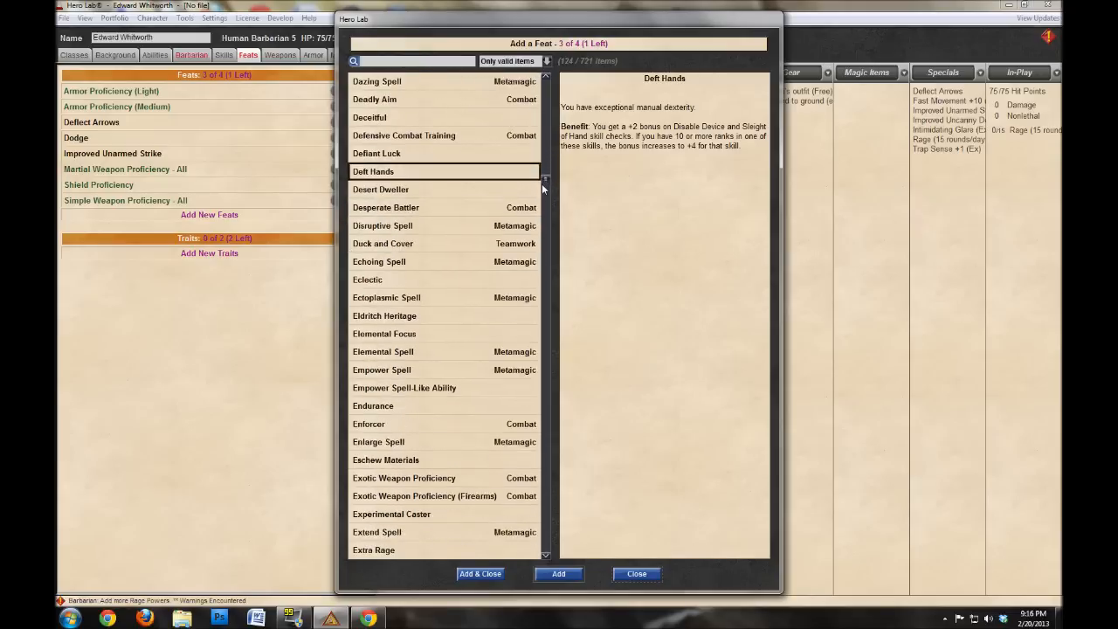
scroll(542, 188, down, 6)
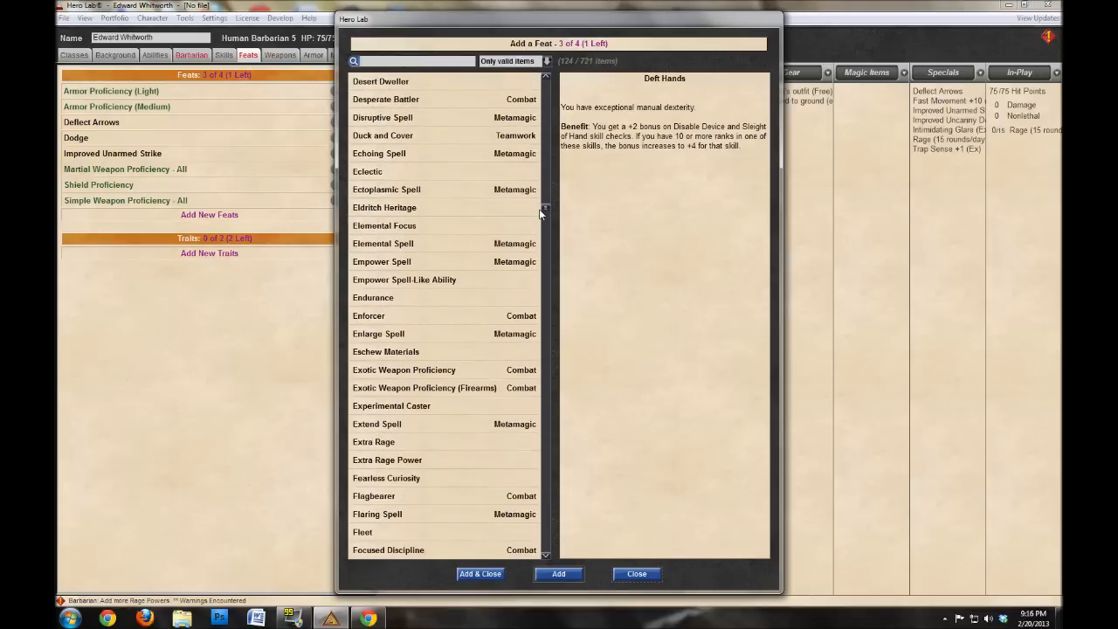
drag(540, 210, 540, 227)
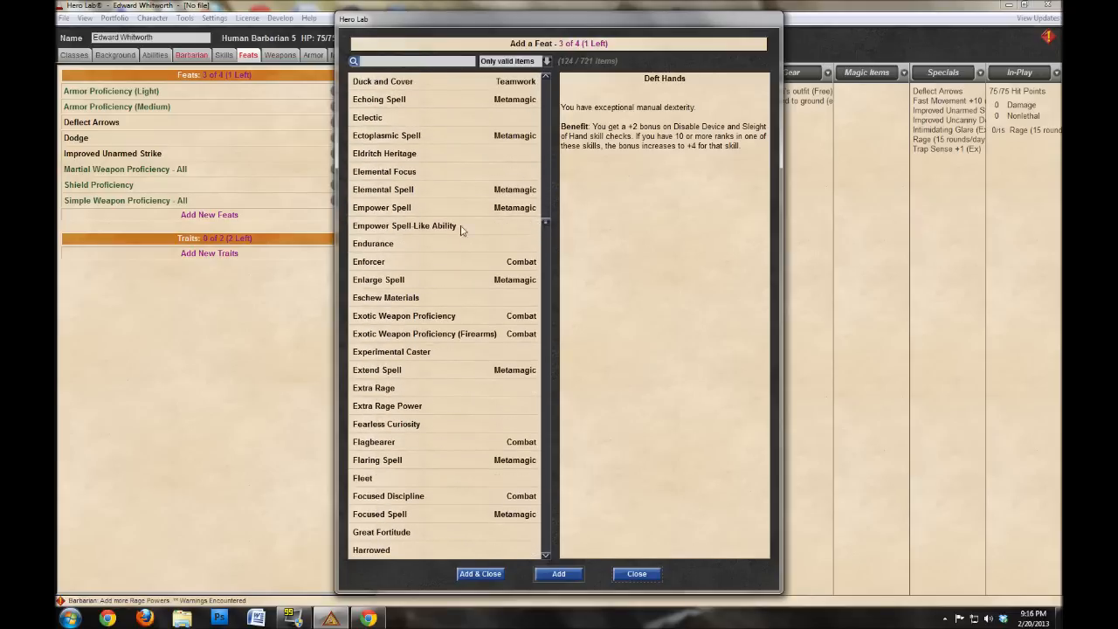
scroll(393, 271, down, 9)
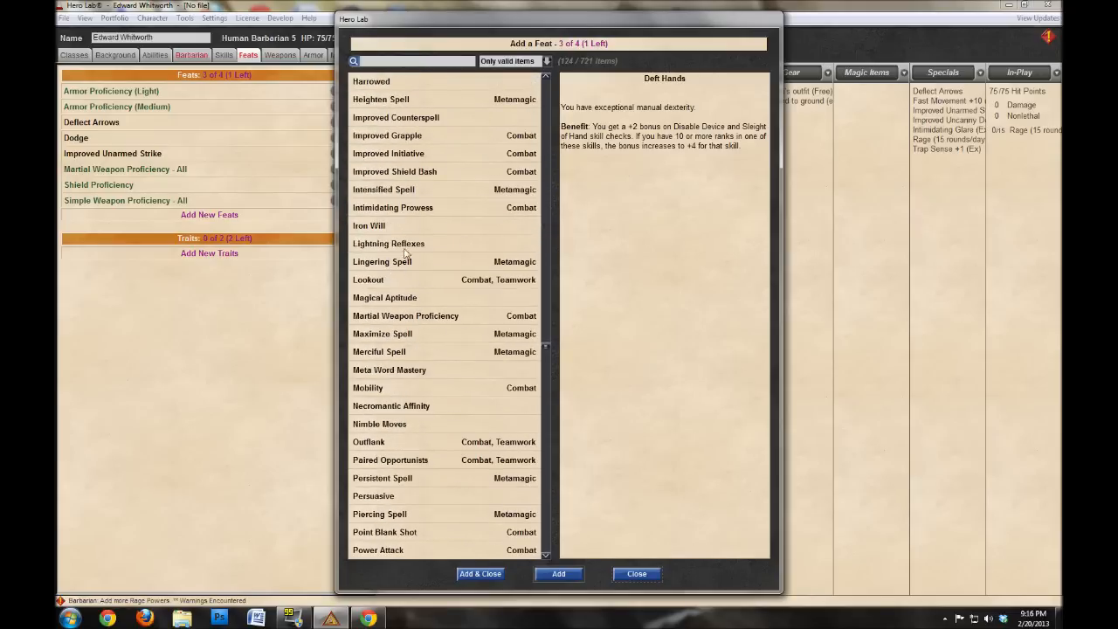
drag(546, 347, 543, 306)
drag(542, 282, 546, 264)
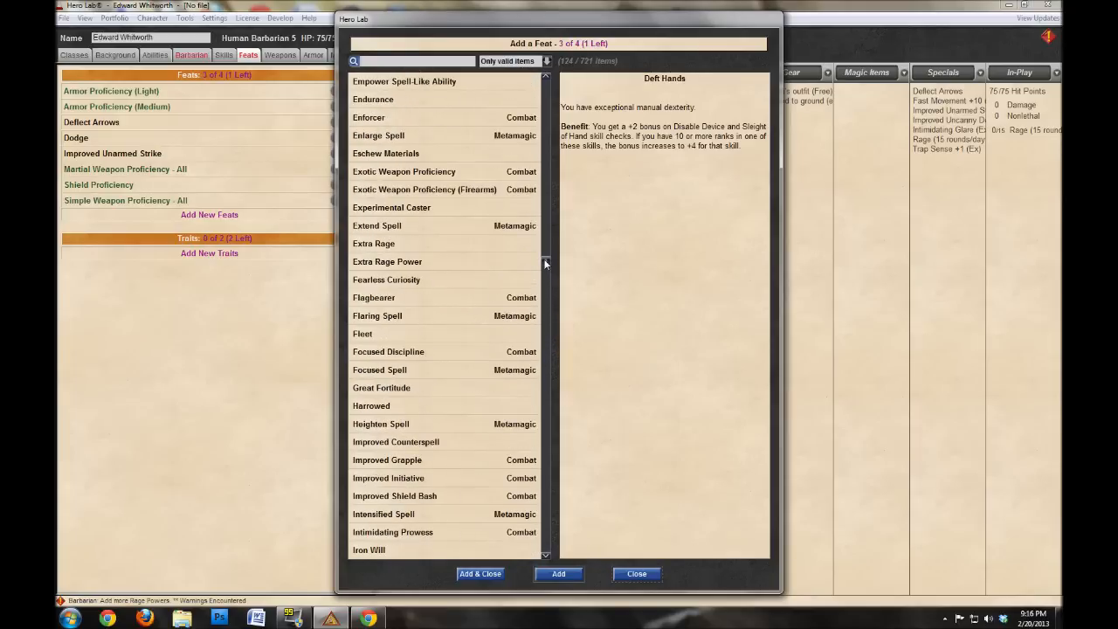
click(445, 121)
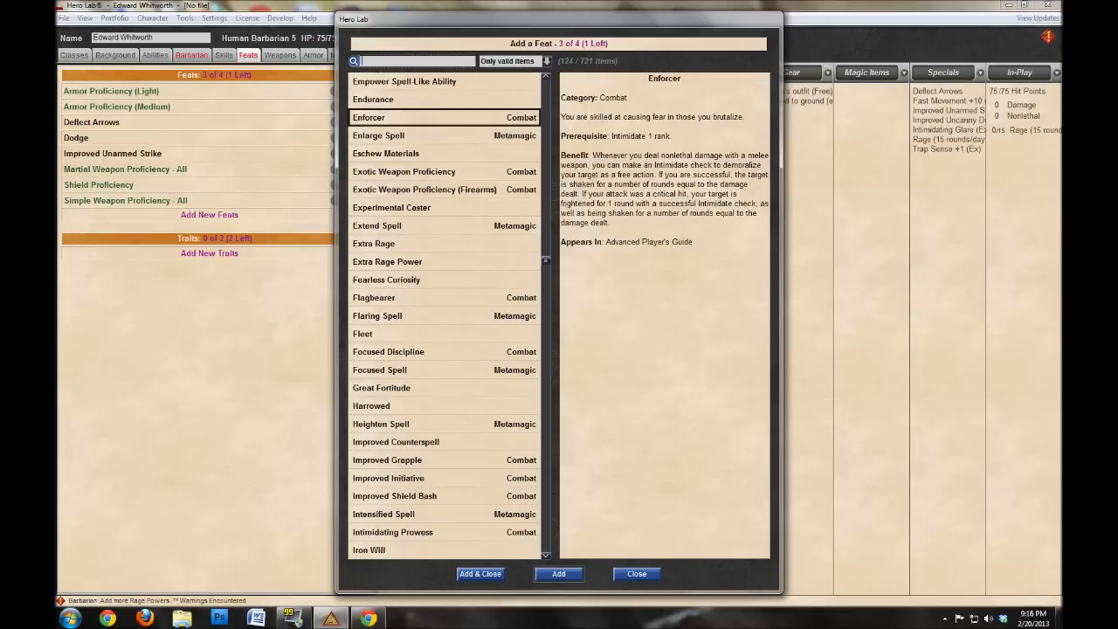
Search the valid feats for "intimi" and add Intimidating Prowess as the barbarian's fourth feat.
text(in)
key(BackSpace)
text(m)
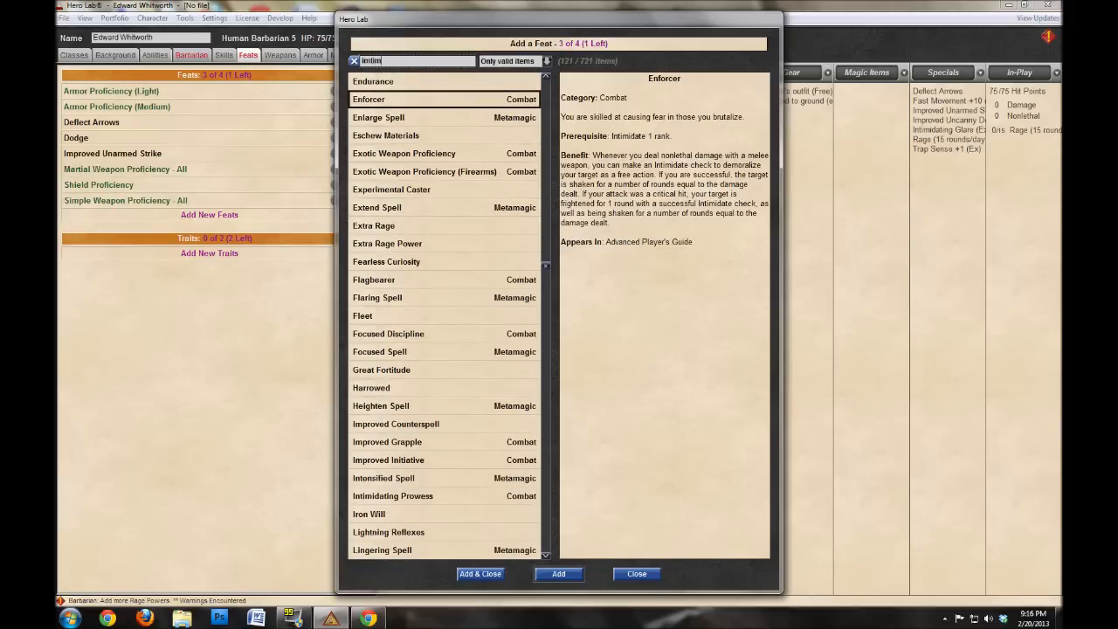
text(timi)
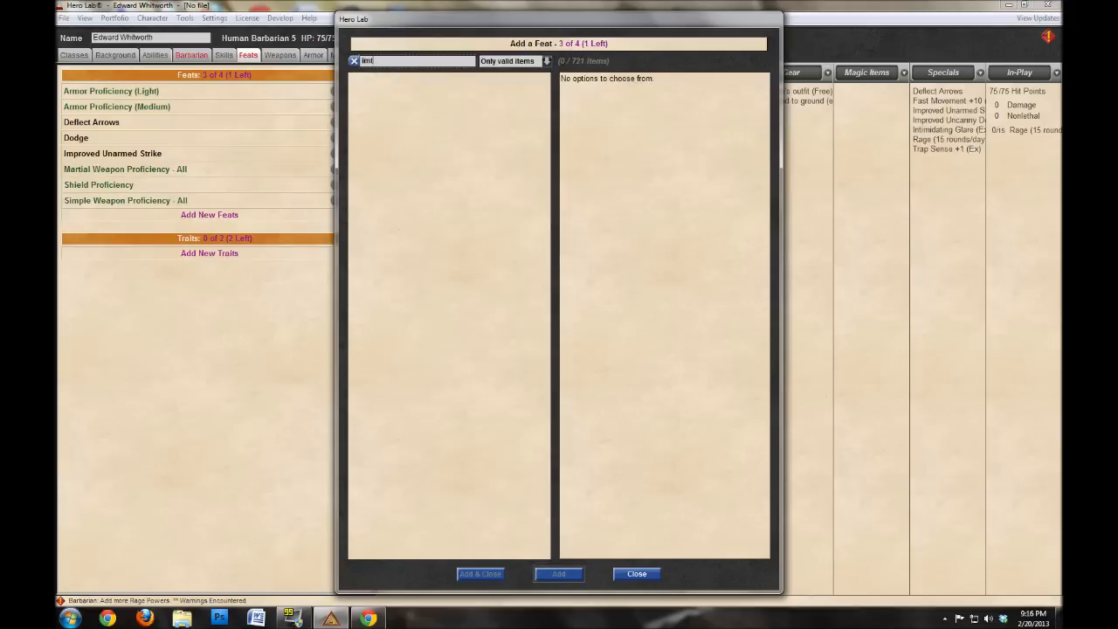
text(intimi)
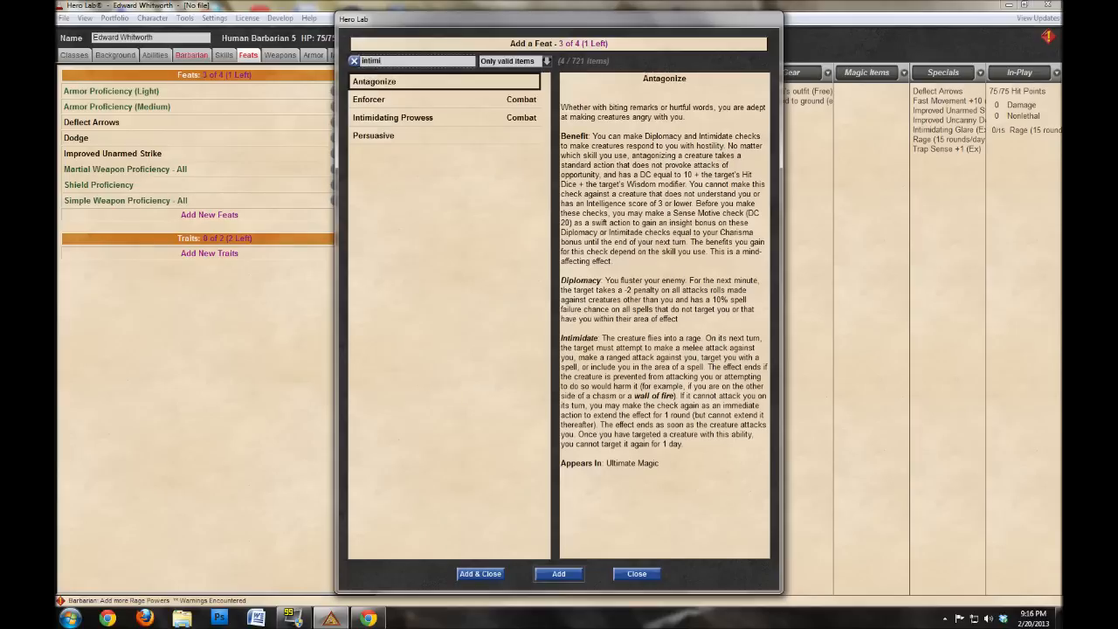
click(432, 117)
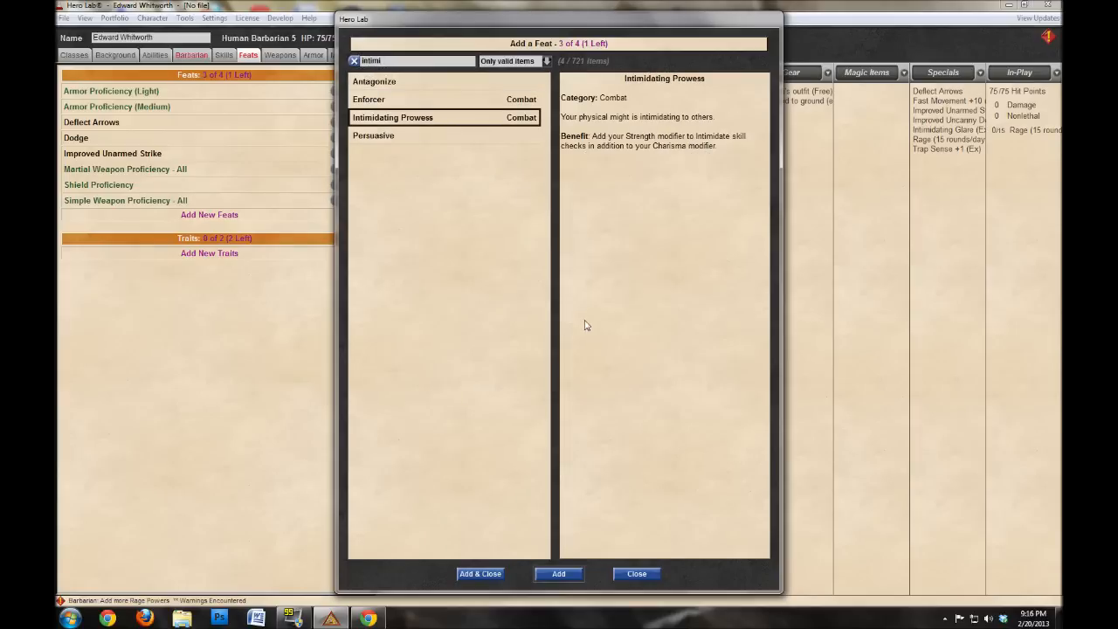
click(555, 574)
click(637, 574)
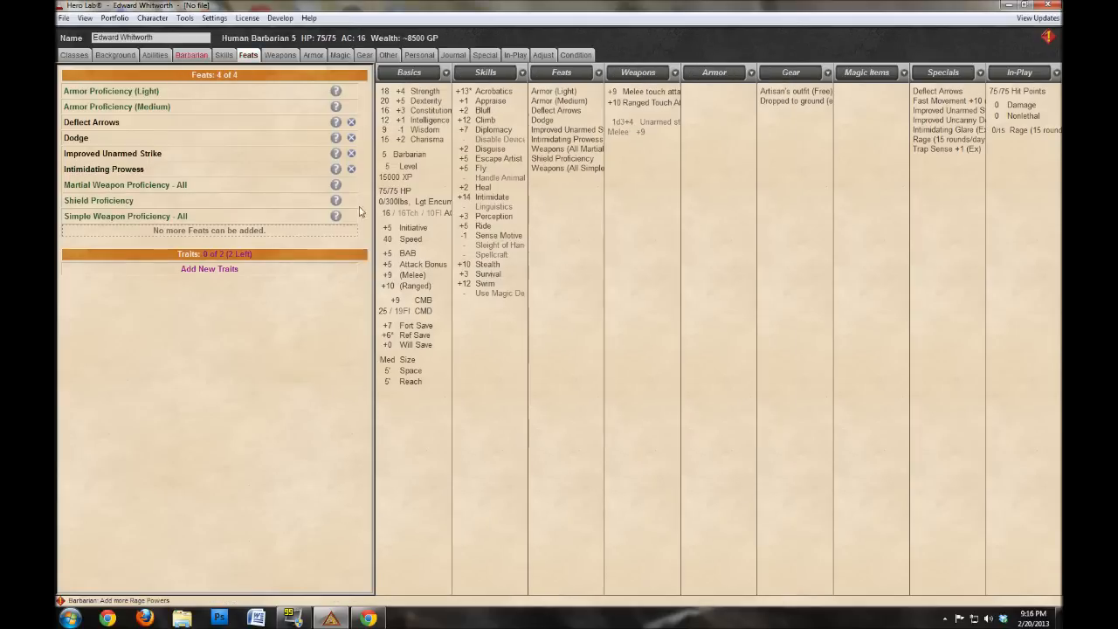
Look through the available character traits without adding one, and review the barbarian's rage powers and class abilities.
click(225, 271)
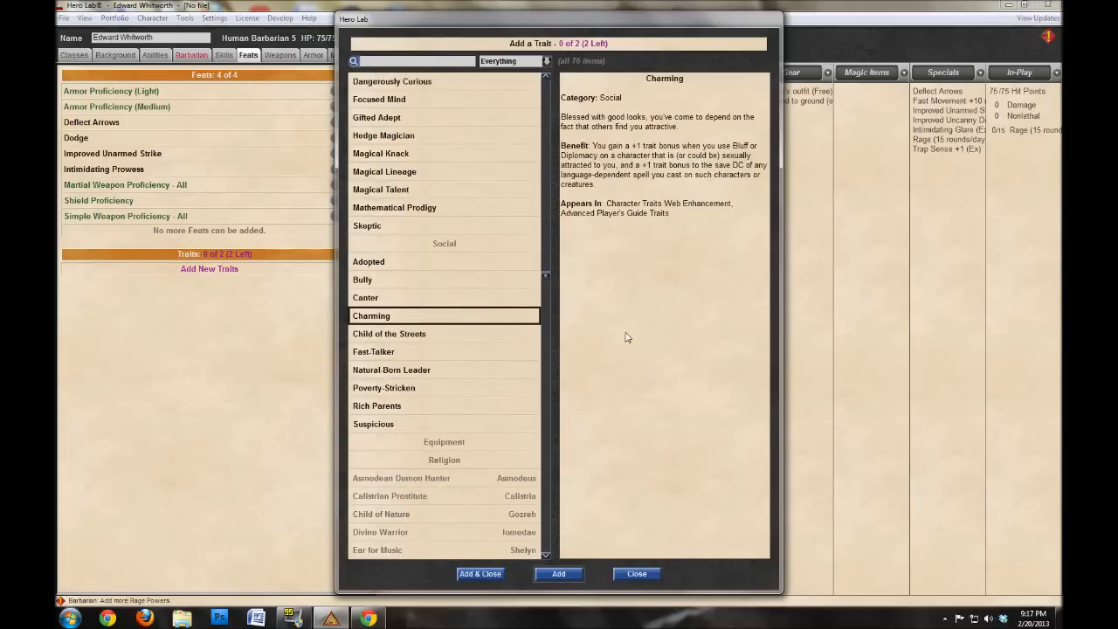
scroll(495, 414, down, 3)
click(625, 574)
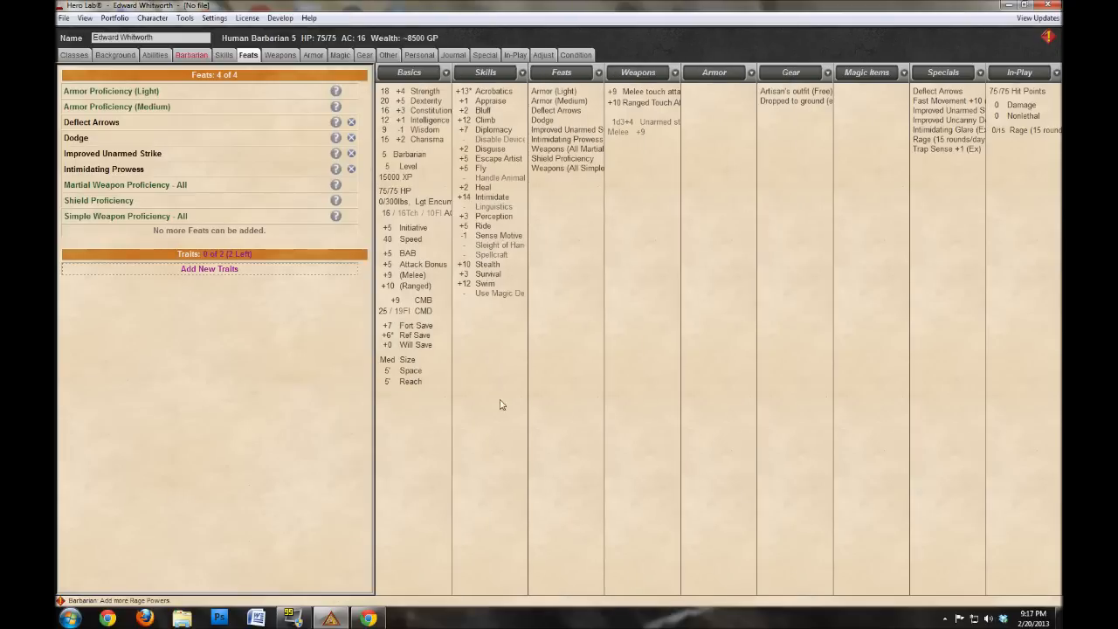
click(192, 55)
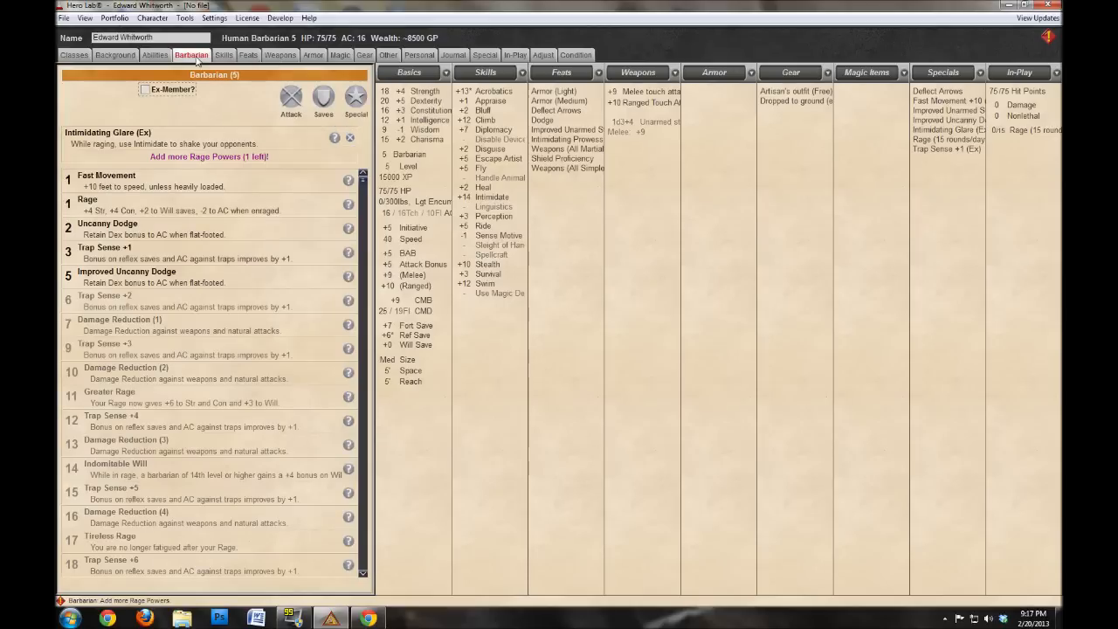
Look over the character's weapons and armor, and view the catalogue of magic, custom and masterwork armor.
click(282, 55)
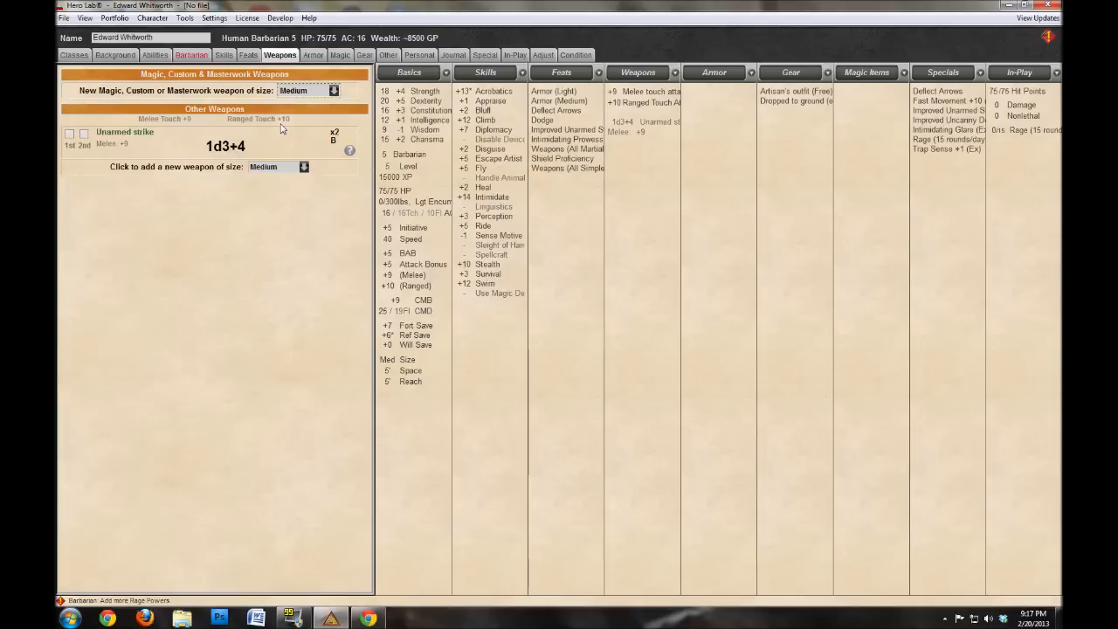
click(315, 55)
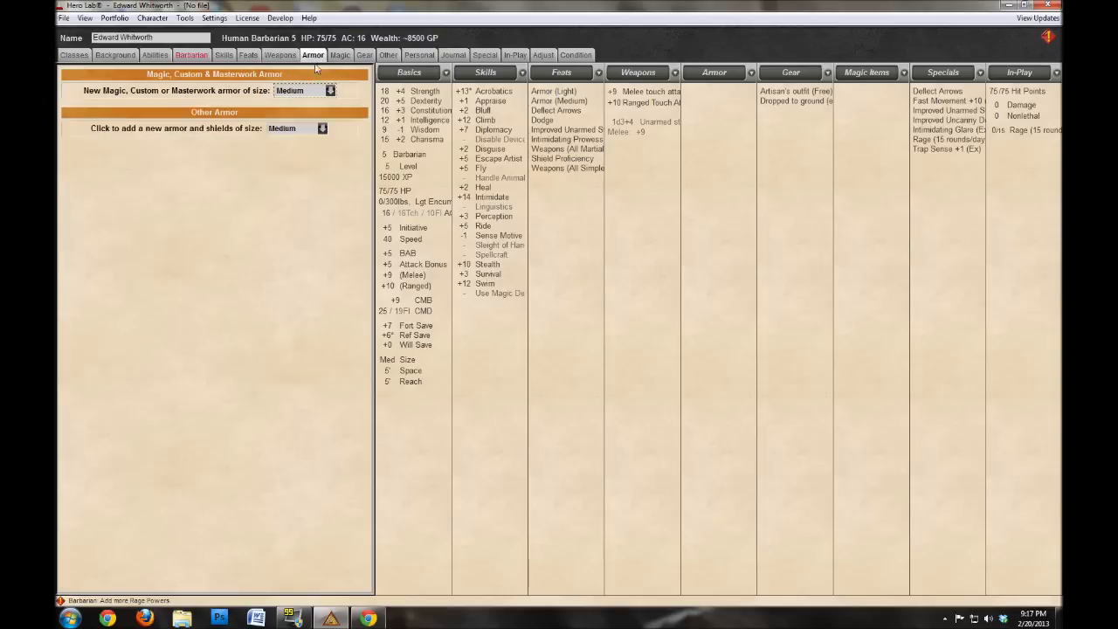
click(160, 92)
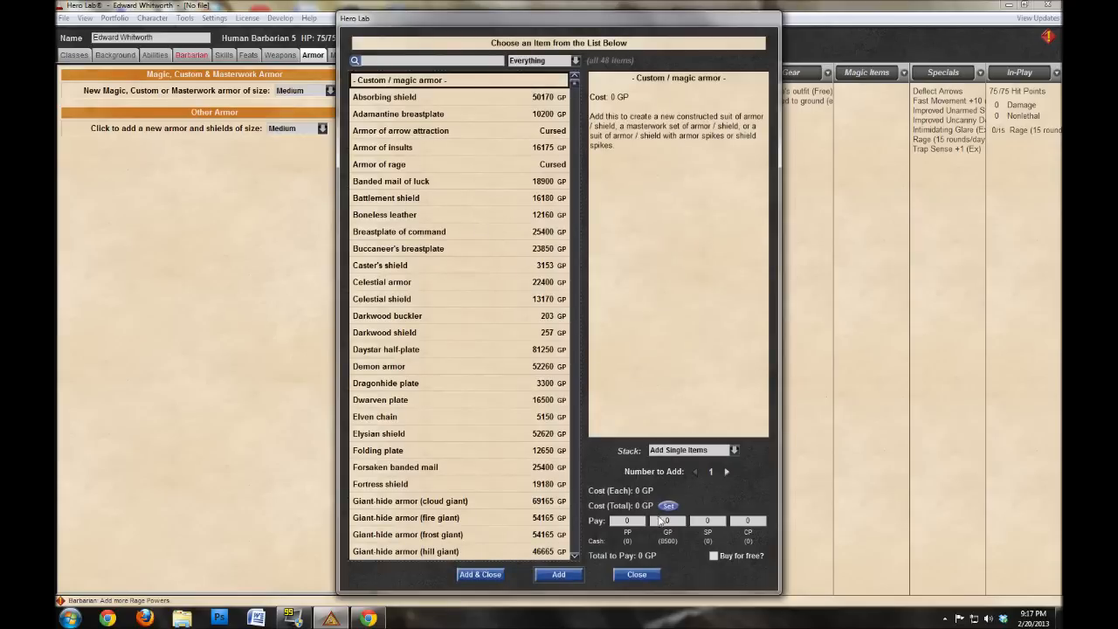
click(630, 575)
Look over the character's magic items and gear, and view the catalogue of purchasable adventuring gear.
click(340, 56)
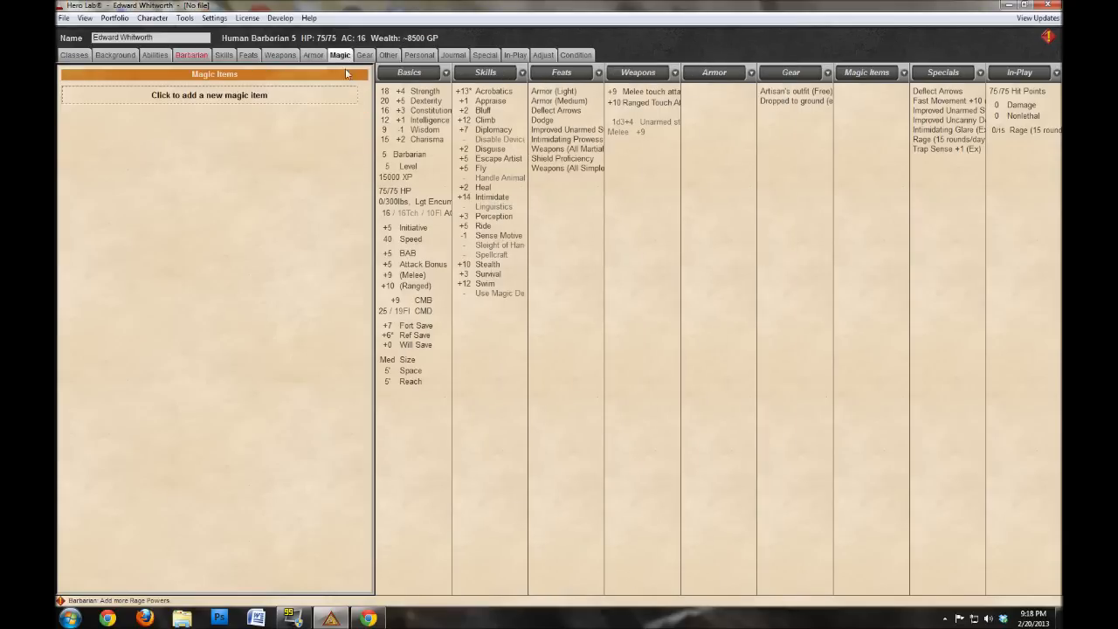
click(365, 56)
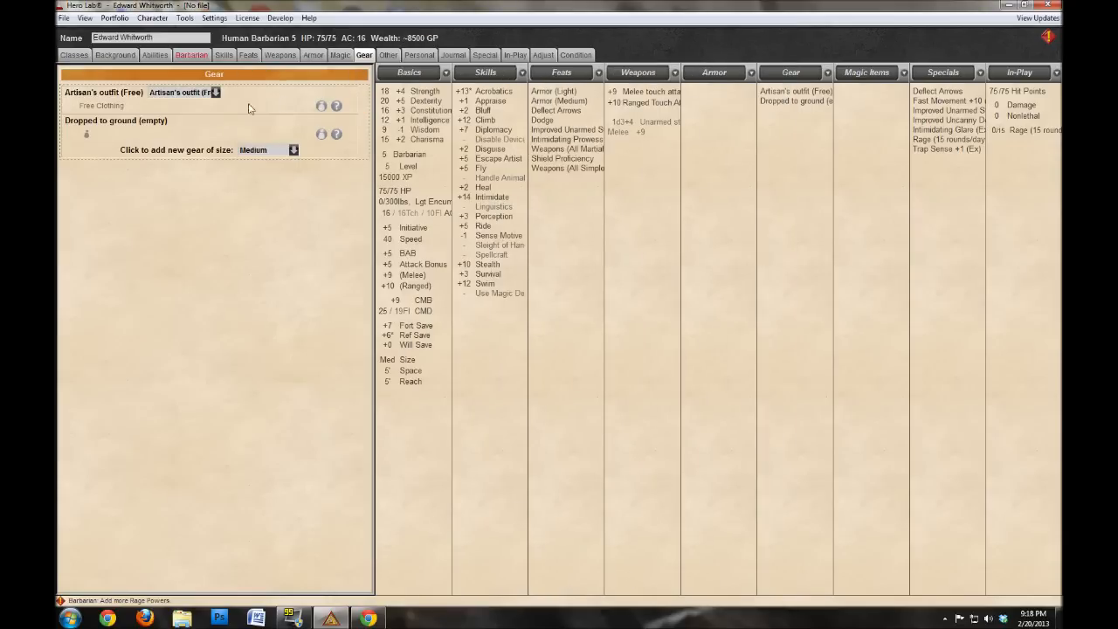
click(155, 152)
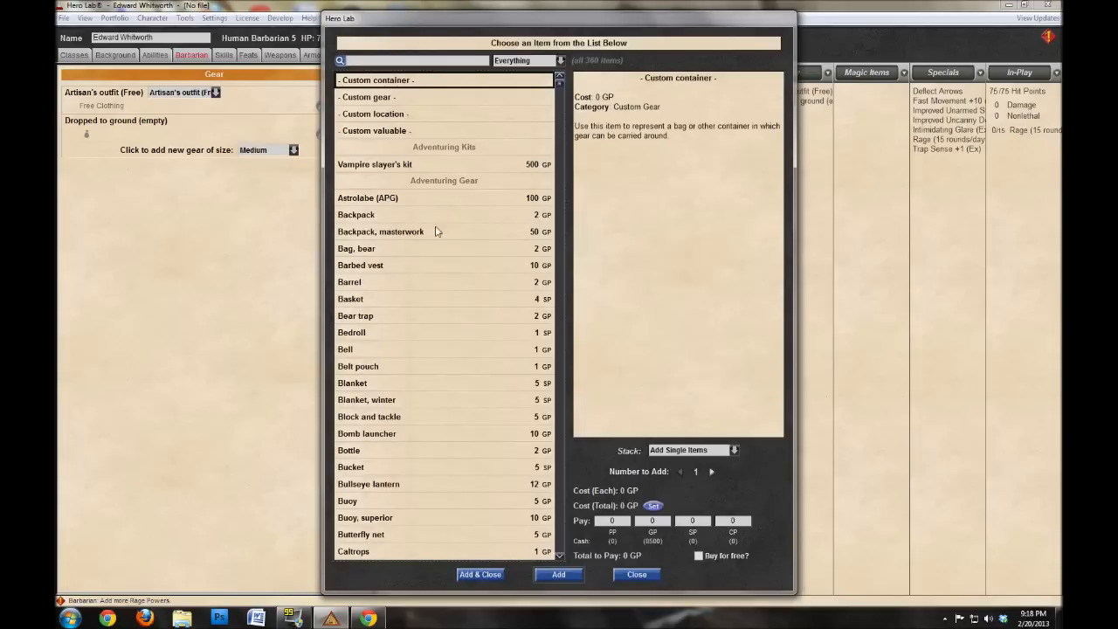
click(636, 574)
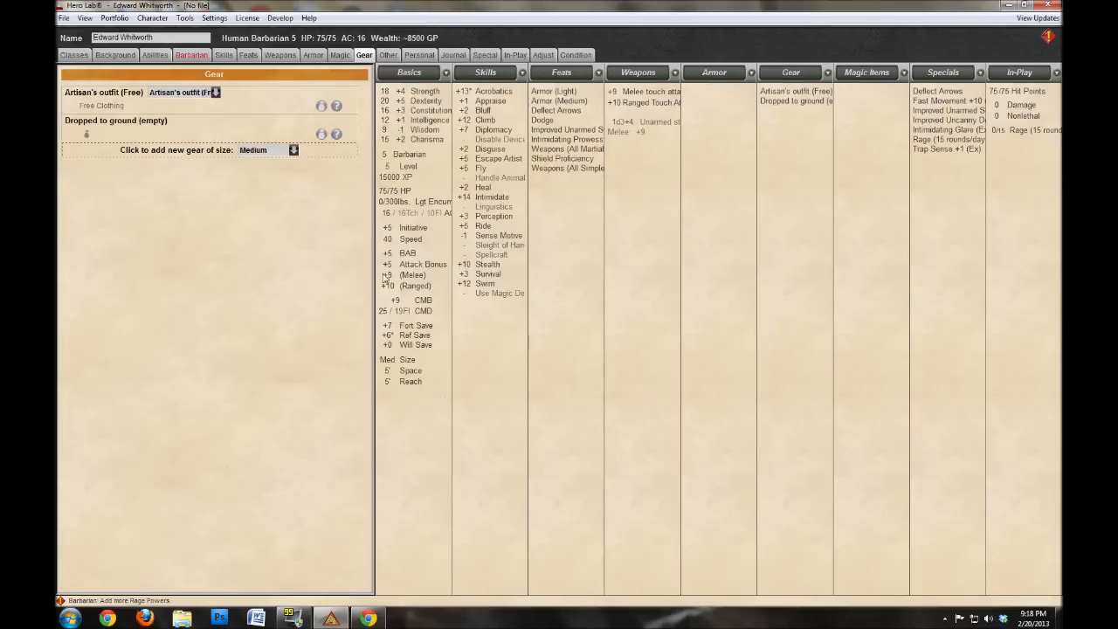
Return to the character's weapons and browse the catalogue of ordinary medium weapons.
click(340, 55)
click(312, 55)
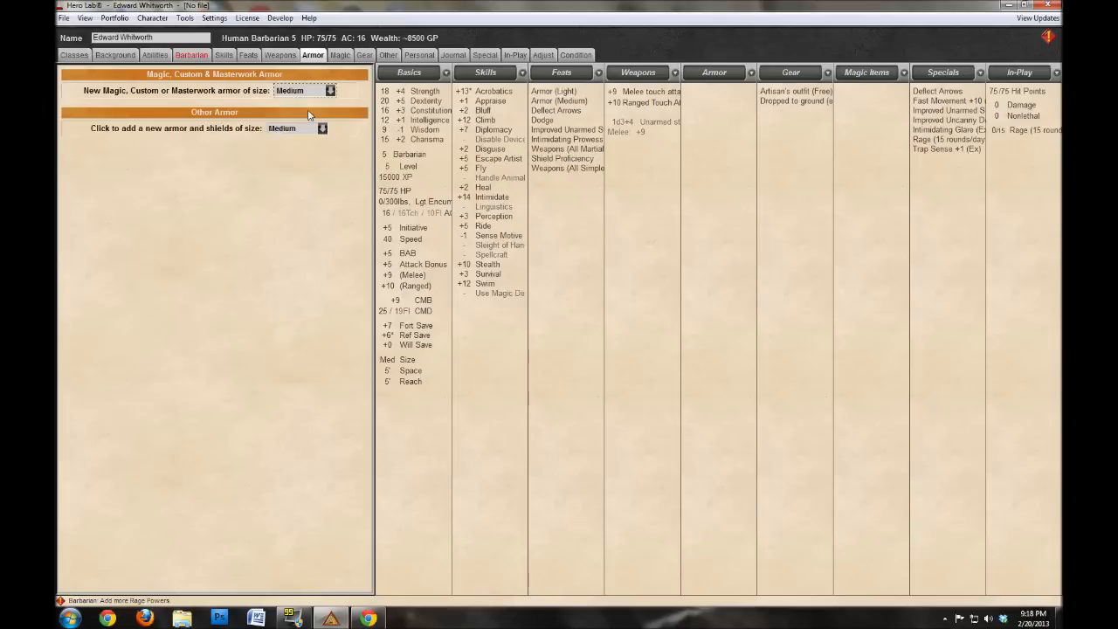
click(280, 55)
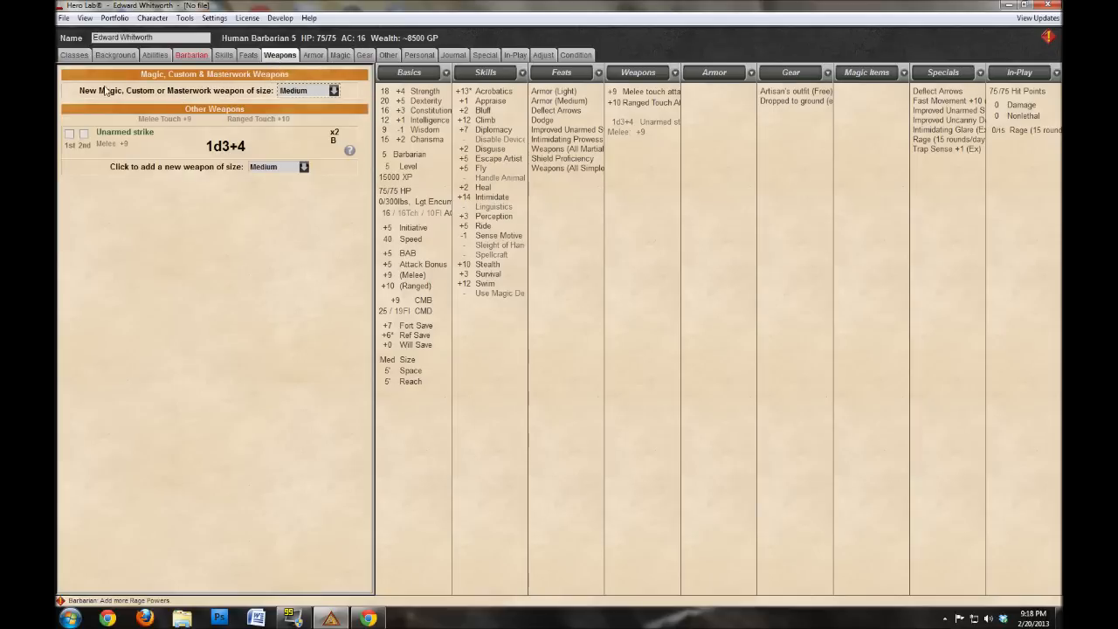
click(179, 168)
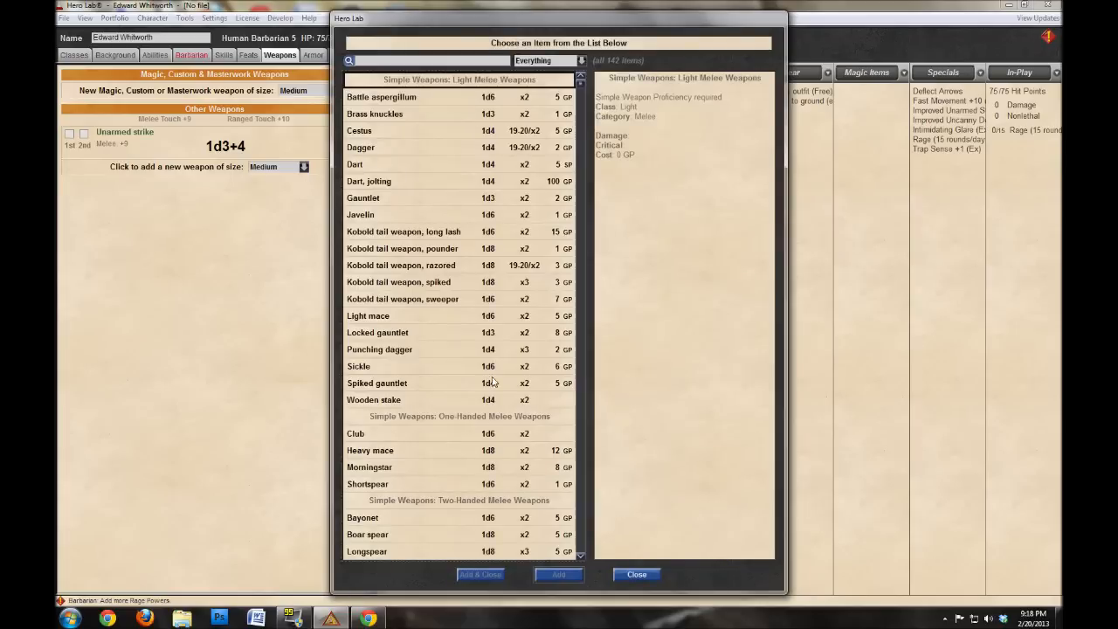
scroll(398, 177, down, 12)
click(636, 574)
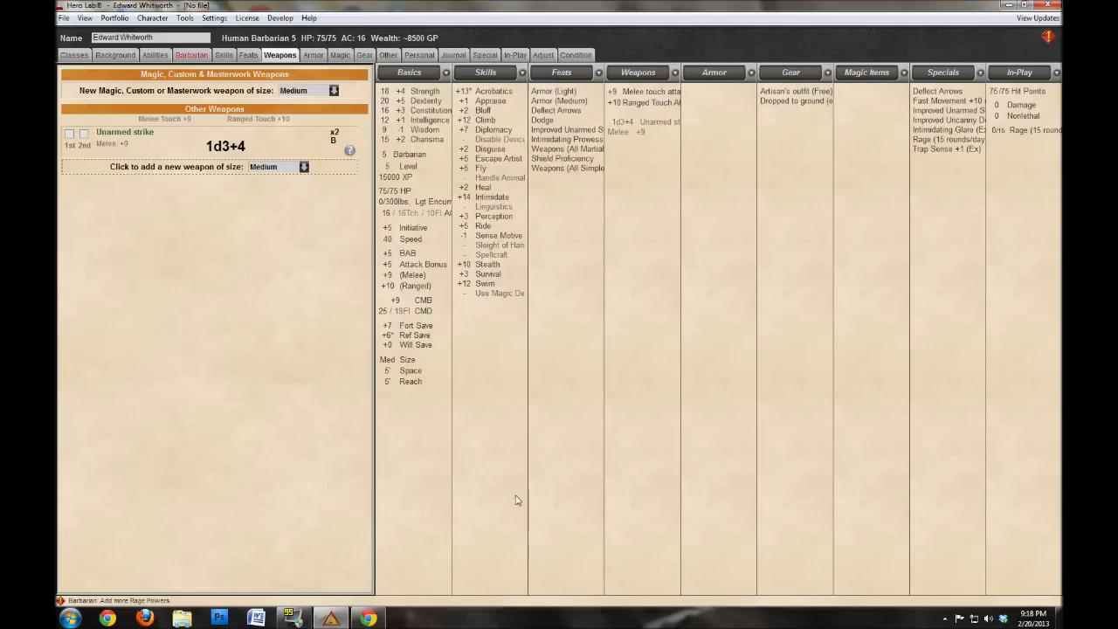
Create a medium custom magic weapon and set its enhancement bonus to +2.
click(175, 89)
scroll(394, 145, down, 4)
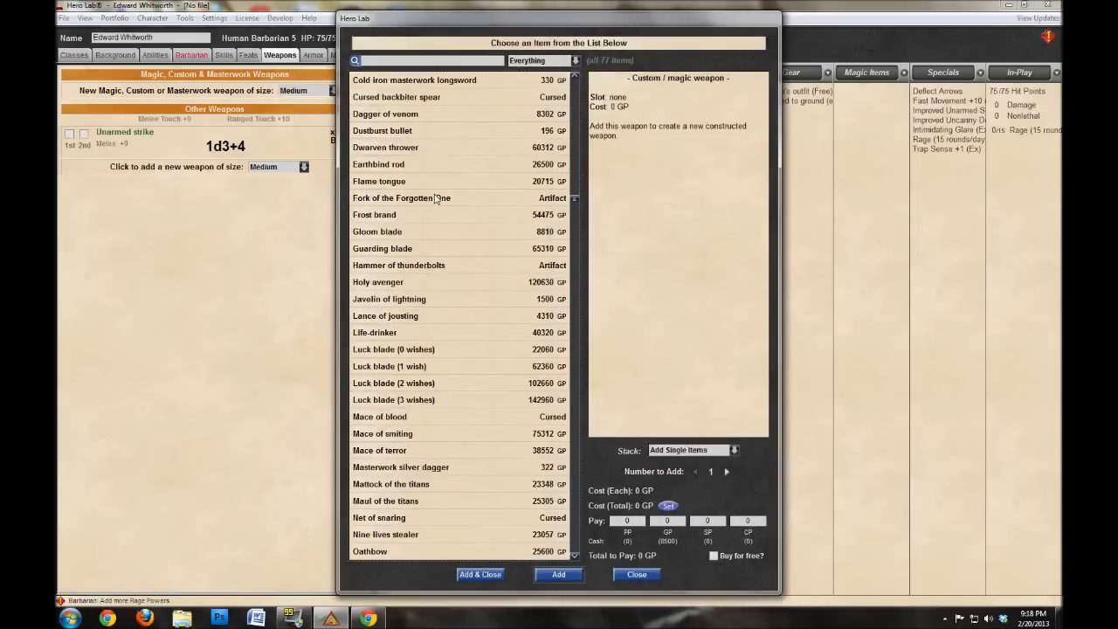
scroll(395, 145, up, 4)
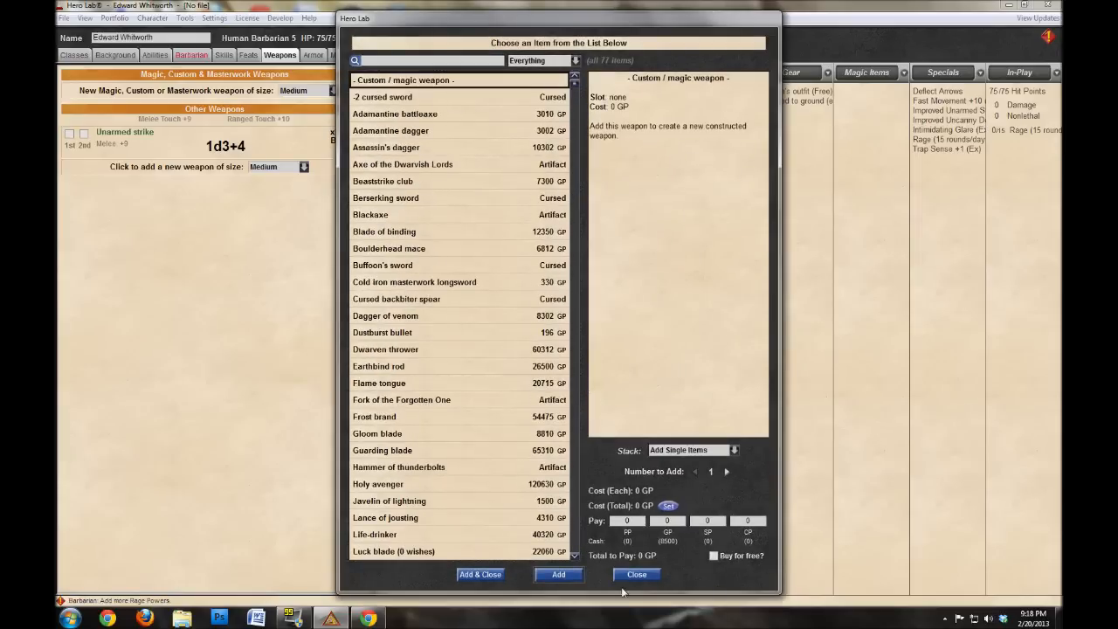
click(560, 573)
click(458, 194)
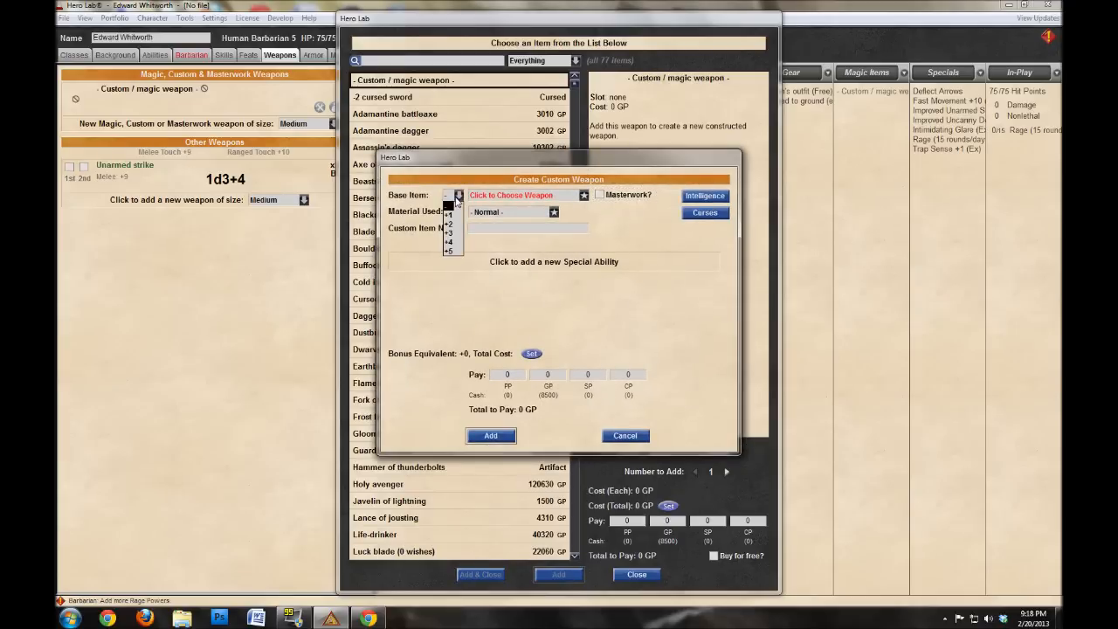
click(449, 215)
click(457, 195)
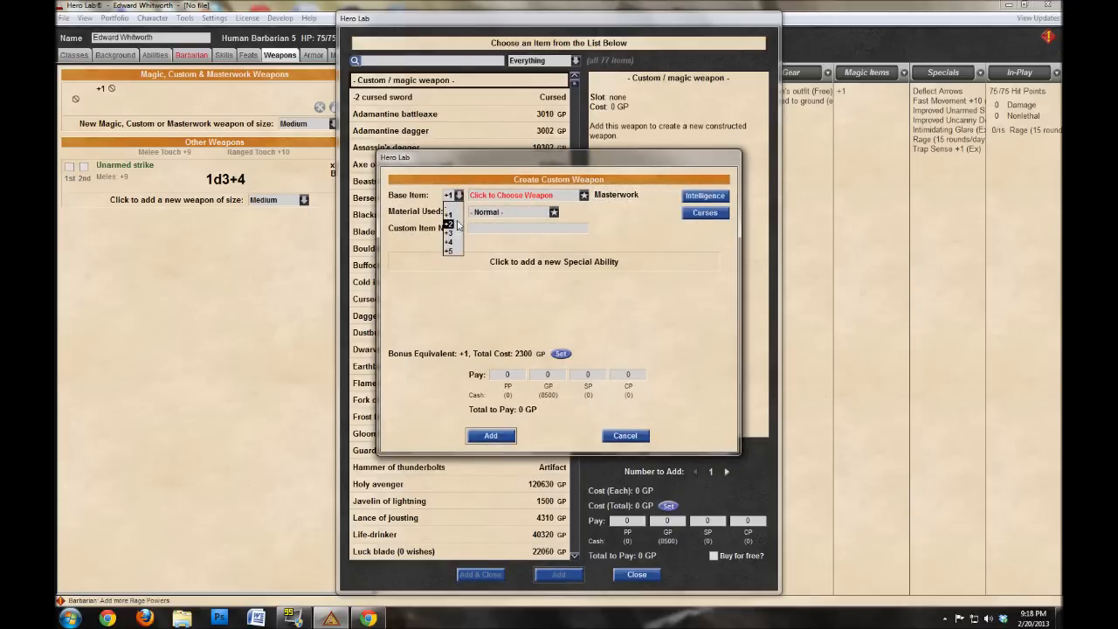
click(449, 224)
Choose Gauntlet as the custom weapon's base item and keep its material as Normal.
click(527, 199)
click(400, 200)
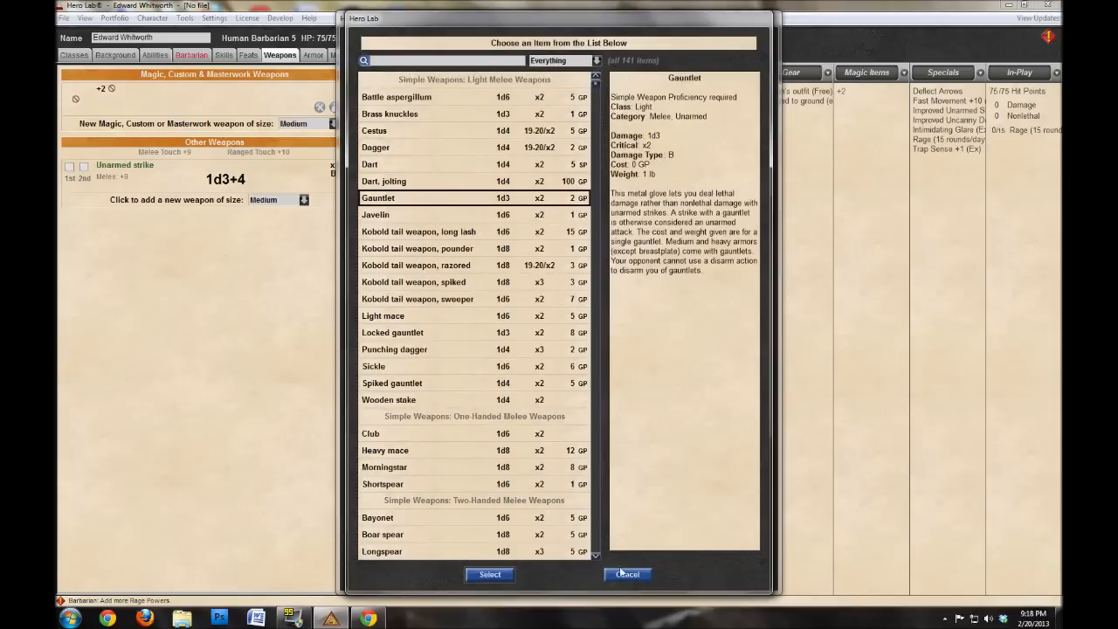
click(499, 576)
click(503, 214)
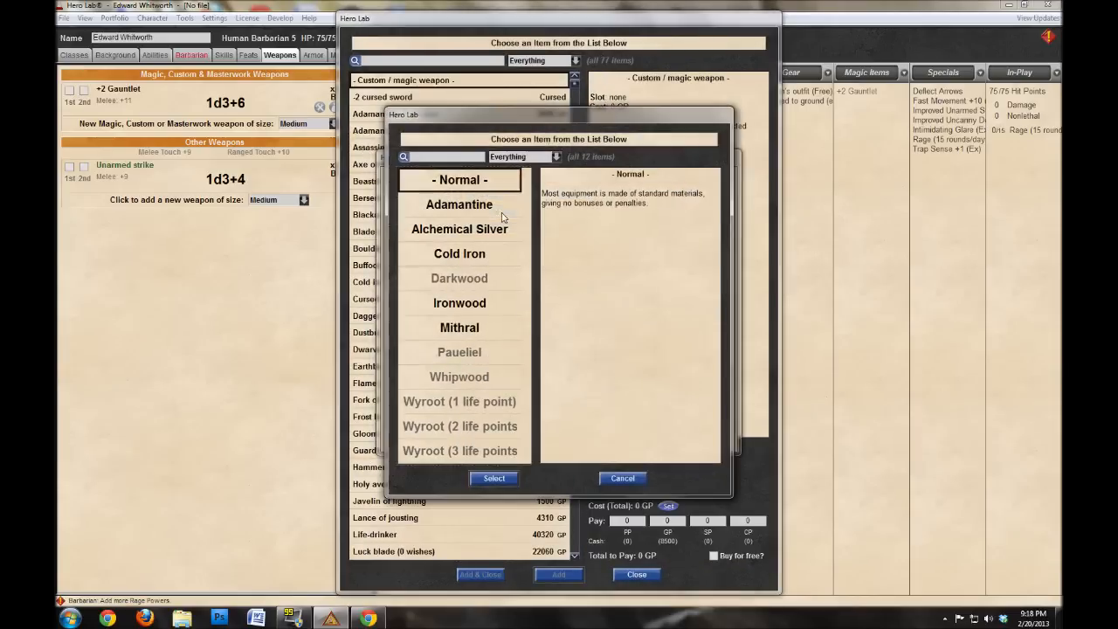
click(495, 479)
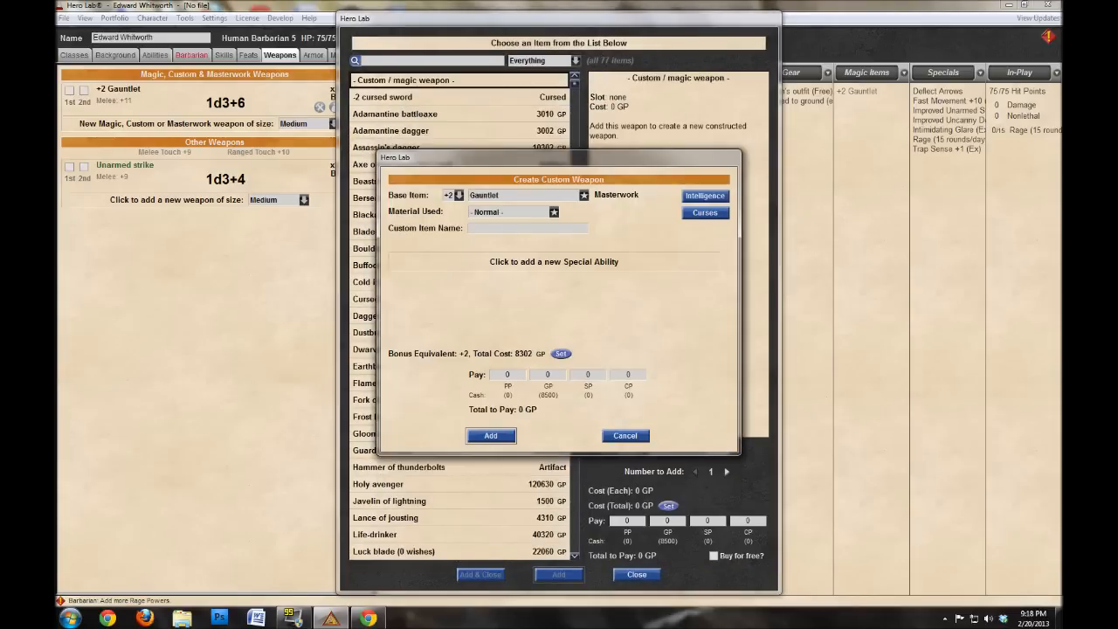
Look through the special abilities available for the custom gauntlet, discard the weapon and leave the weapon catalogue.
click(516, 261)
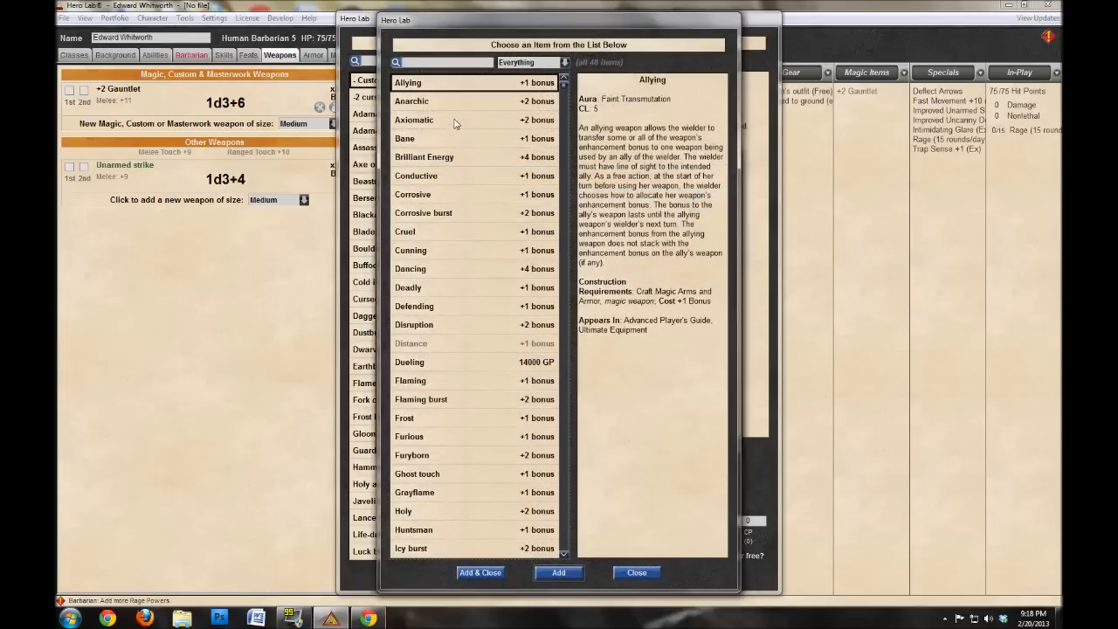
scroll(562, 141, down, 7)
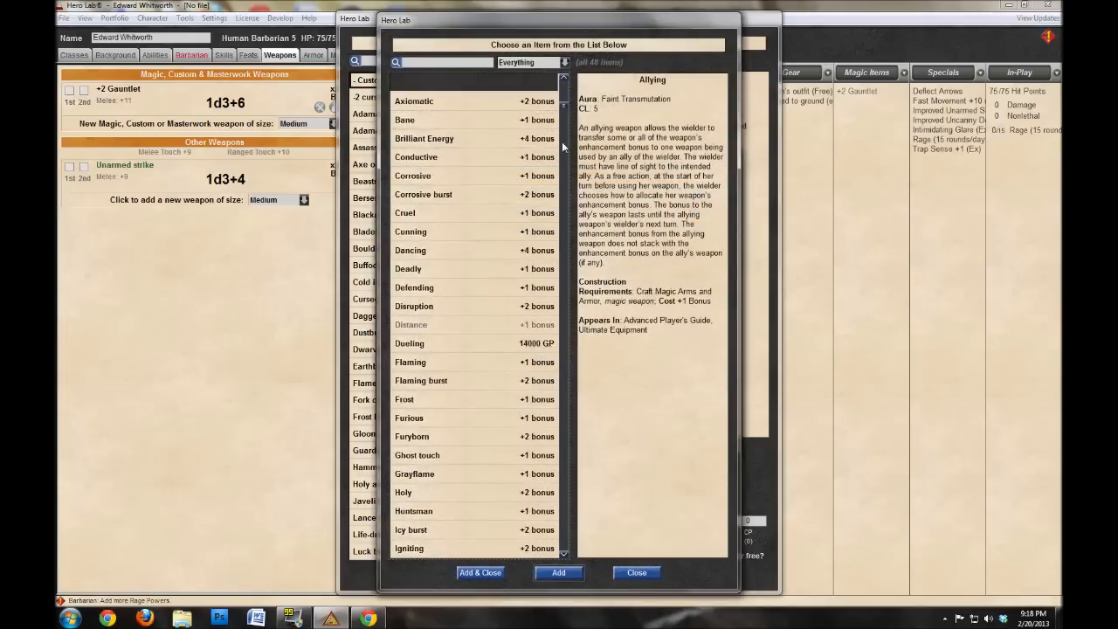
click(636, 572)
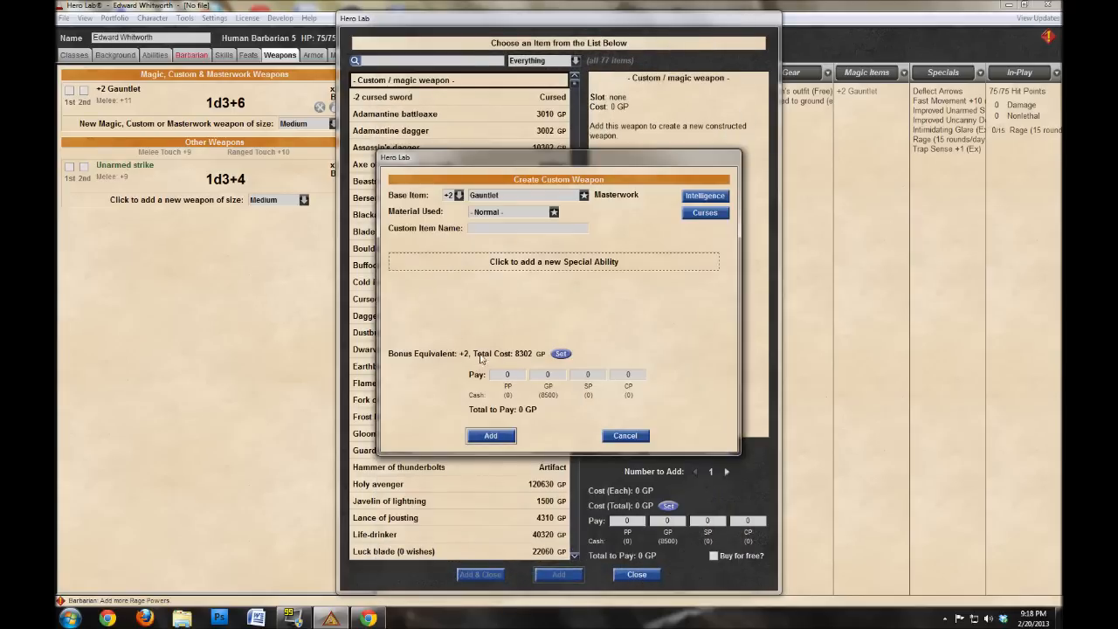
click(622, 436)
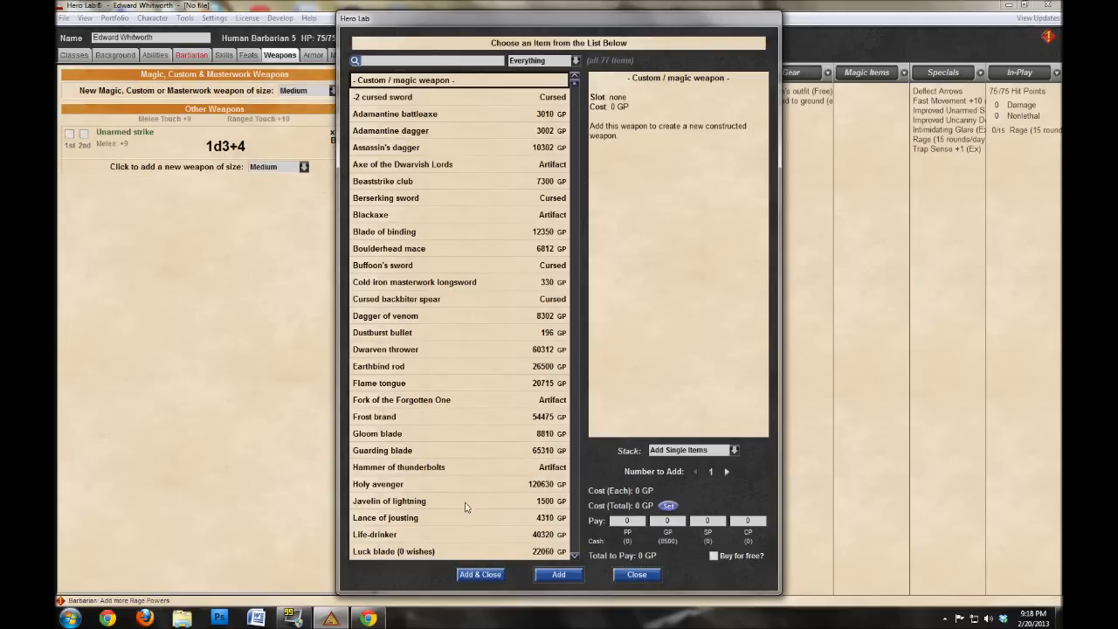
click(636, 575)
Search the magic item catalogue for "natural armor" and buy one Amulet of natural armor +2 for 8000 GP.
click(312, 56)
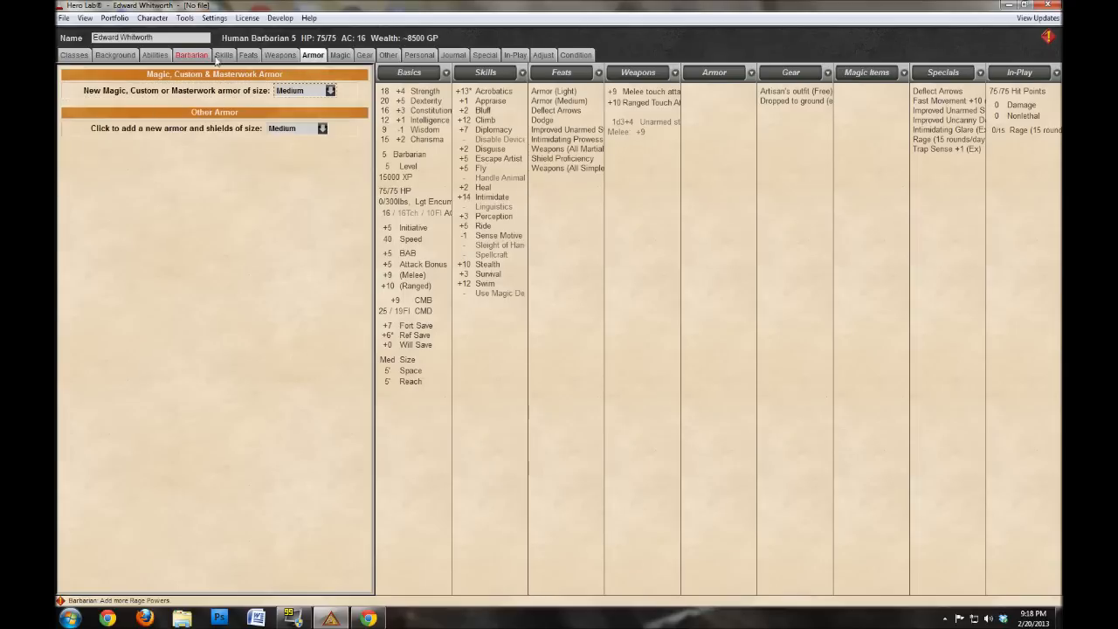
click(343, 58)
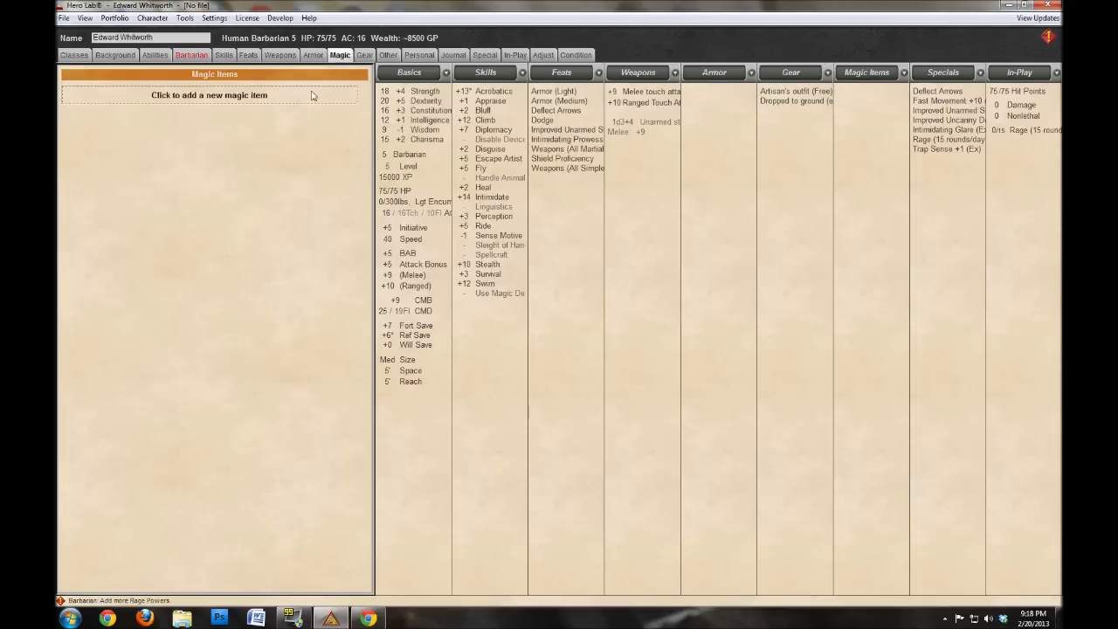
click(231, 98)
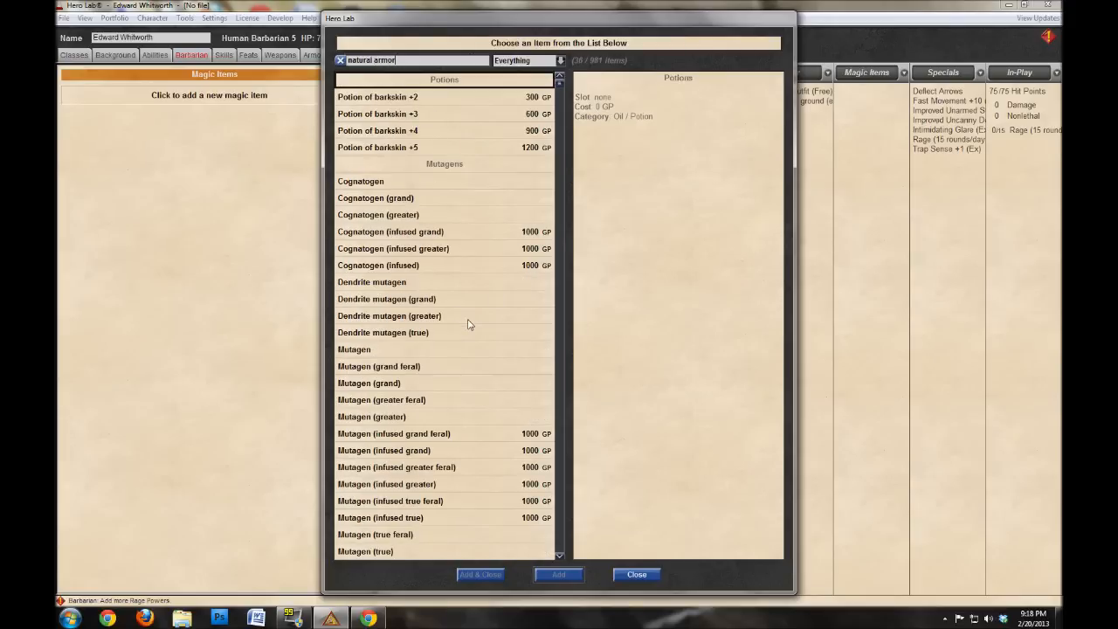
drag(559, 87, 557, 549)
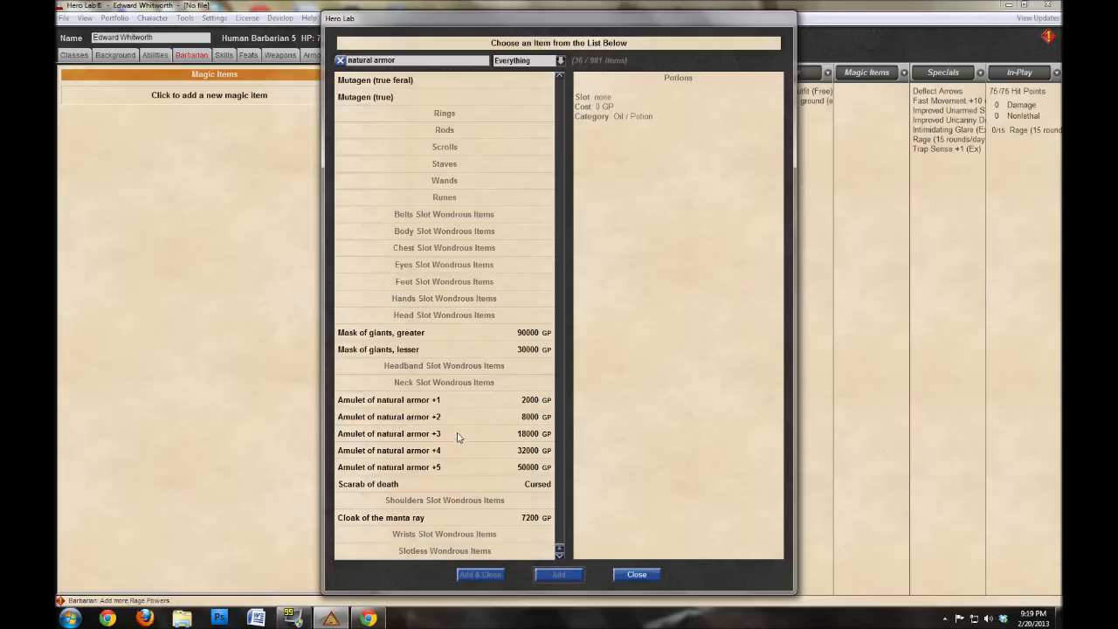
click(445, 402)
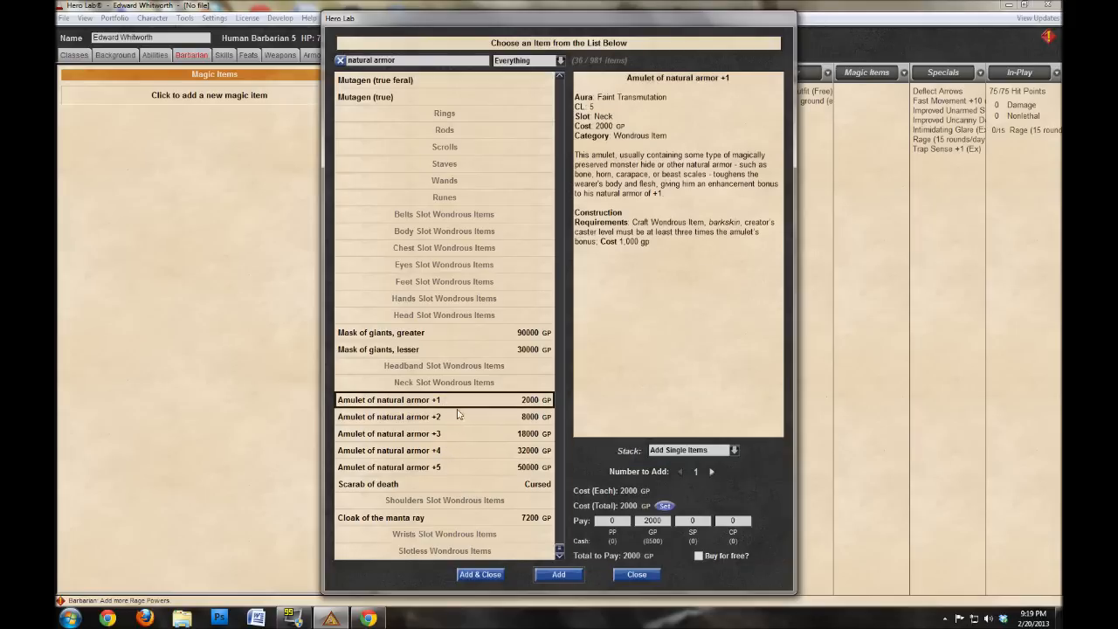
click(457, 417)
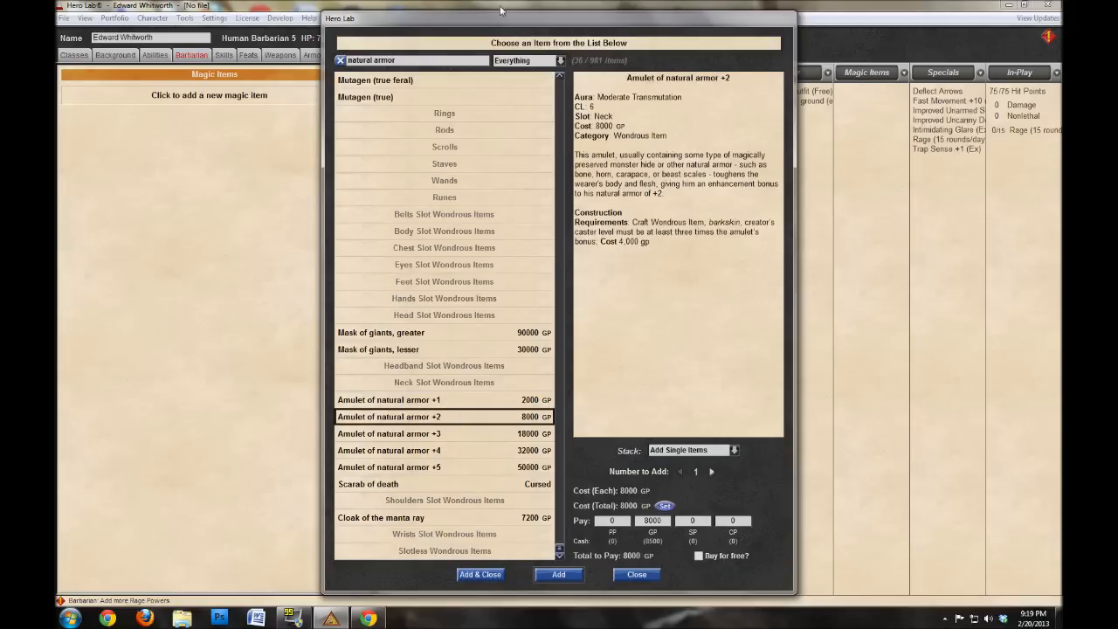
mouse_move(504, 20)
mouse_down()
mouse_move(530, 165)
mouse_move(483, 2)
mouse_move(559, 91)
mouse_move(517, 20)
mouse_up()
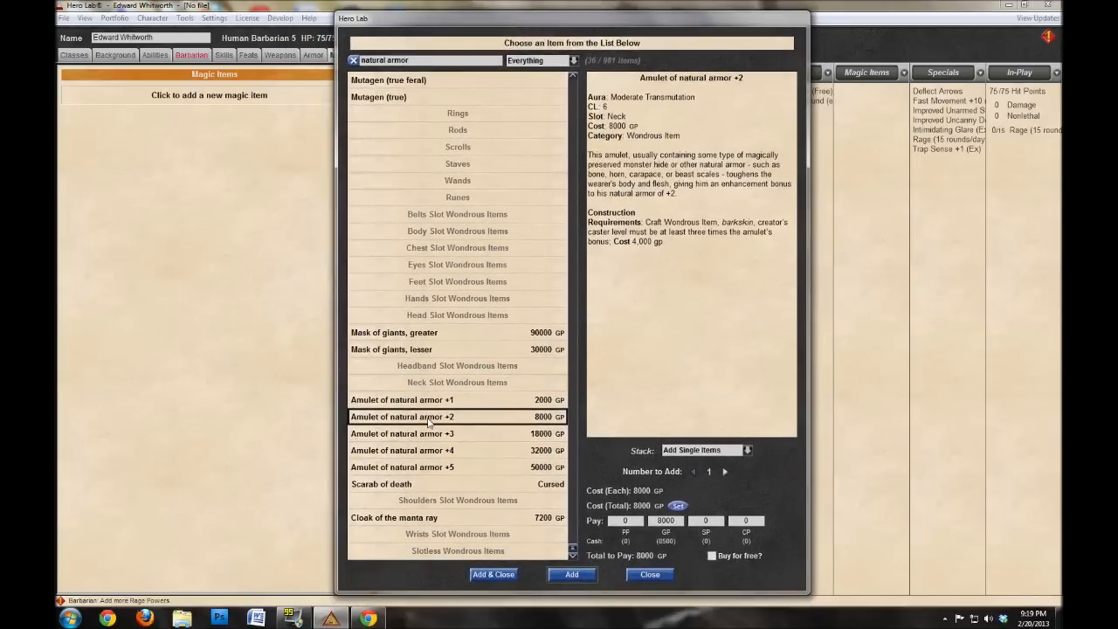
click(573, 576)
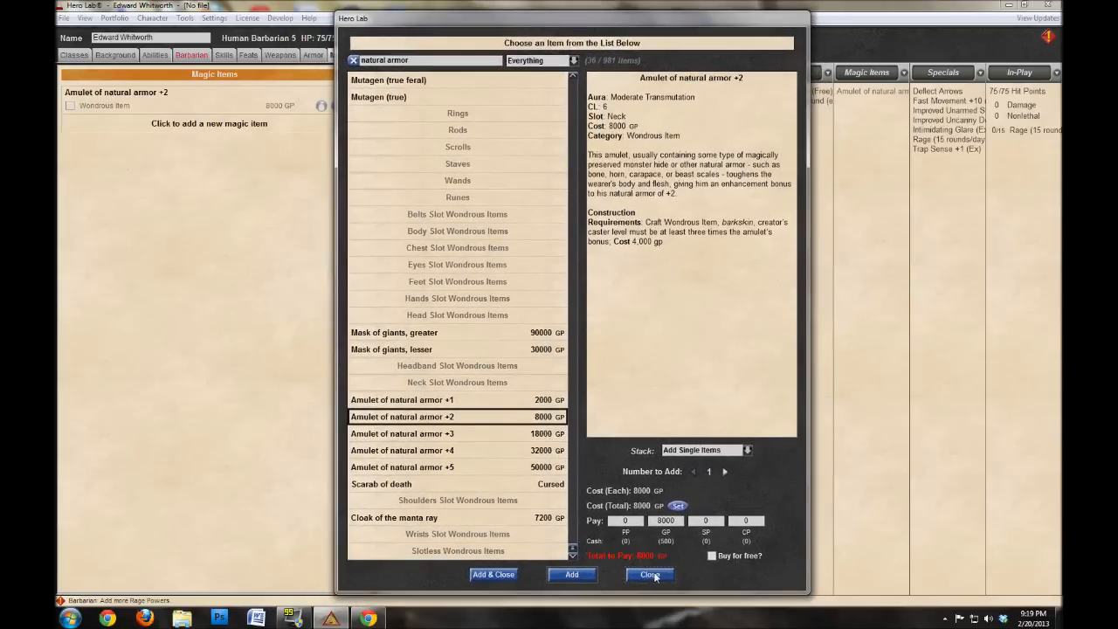
click(649, 575)
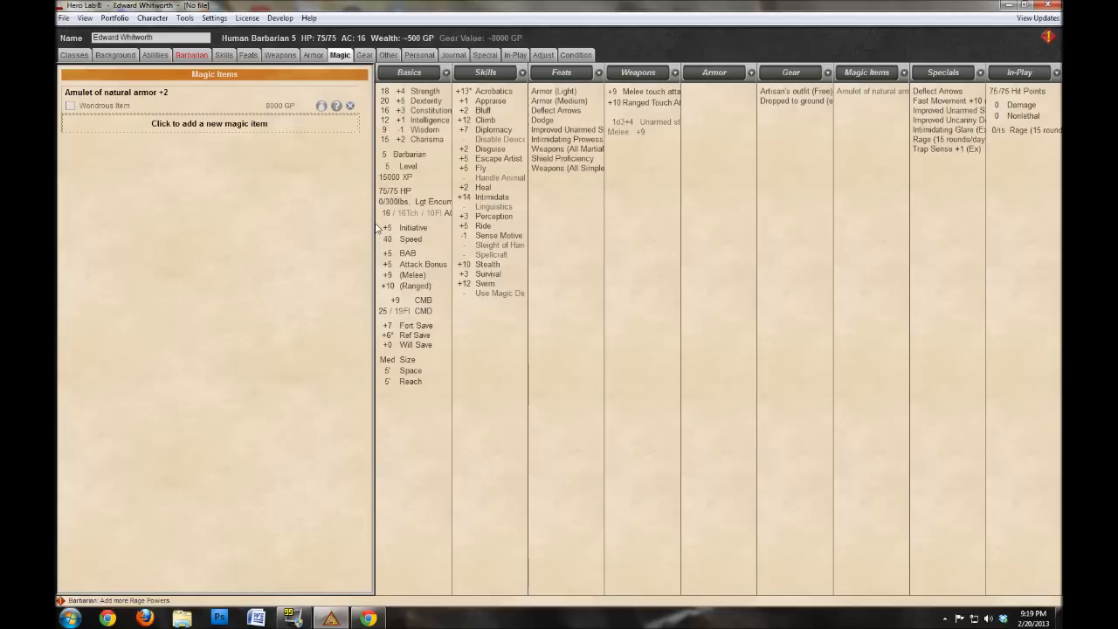
Delete the Amulet of natural armor +2 from the magic items, selling it for 0 GP.
click(349, 106)
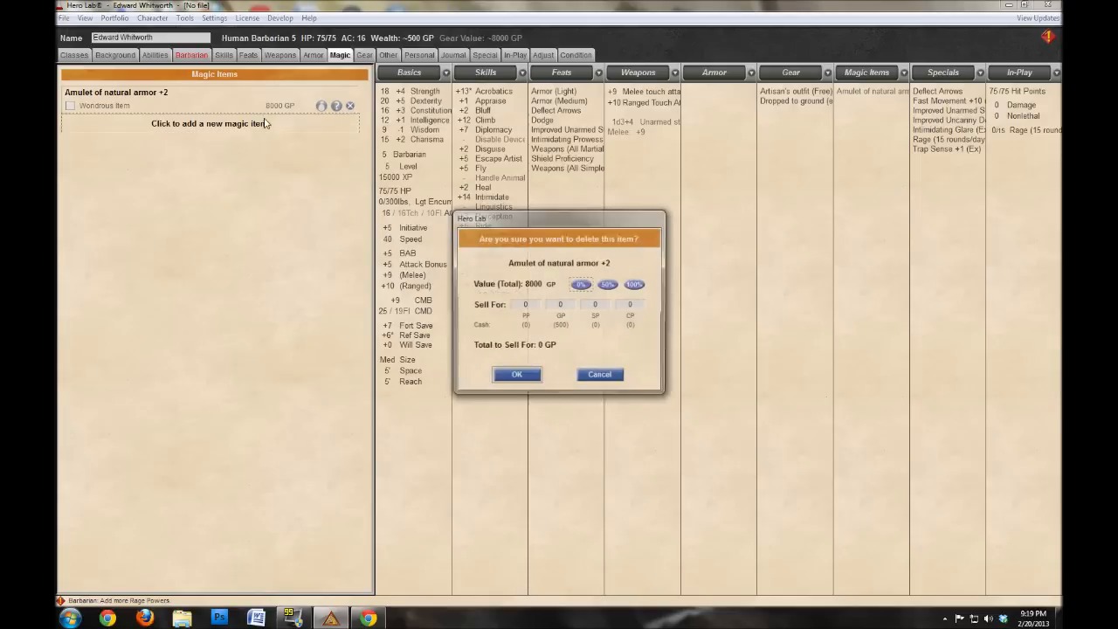
click(519, 376)
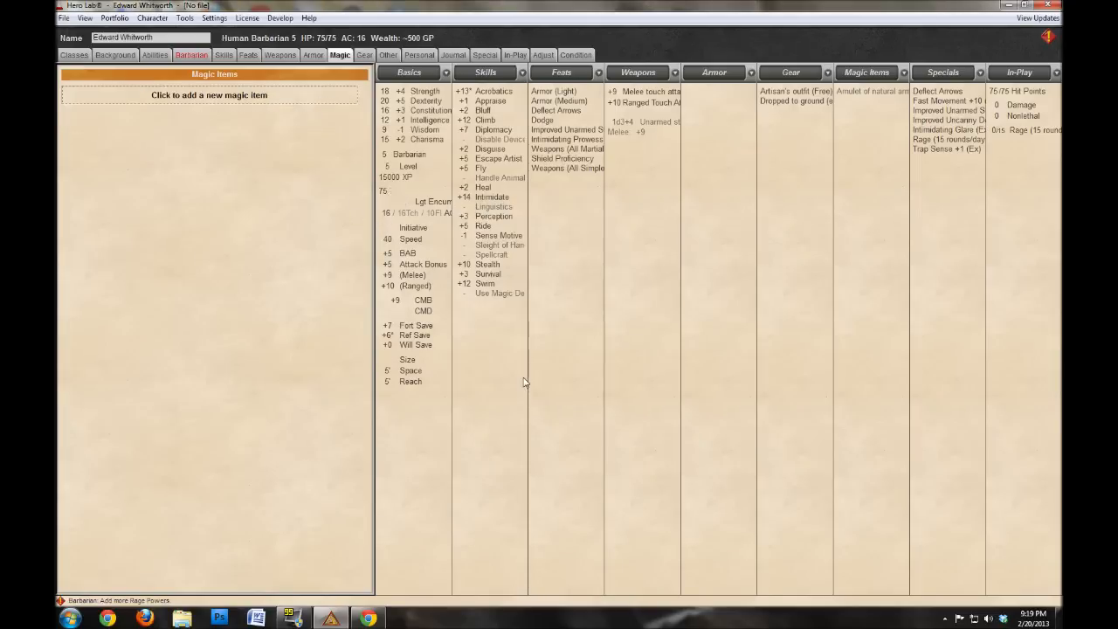
click(184, 99)
click(636, 575)
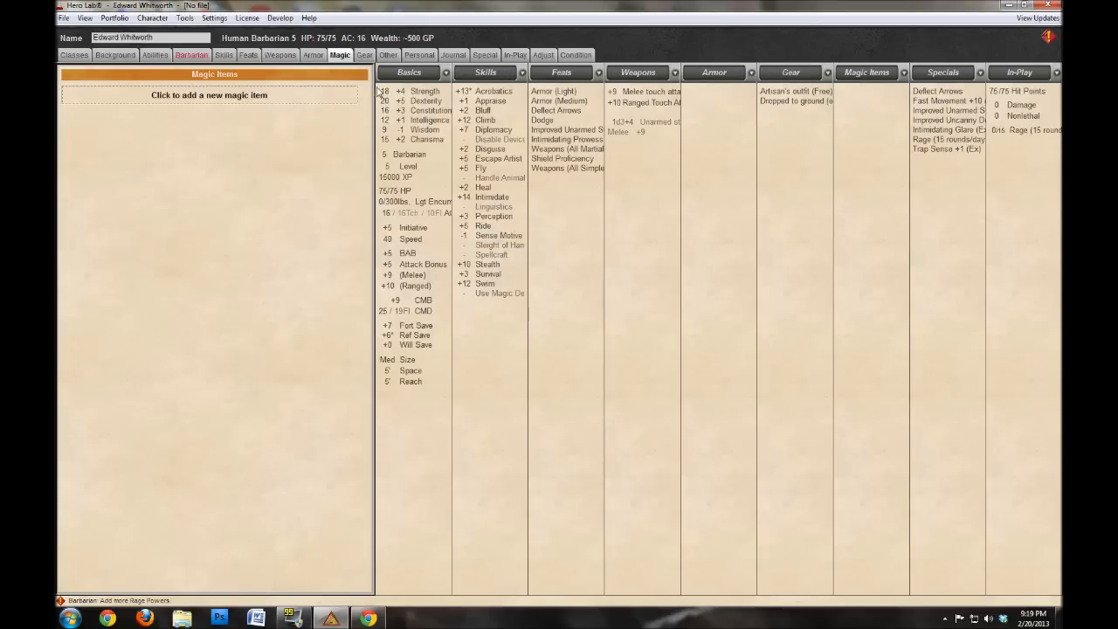
Search for "amulet of natural armor", add the Amulet of natural armor +2 for free and equip it.
click(230, 97)
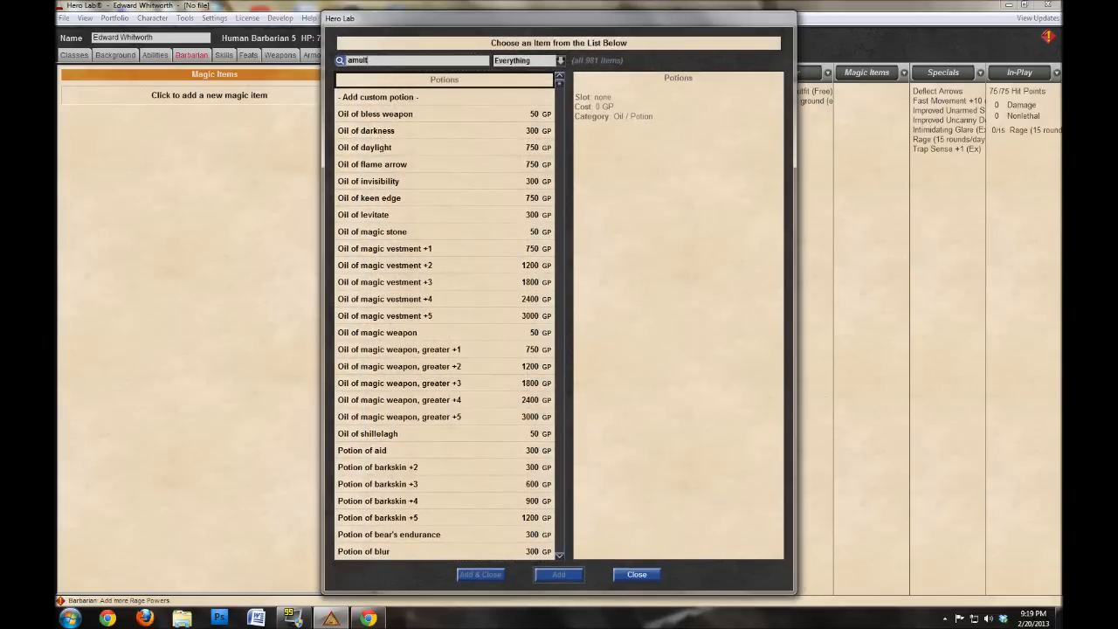
key(BackSpace)
key(BackSpace)
text(et of natu)
click(422, 384)
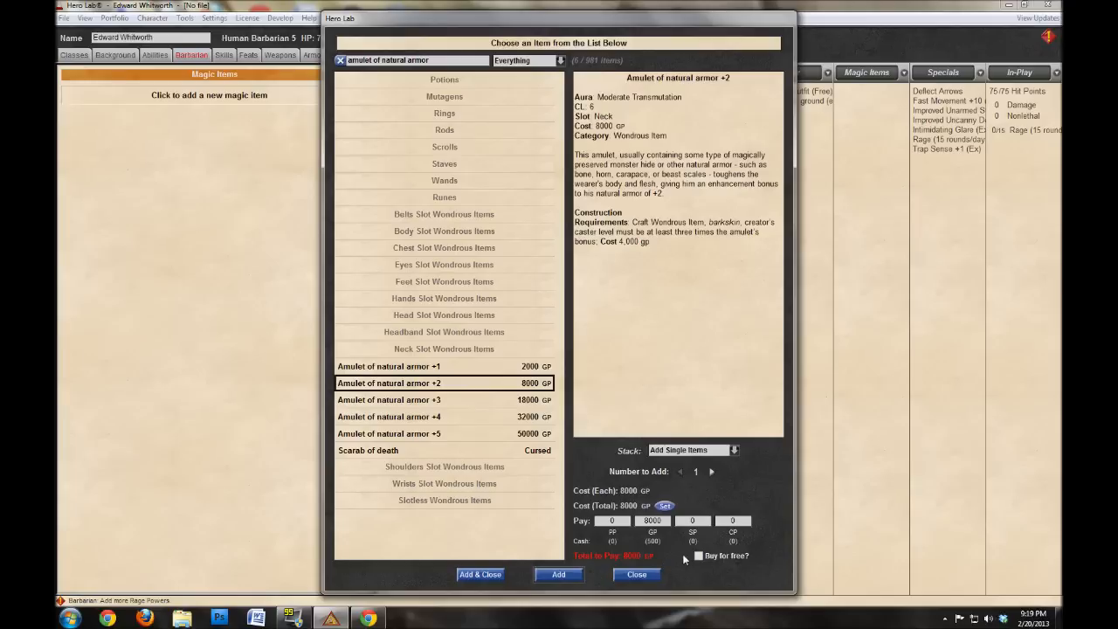
click(698, 557)
click(559, 577)
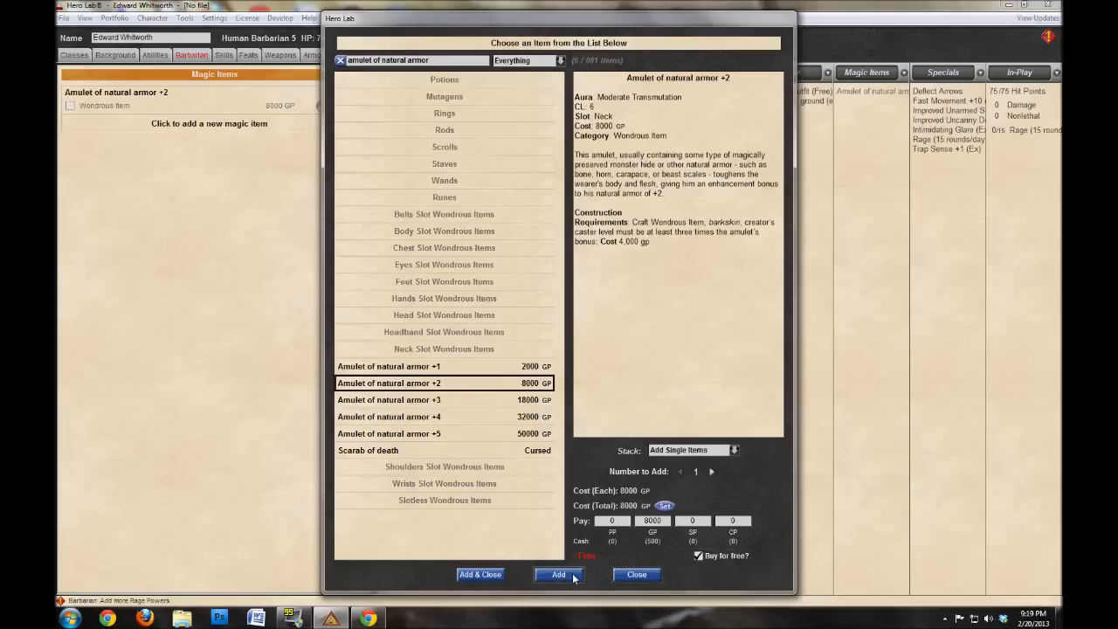
click(636, 575)
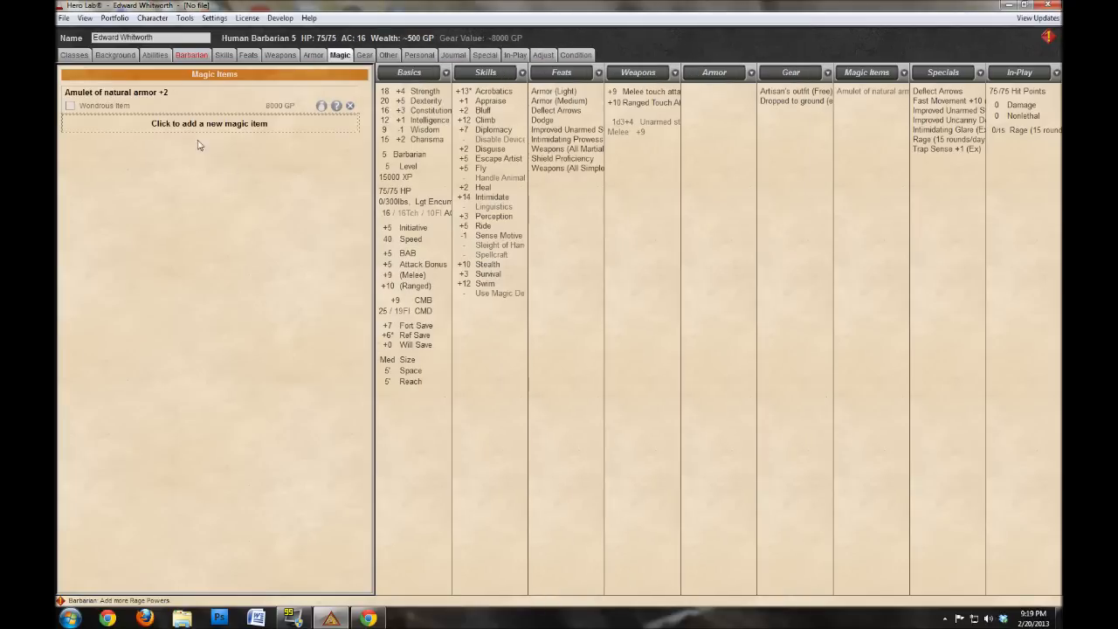
click(70, 105)
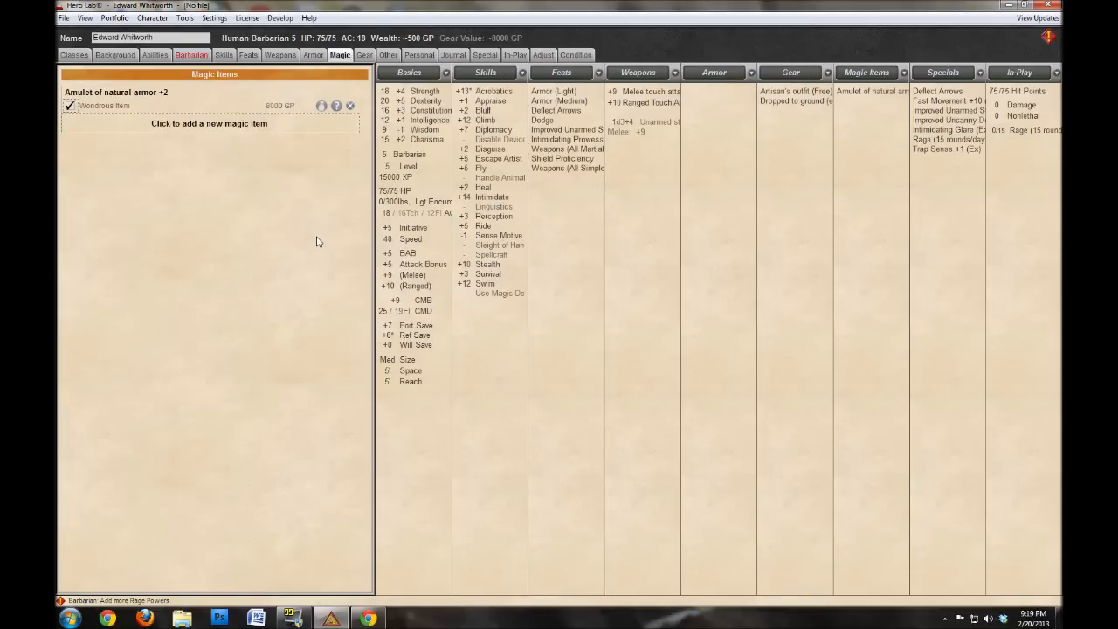
Browse the catalogue of medium adventuring gear and close it without adding anything.
click(363, 55)
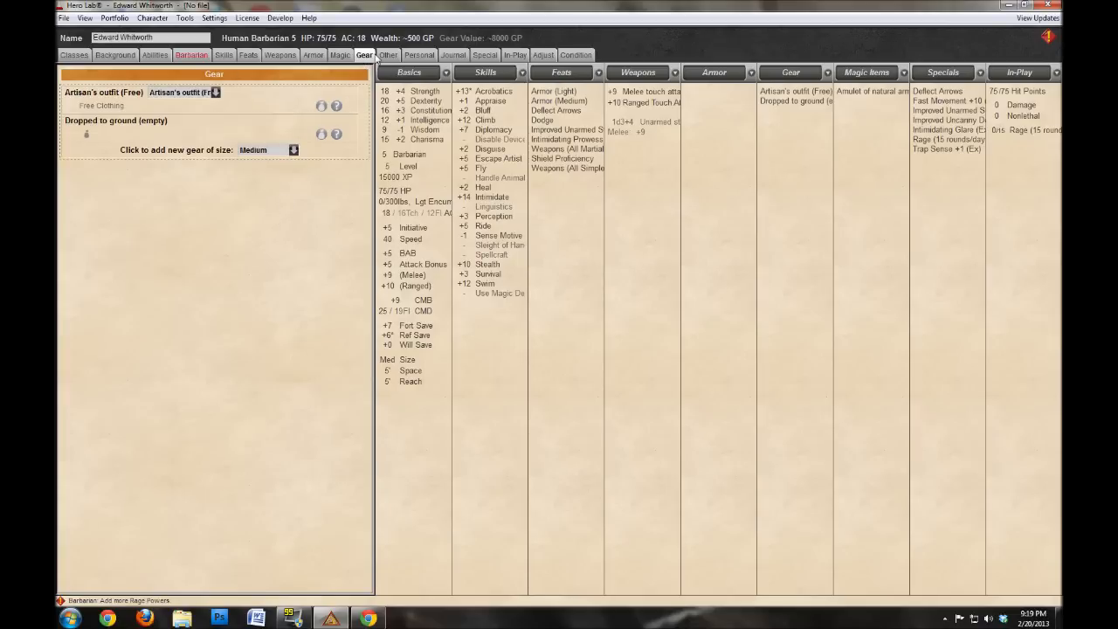
click(224, 150)
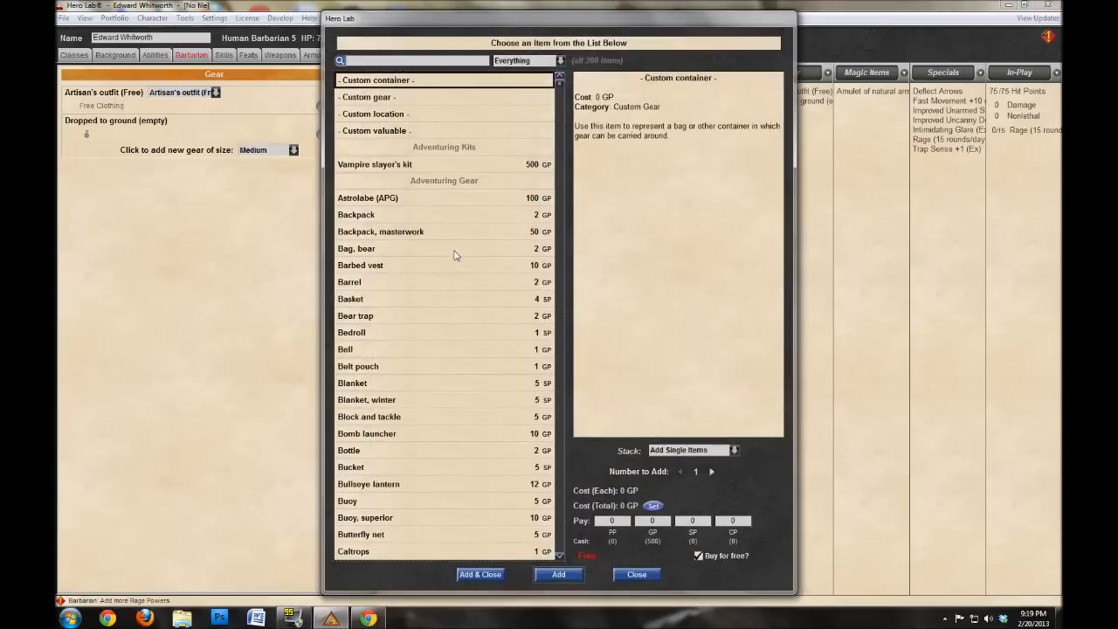
scroll(507, 463, down, 3)
scroll(549, 504, down, 2)
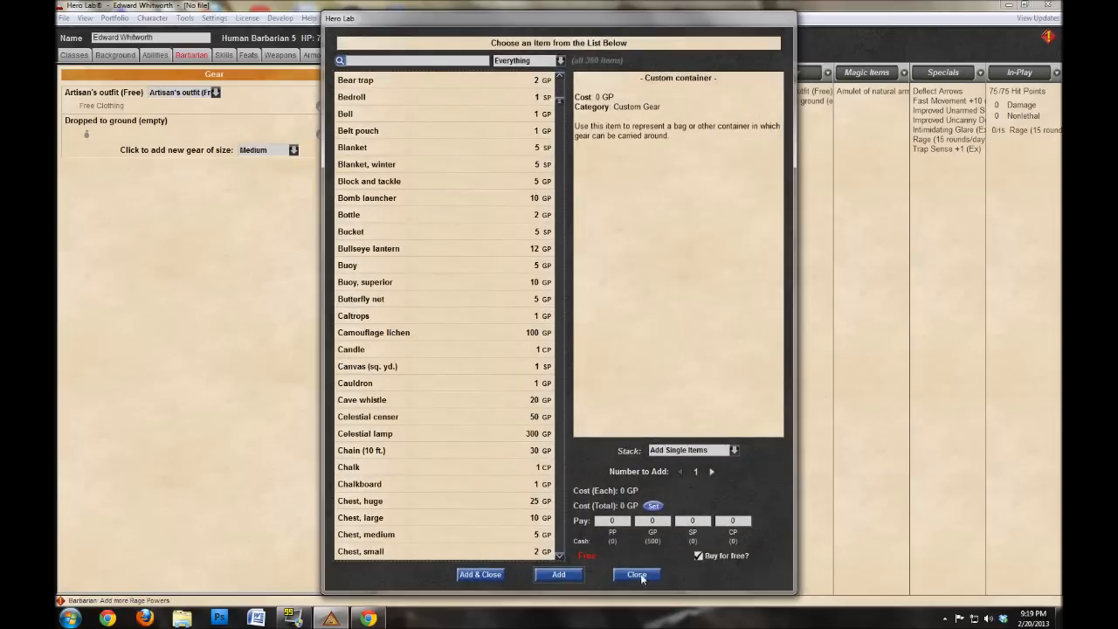
click(642, 579)
Browse the catalogue of mounts and hirelings and close it without adding anything.
click(388, 56)
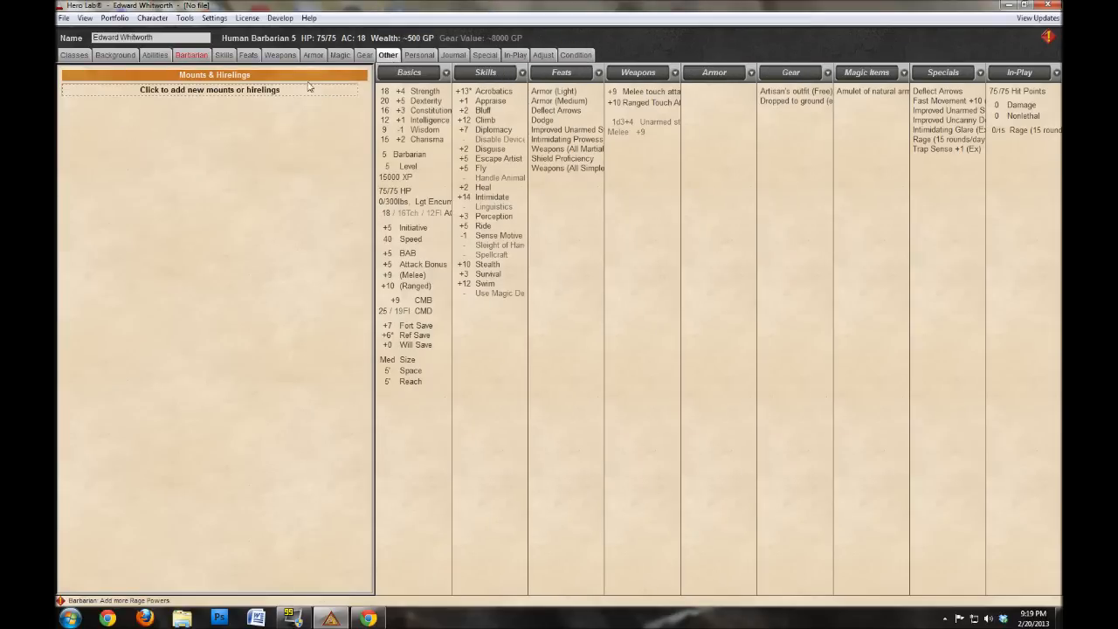
click(279, 93)
scroll(463, 359, down, 2)
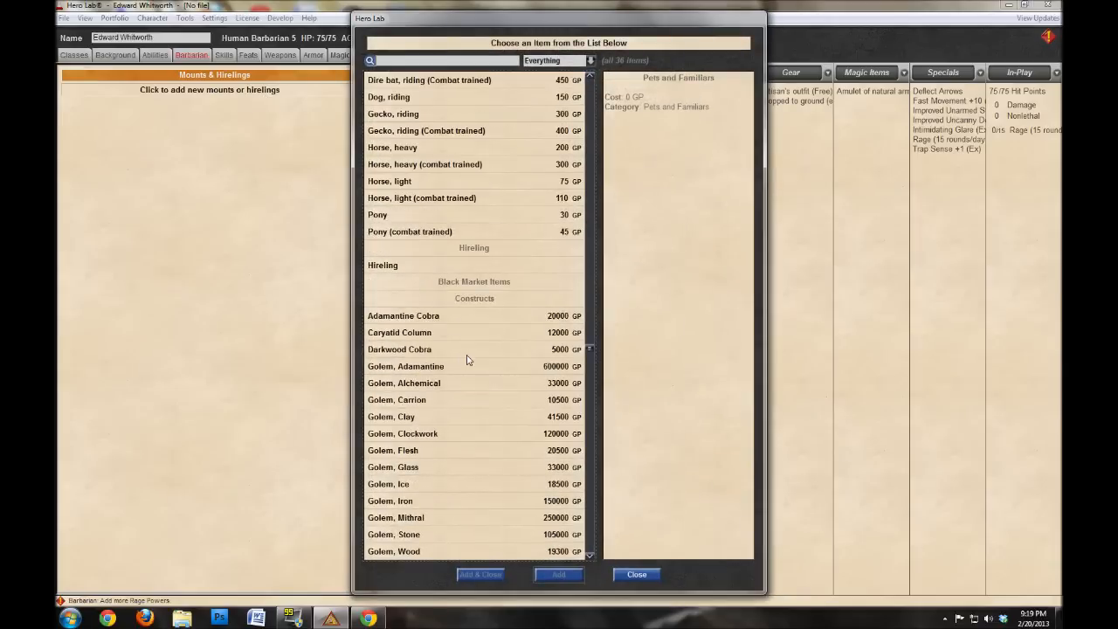
scroll(525, 436, up, 2)
scroll(583, 507, down, 1)
click(637, 575)
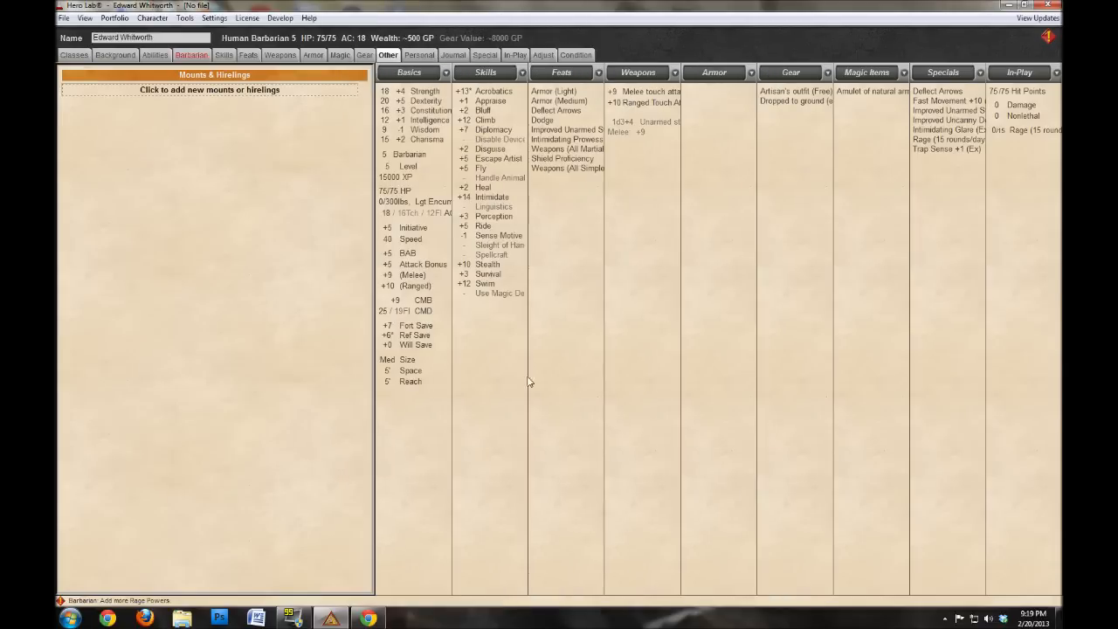
Set the character's gender to Male and the age to 32 in the background information.
click(418, 58)
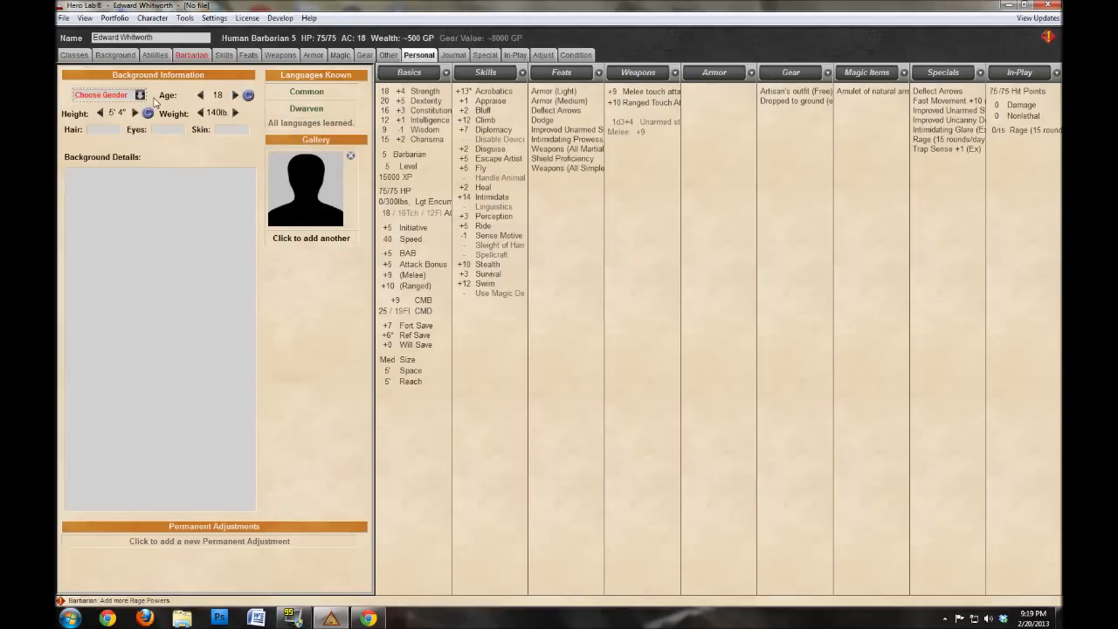
click(138, 95)
click(113, 104)
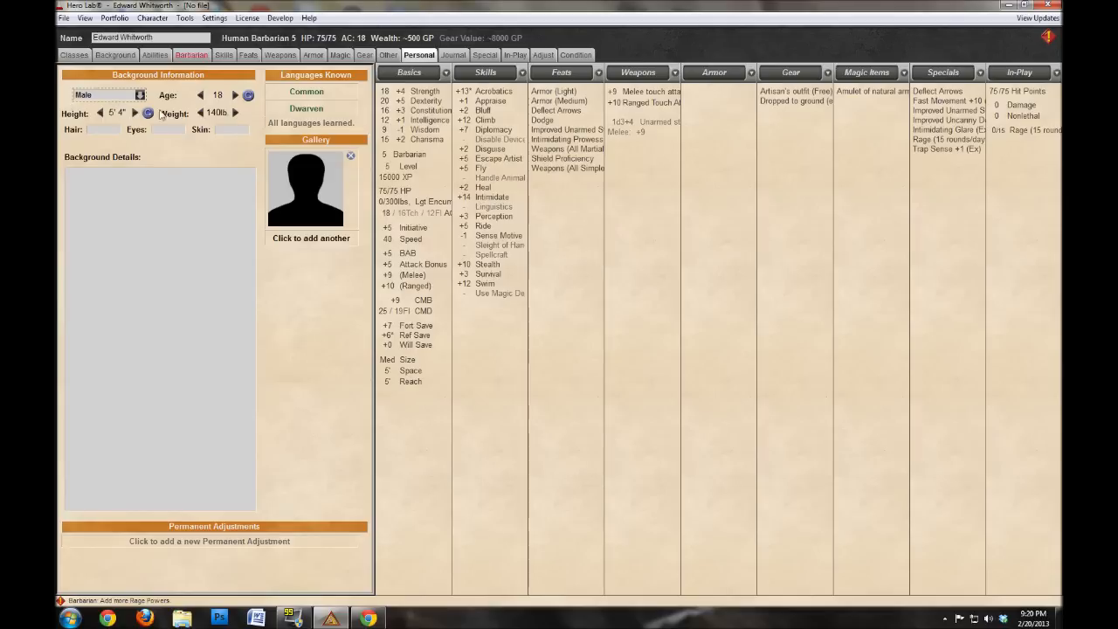
double_click(235, 95)
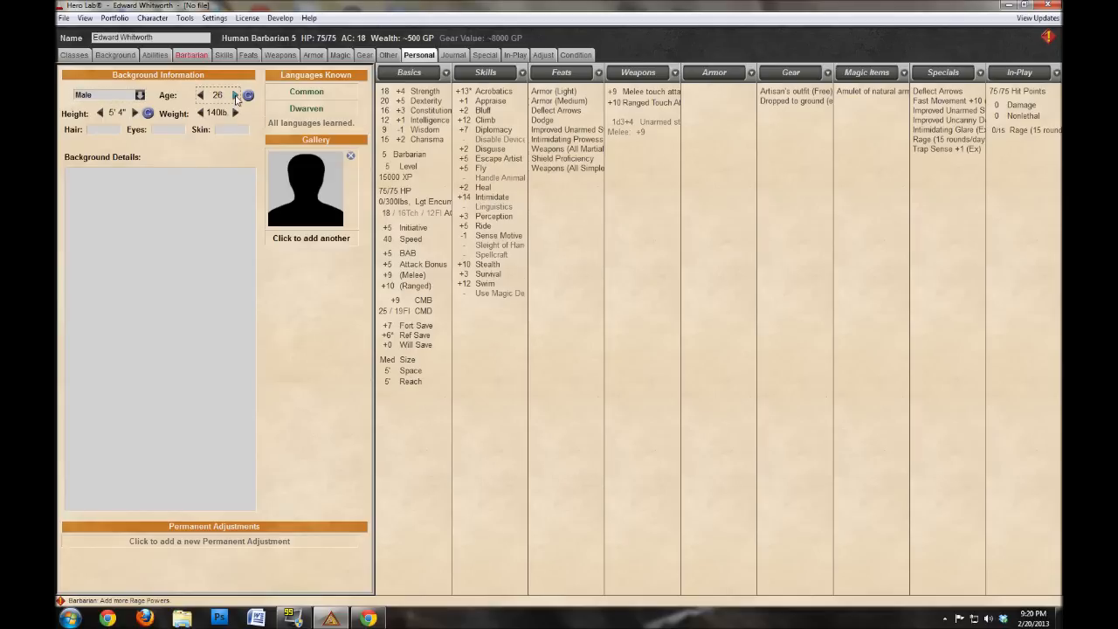
click(235, 95)
Increase the character's height and set the weight to 300 lb.
click(135, 112)
click(135, 112)
click(135, 113)
click(234, 113)
click(236, 114)
click(236, 114)
click(224, 116)
text(300)
key(Return)
Enter Black as the character's hair colour and Green as the eye colour.
click(107, 130)
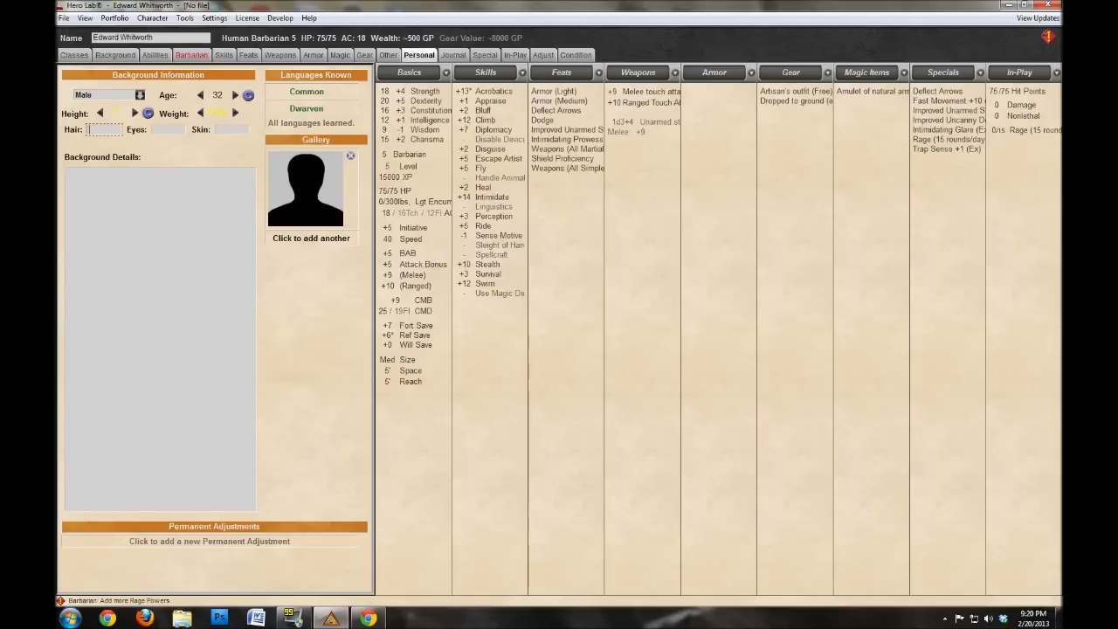
text(Black)
key(Tab)
text(Green)
Replace the placeholder portrait in the gallery with edward.jpg from the Documents library.
click(306, 188)
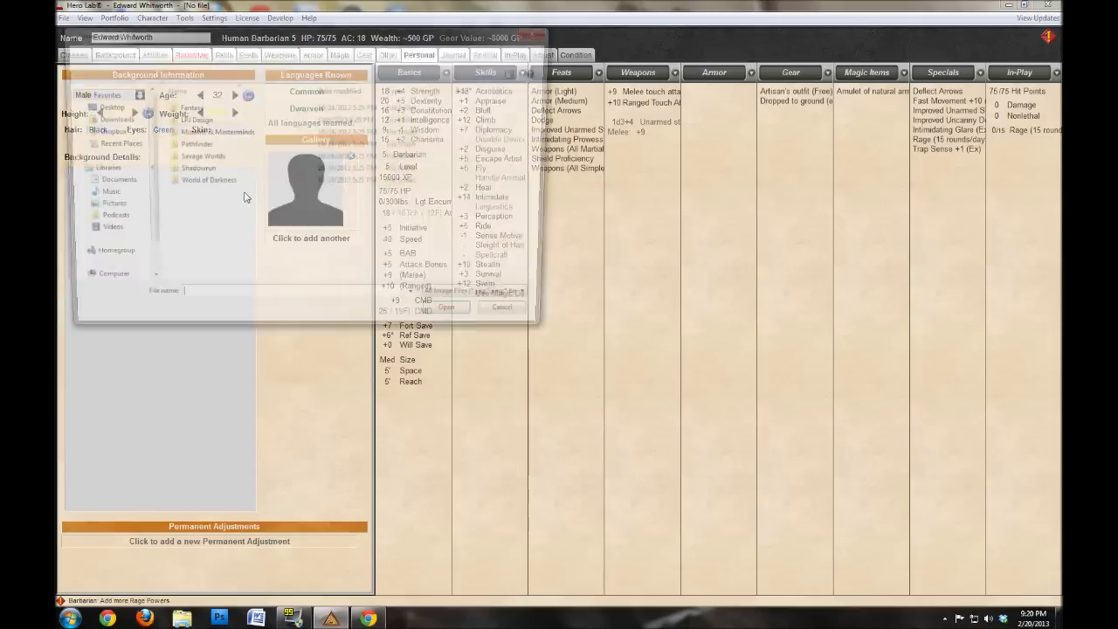
click(112, 183)
click(325, 138)
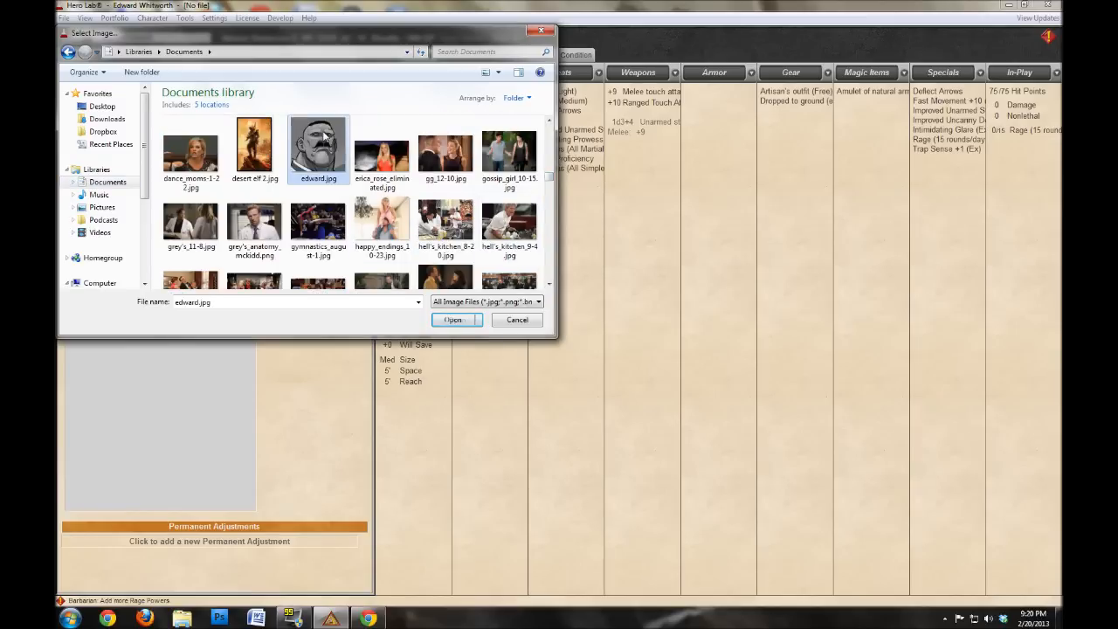
click(456, 319)
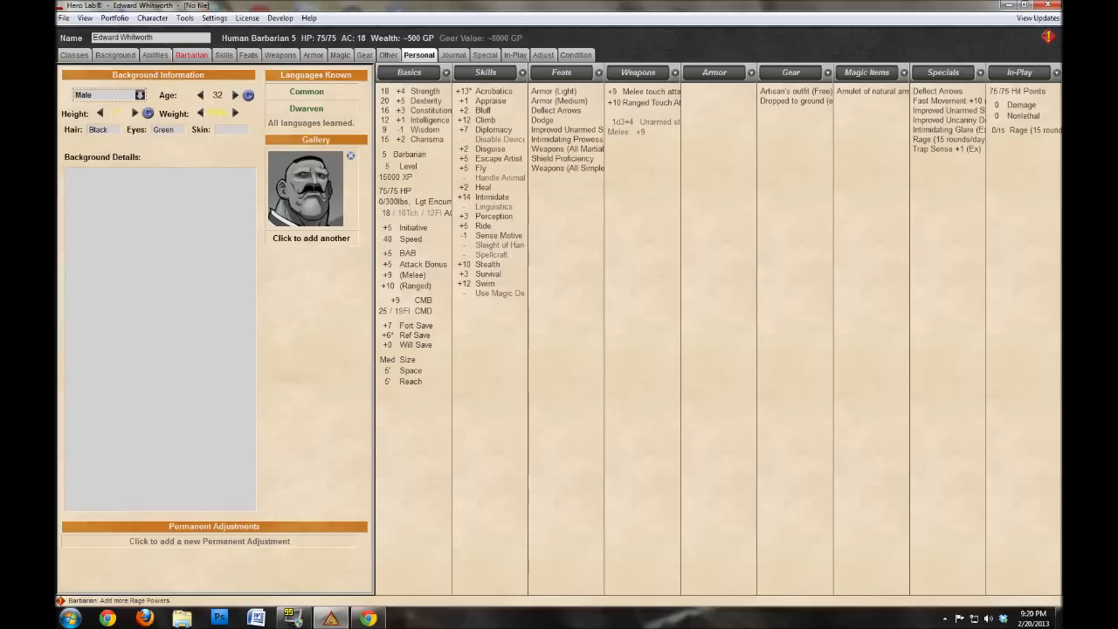
Add a blank entry to the Adventurer's Journal and delete the surplus second entry.
click(454, 55)
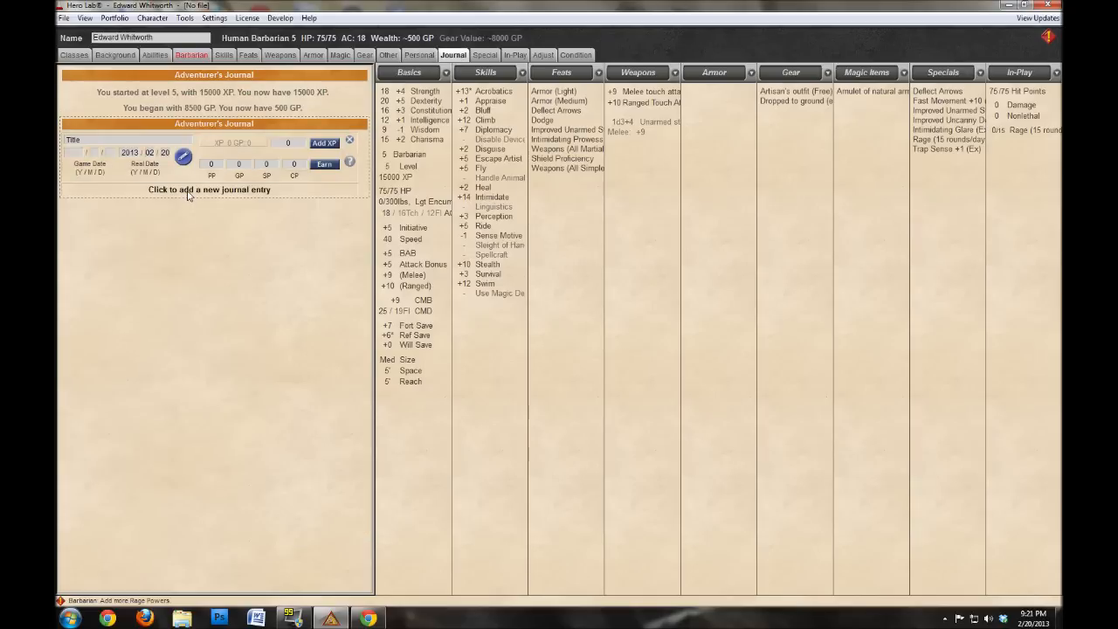
click(187, 191)
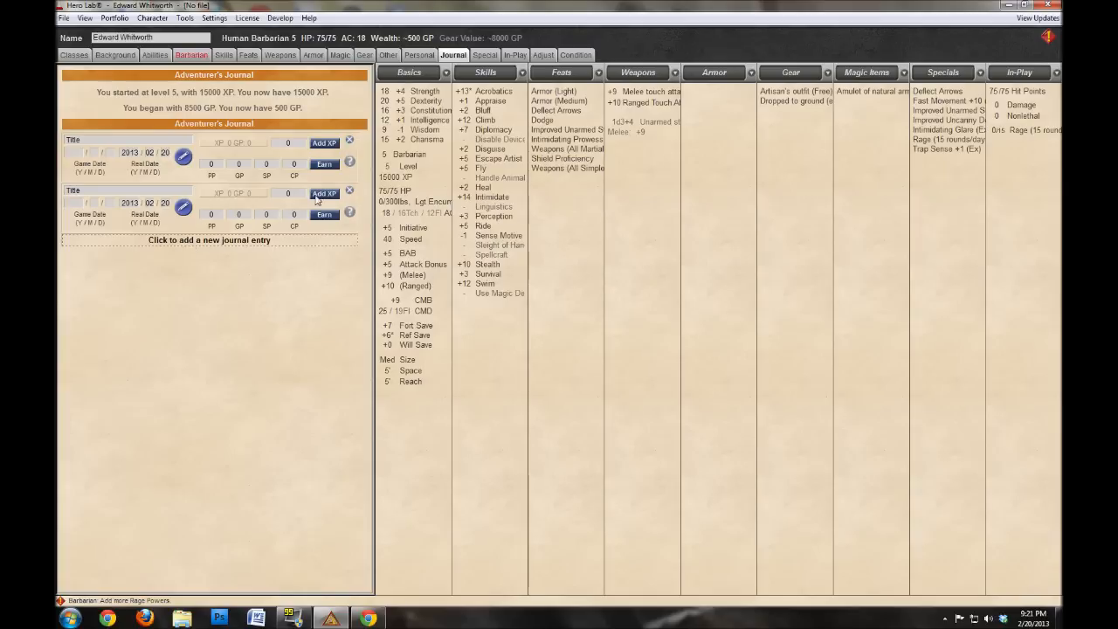
click(349, 191)
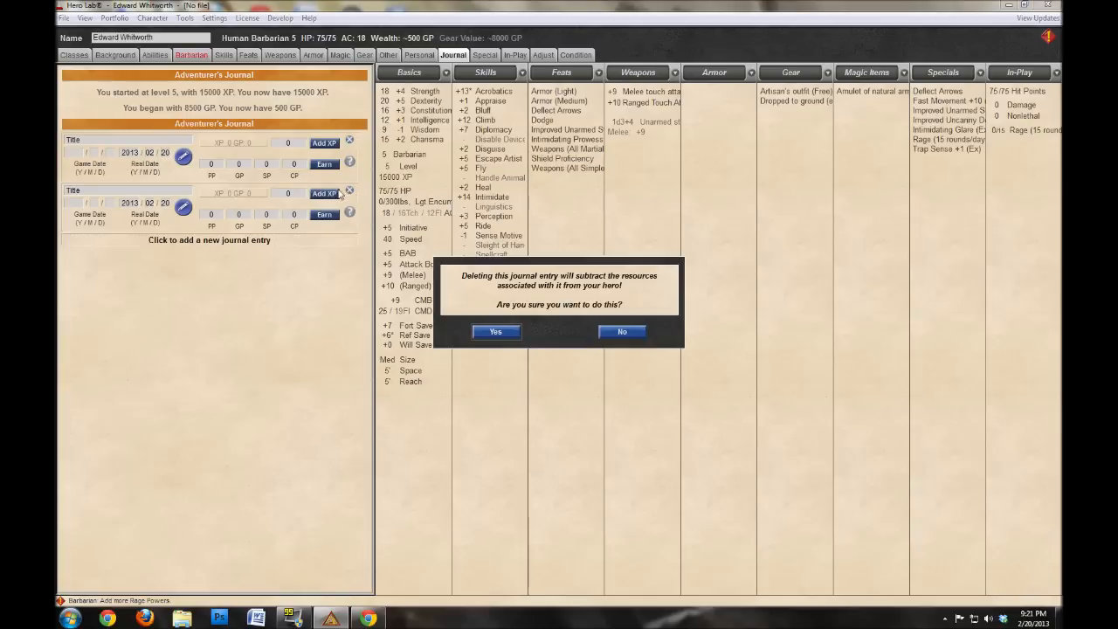
click(495, 332)
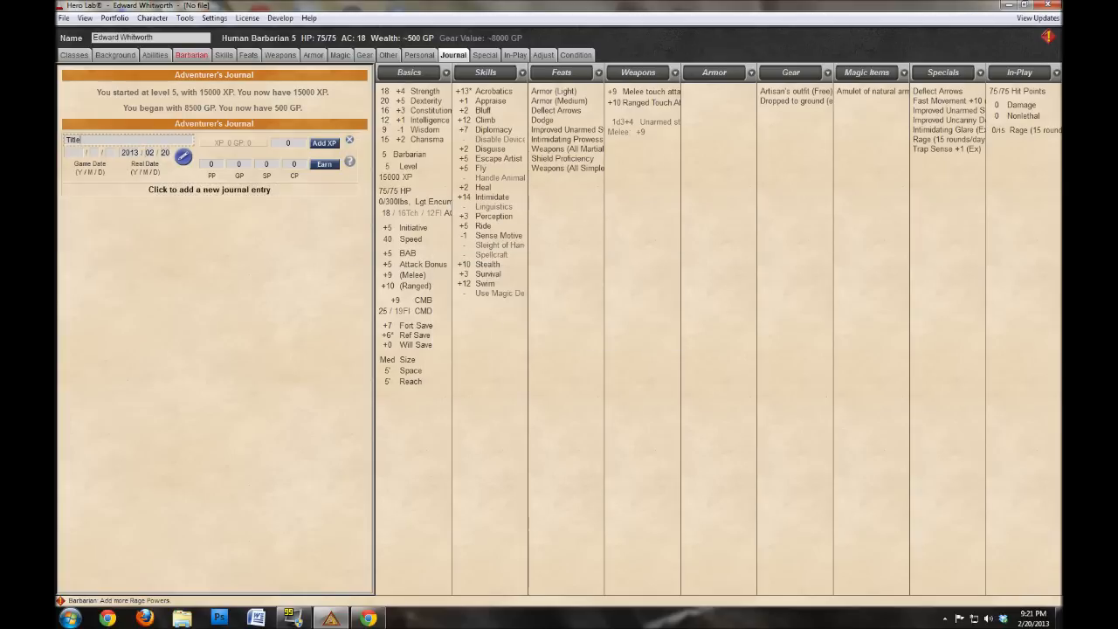
Look through the journal entry's title, date, XP and coin fields and the list of special abilities.
double_click(74, 140)
double_click(74, 140)
key(Tab)
key(Tab)
key(Tab)
key(Tab)
key(Tab)
click(488, 57)
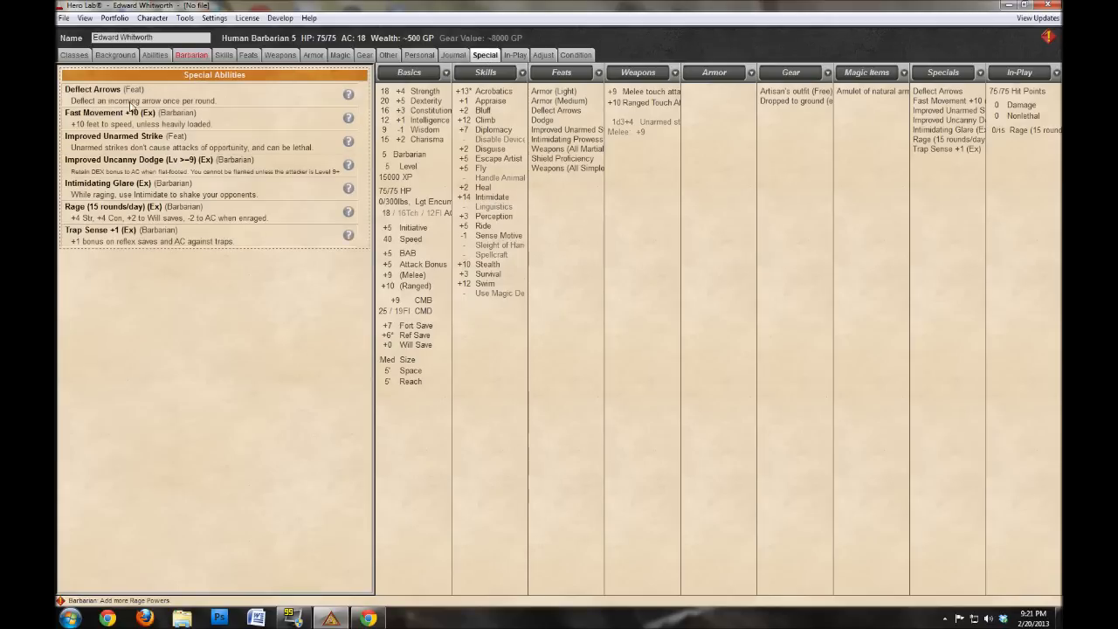
Mark one round of Rage as used in the in-play tracked resources and restore it.
click(513, 56)
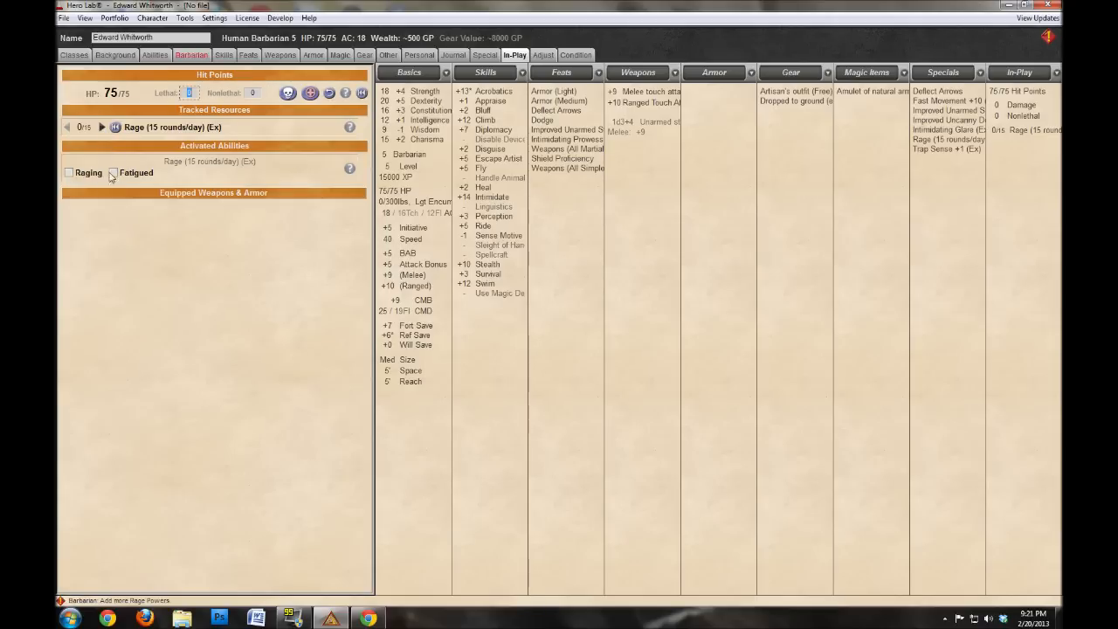
click(102, 127)
click(67, 128)
click(67, 127)
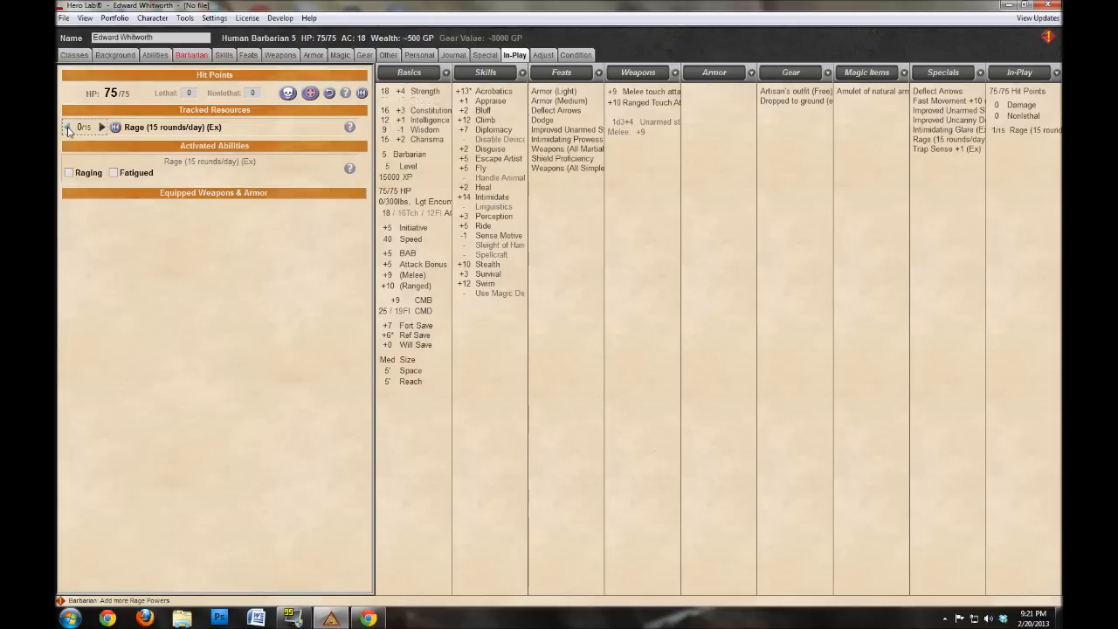
click(67, 128)
Switch the Raging ability on and off to compare its effect on the character's statistics.
click(69, 173)
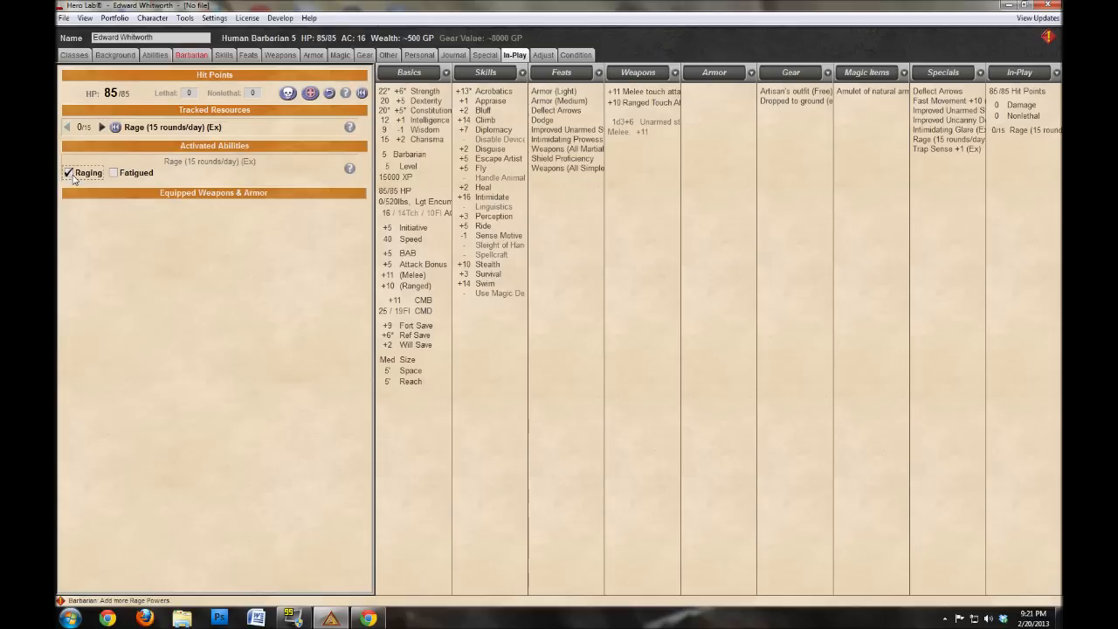
click(71, 175)
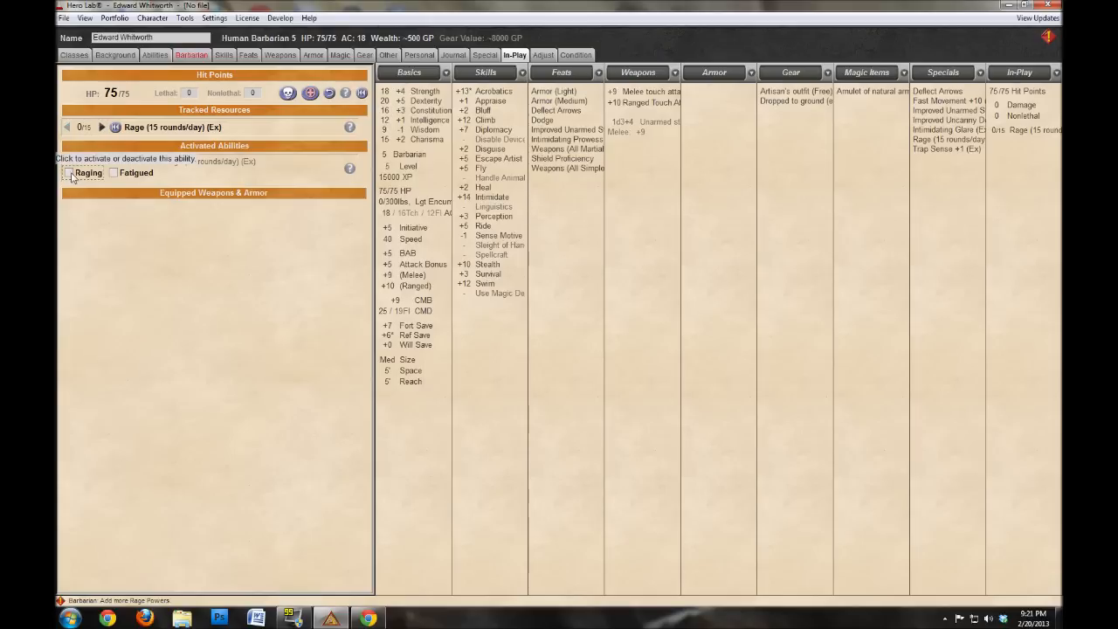
click(70, 173)
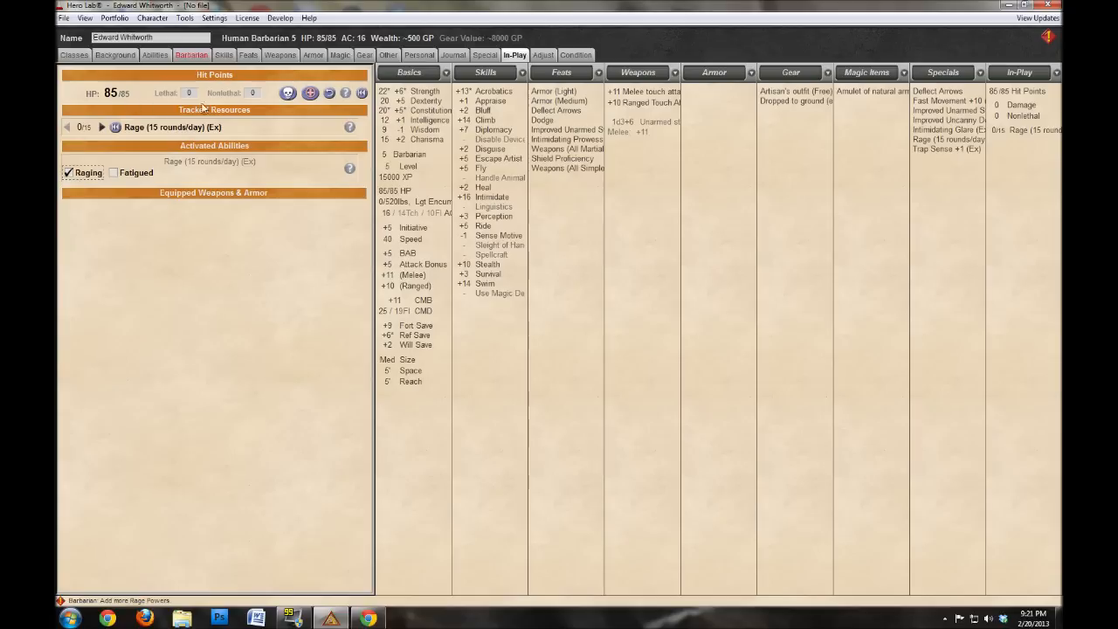
click(69, 174)
click(69, 174)
click(69, 174)
Switch the Fatigued state of the Rage ability on and off to check its effect on the statistics.
click(114, 175)
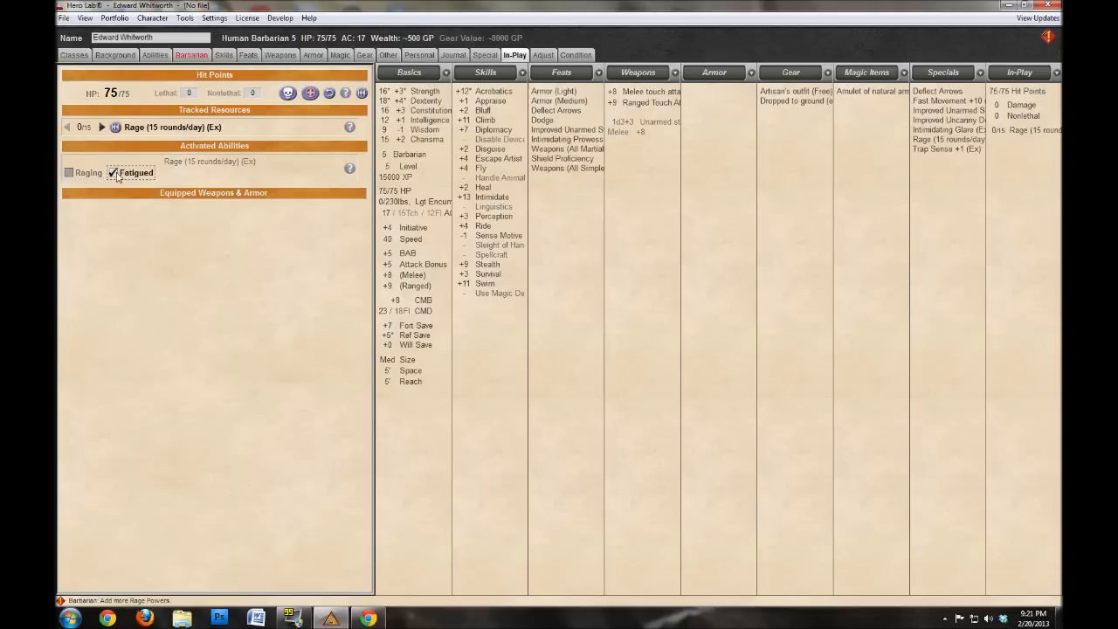
click(116, 177)
click(115, 174)
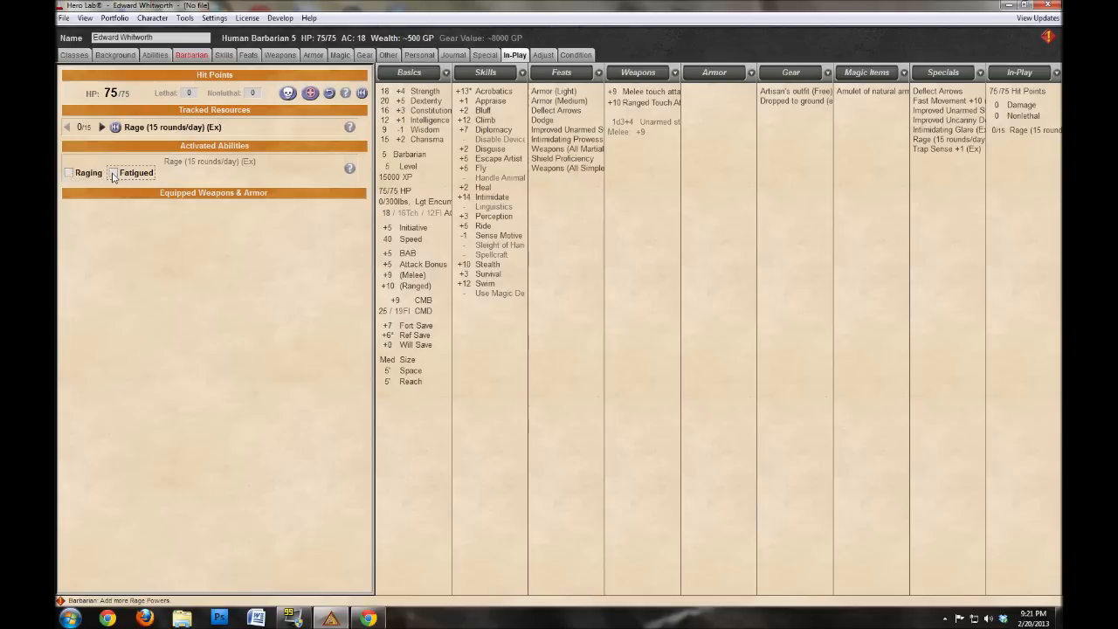
click(114, 174)
Add Ant Haul to the character as a spell adjustment.
click(542, 55)
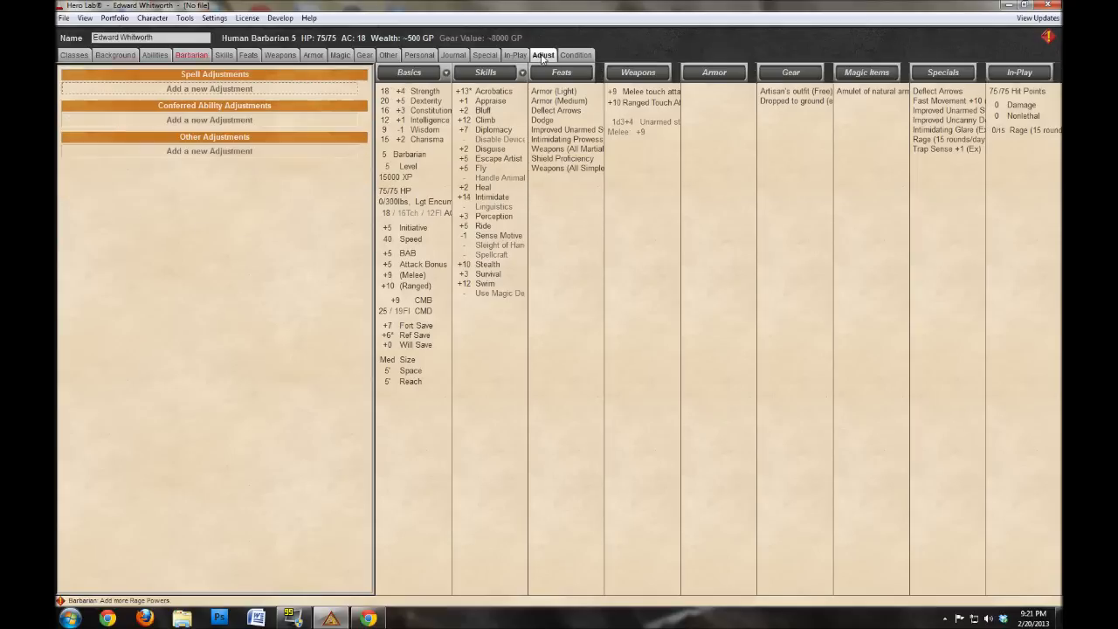
click(232, 91)
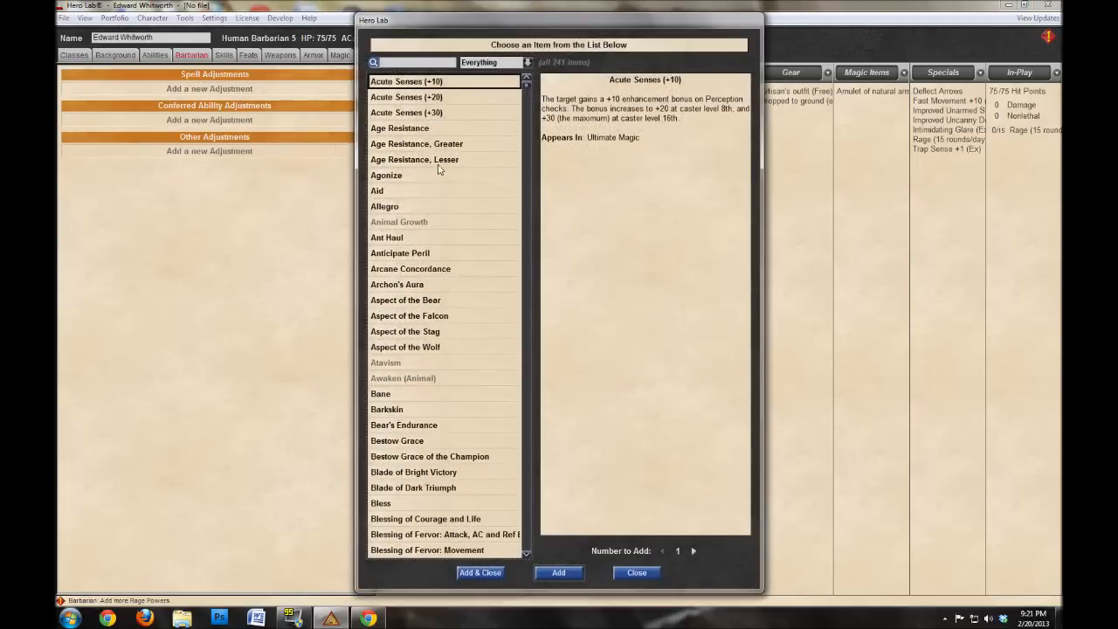
click(398, 243)
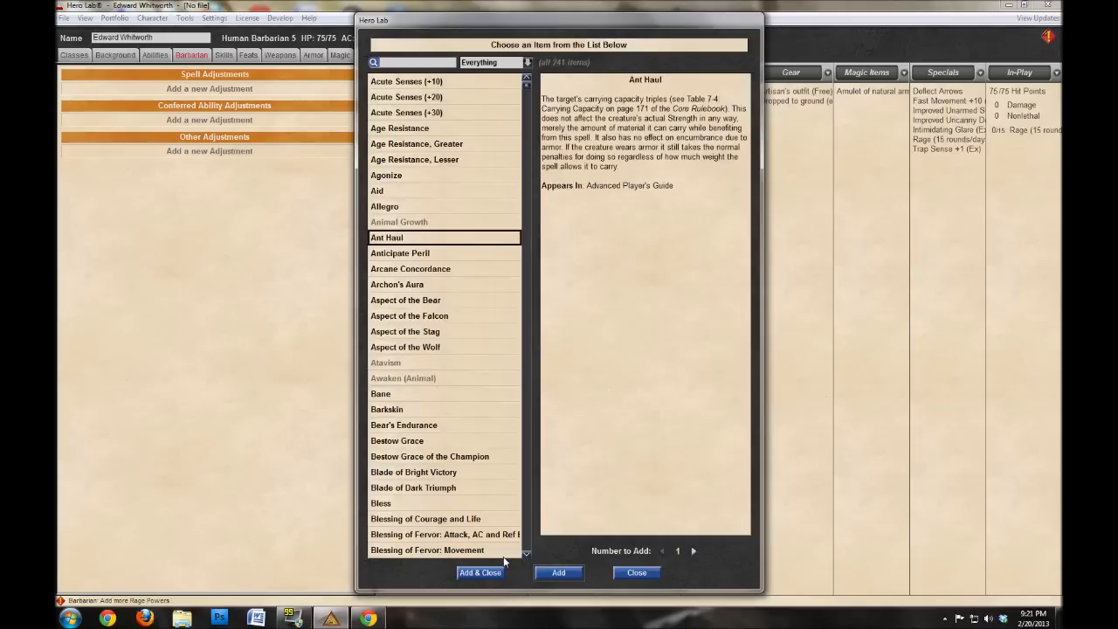
click(558, 579)
click(636, 573)
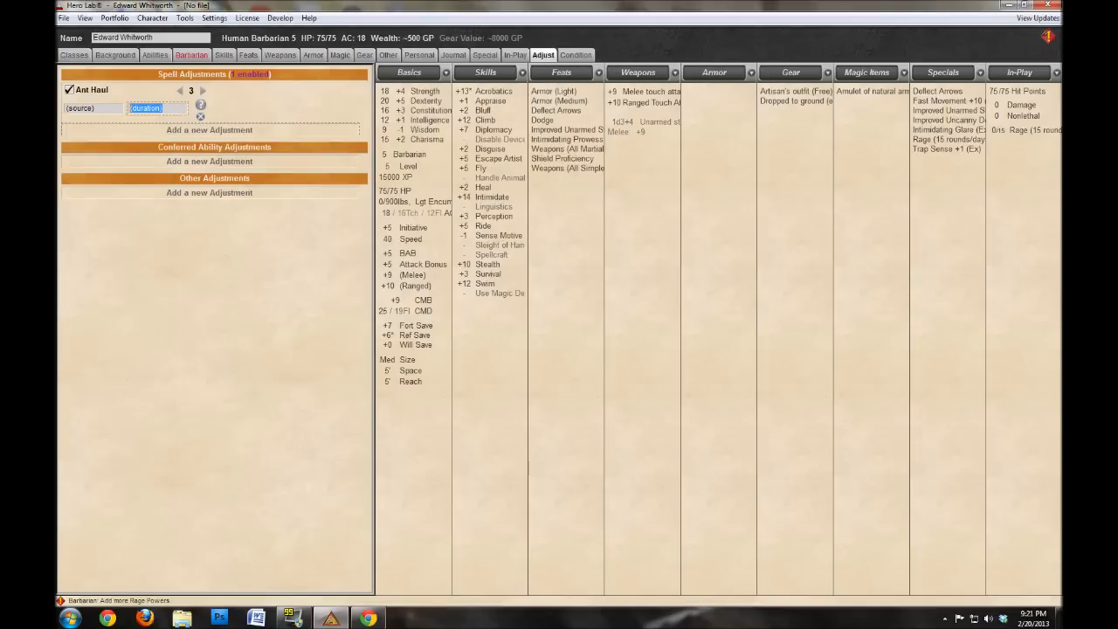
Delete the Ant Haul spell adjustment from the character.
click(93, 108)
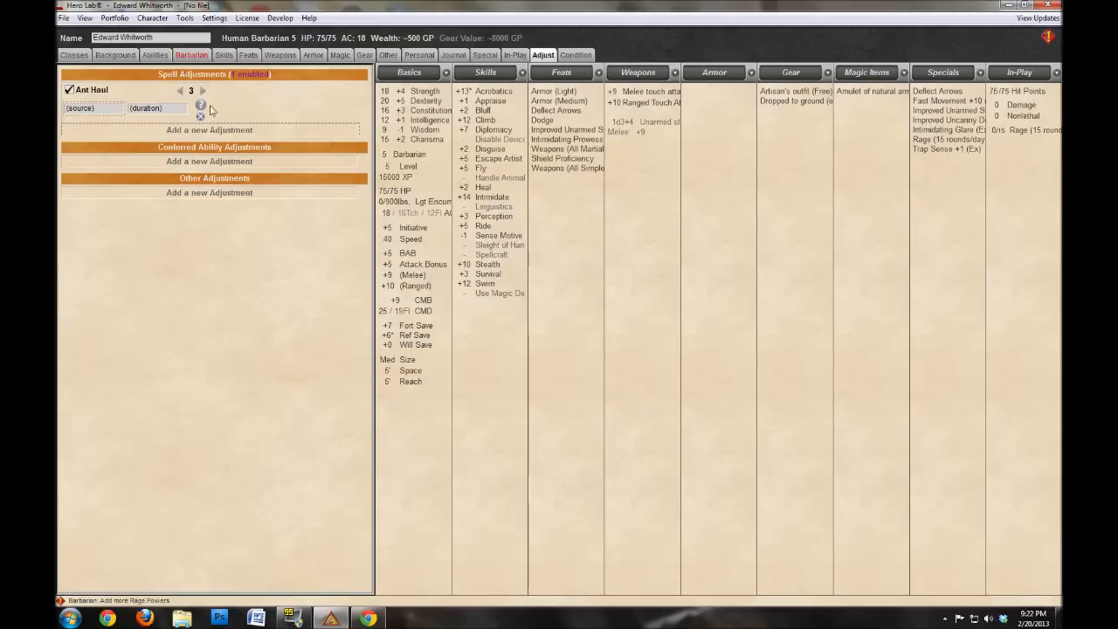
click(201, 115)
click(486, 319)
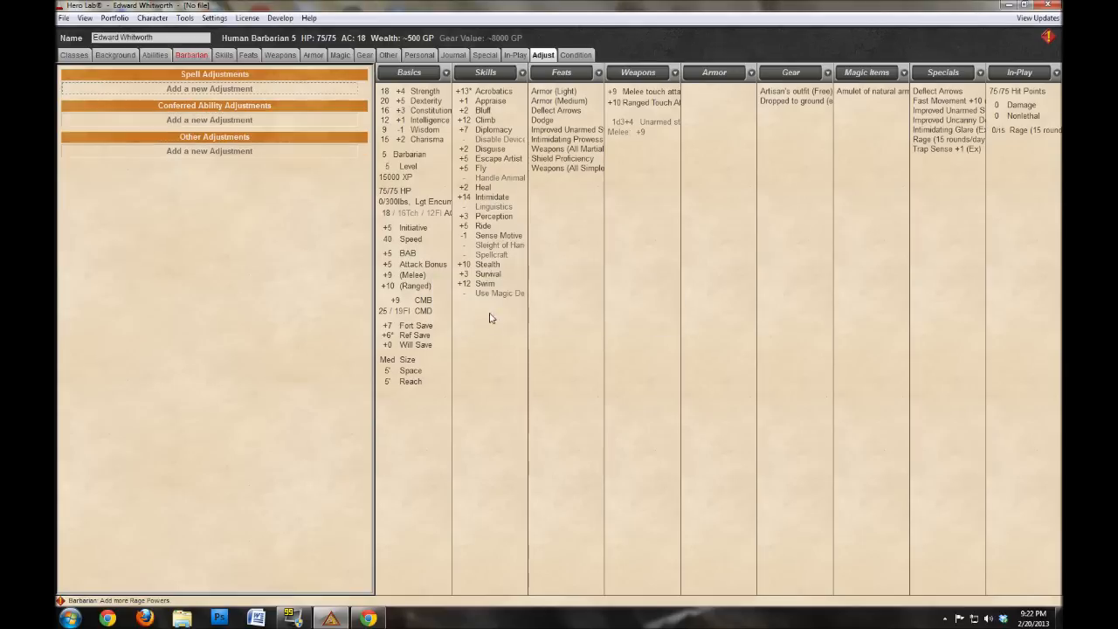
Toggle the Charging, Concealment and Cover combat circumstances on and off to see their effect on the statistics.
click(573, 55)
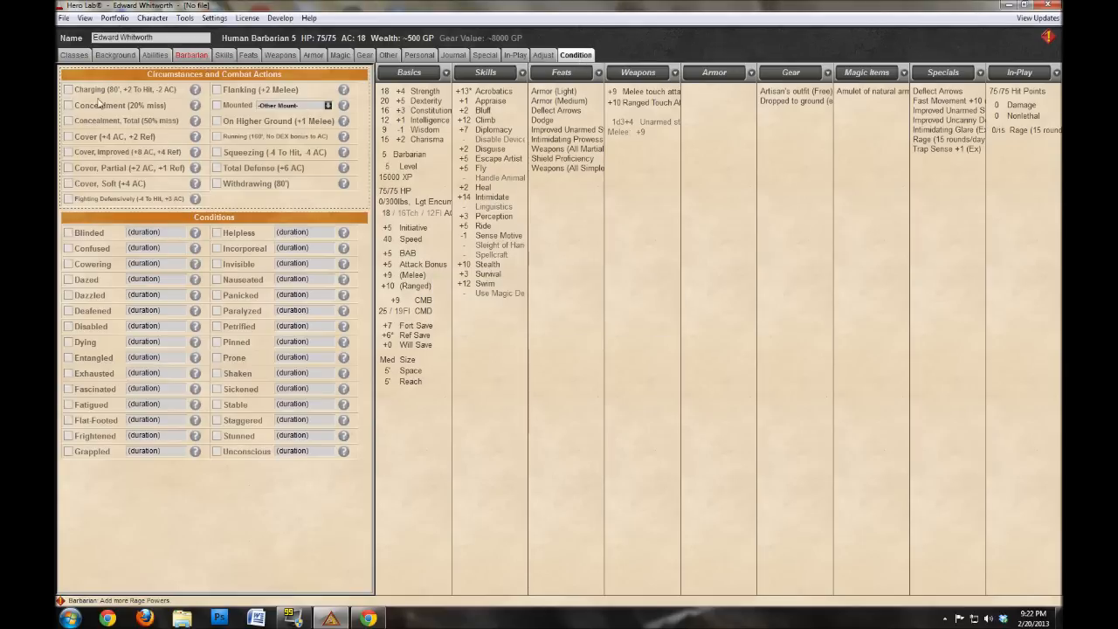
click(68, 91)
click(68, 91)
click(68, 105)
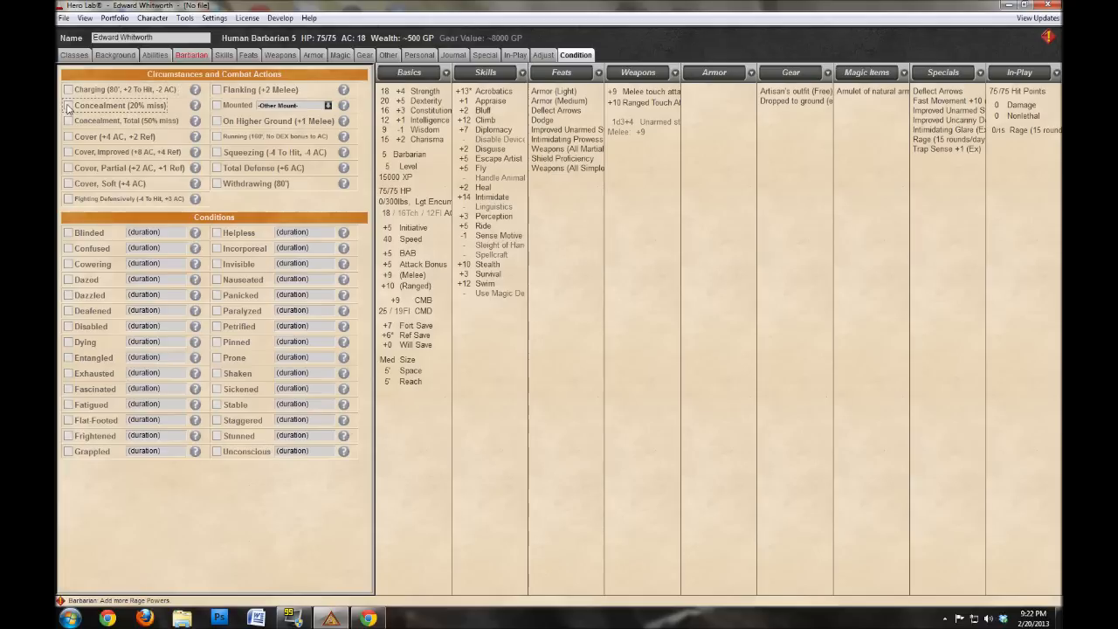
click(68, 104)
click(68, 137)
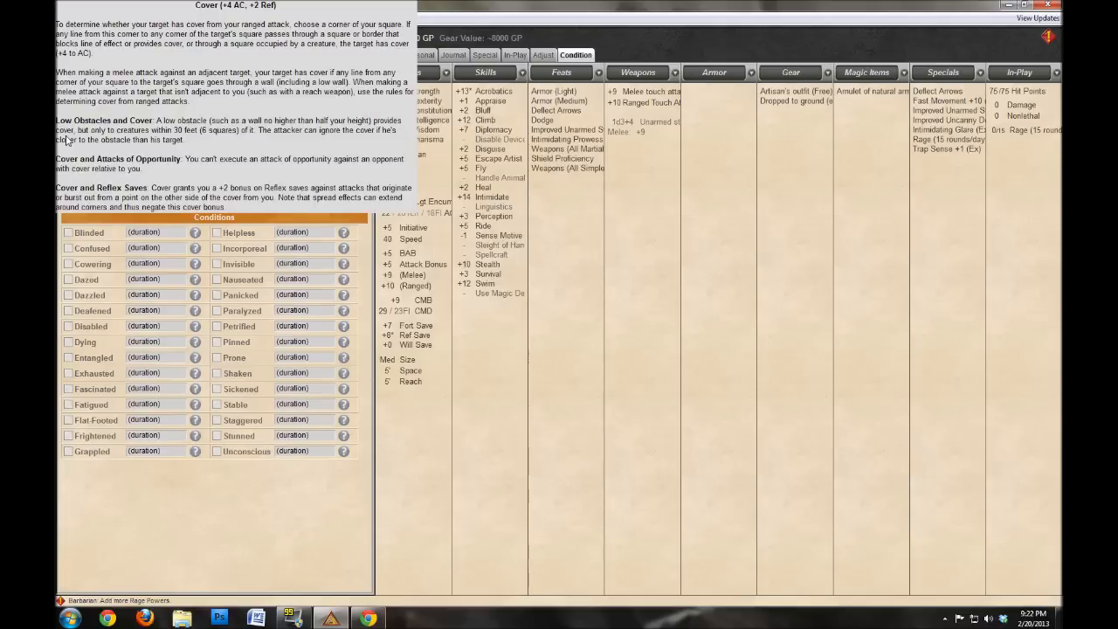
click(68, 137)
Apply the Blinded condition, read its rules description and clear the condition again.
click(68, 233)
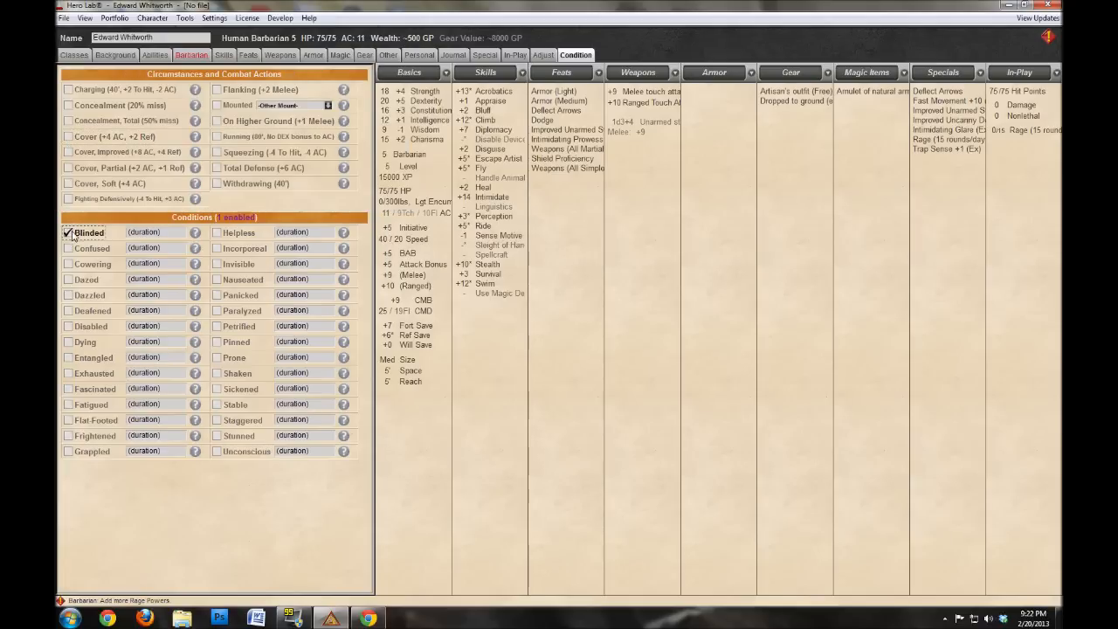
click(144, 232)
mouse_move(198, 238)
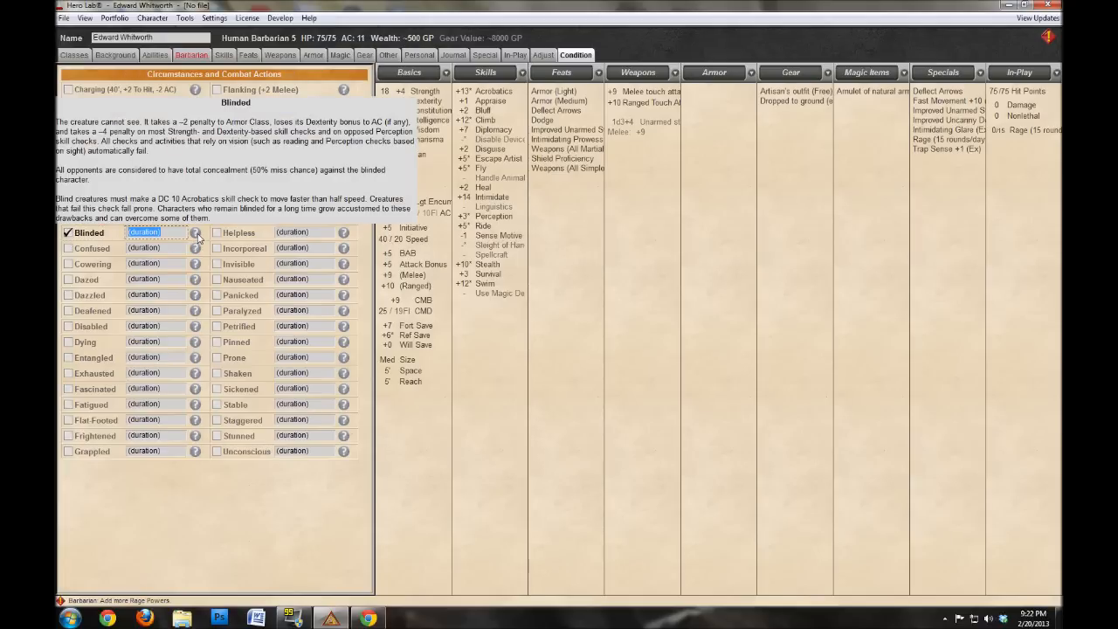
click(69, 233)
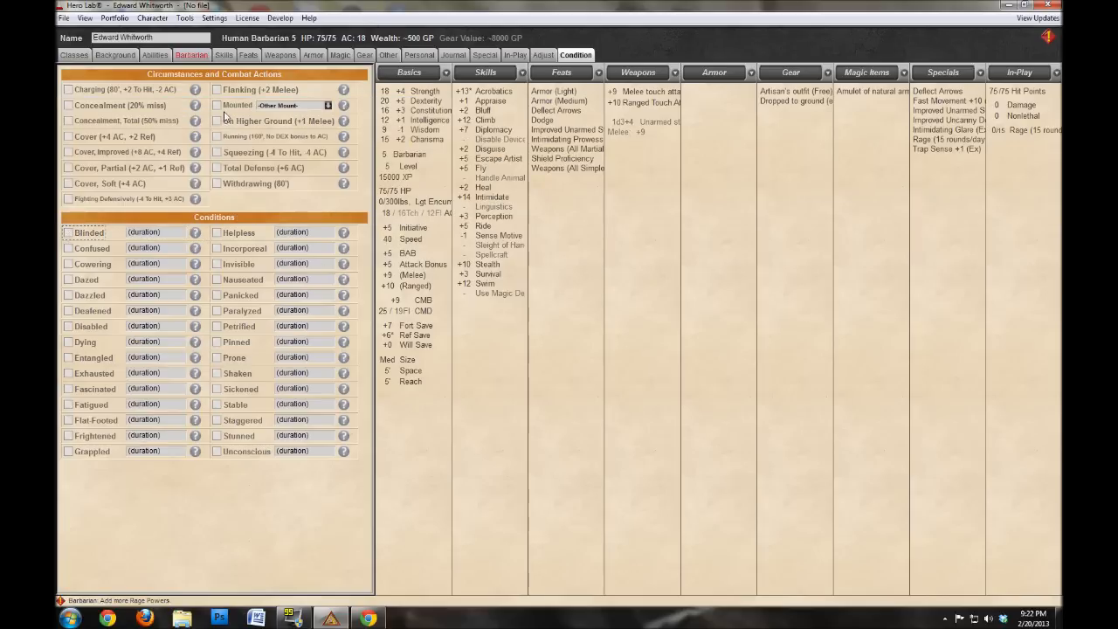
Toggle the Mounted and Flanking combat circumstances on and off, checking the mount choices.
click(218, 106)
click(270, 106)
click(278, 112)
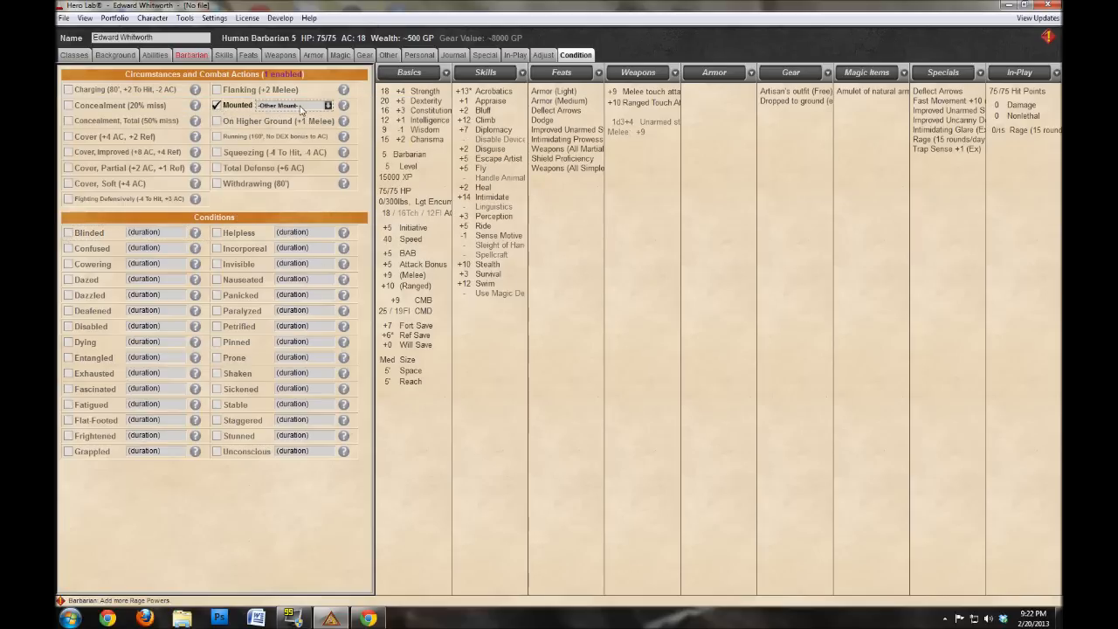
click(217, 106)
click(218, 90)
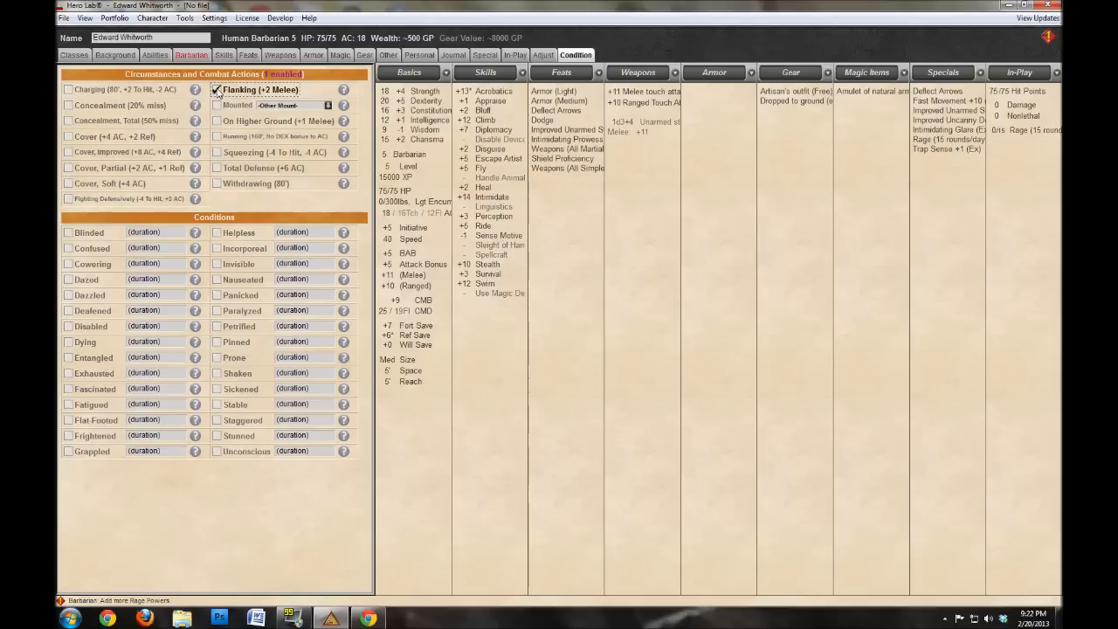
click(217, 91)
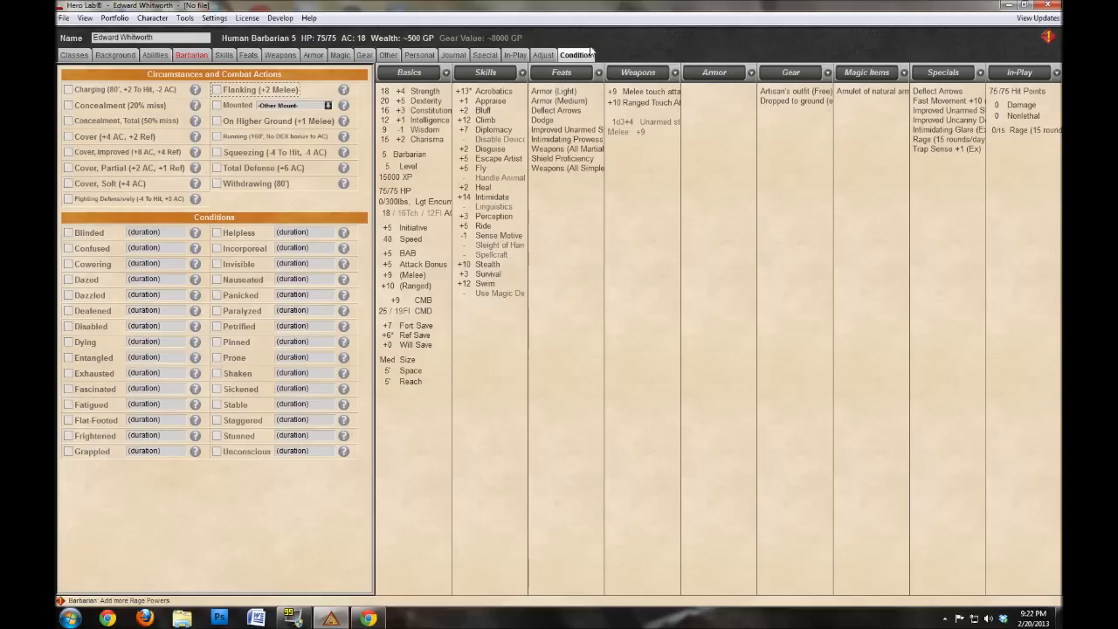
Open the print preview of the standard character sheet, view both pages and close it.
click(73, 55)
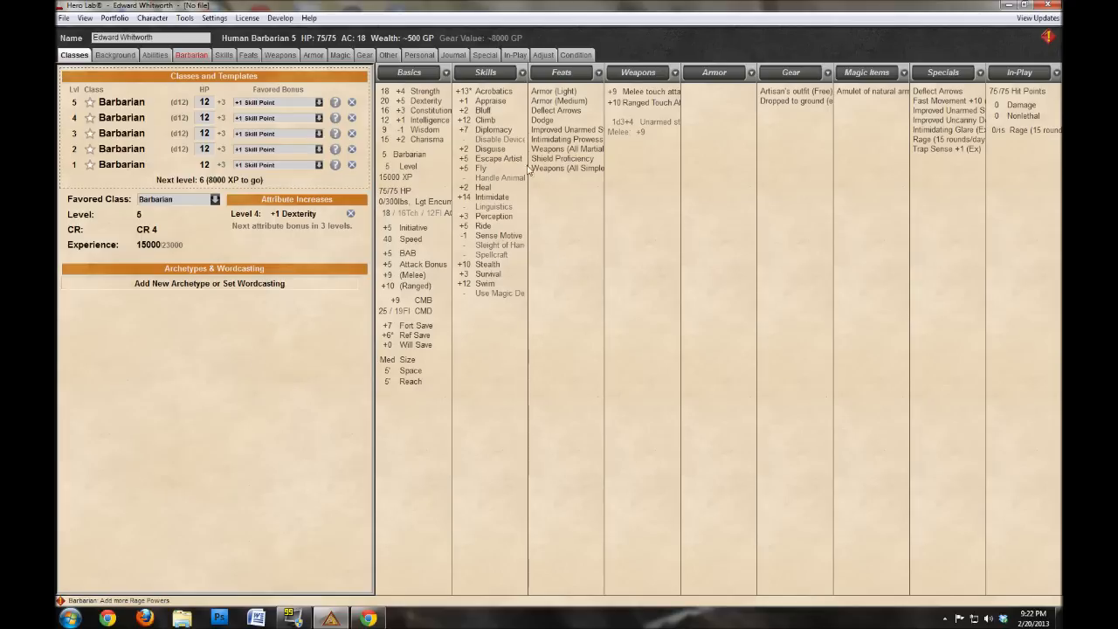
click(63, 18)
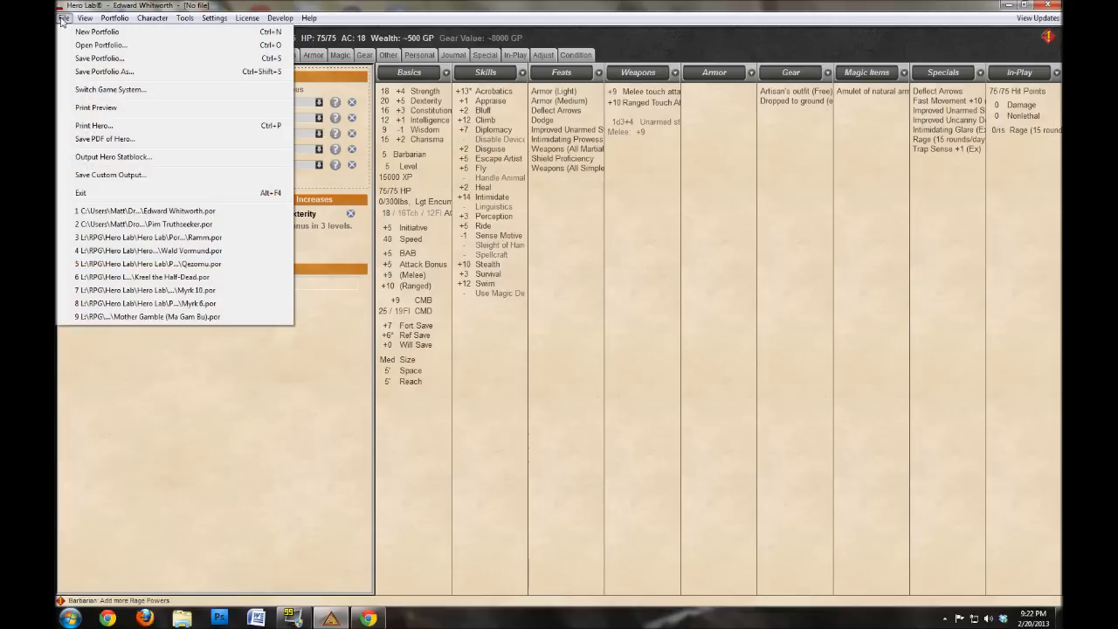
click(63, 18)
click(63, 19)
click(63, 18)
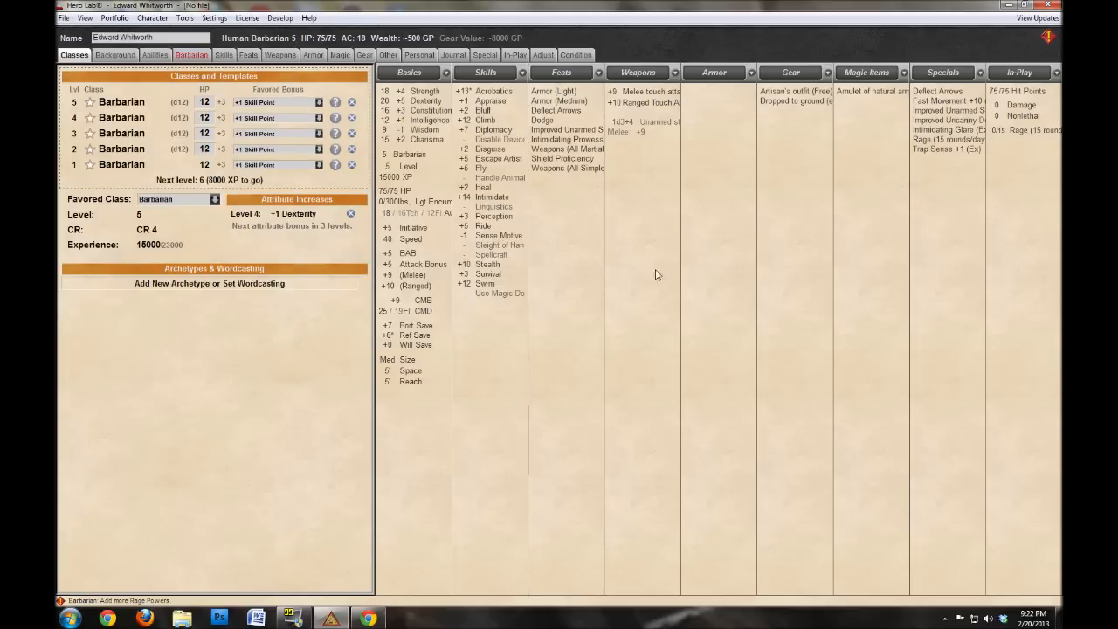
click(62, 18)
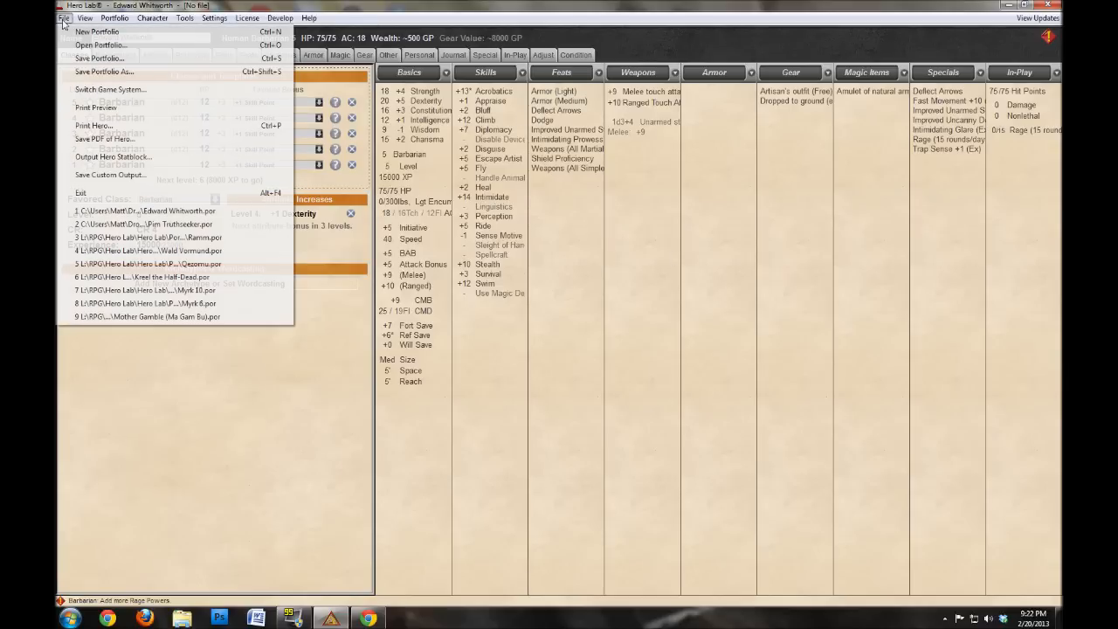
click(96, 106)
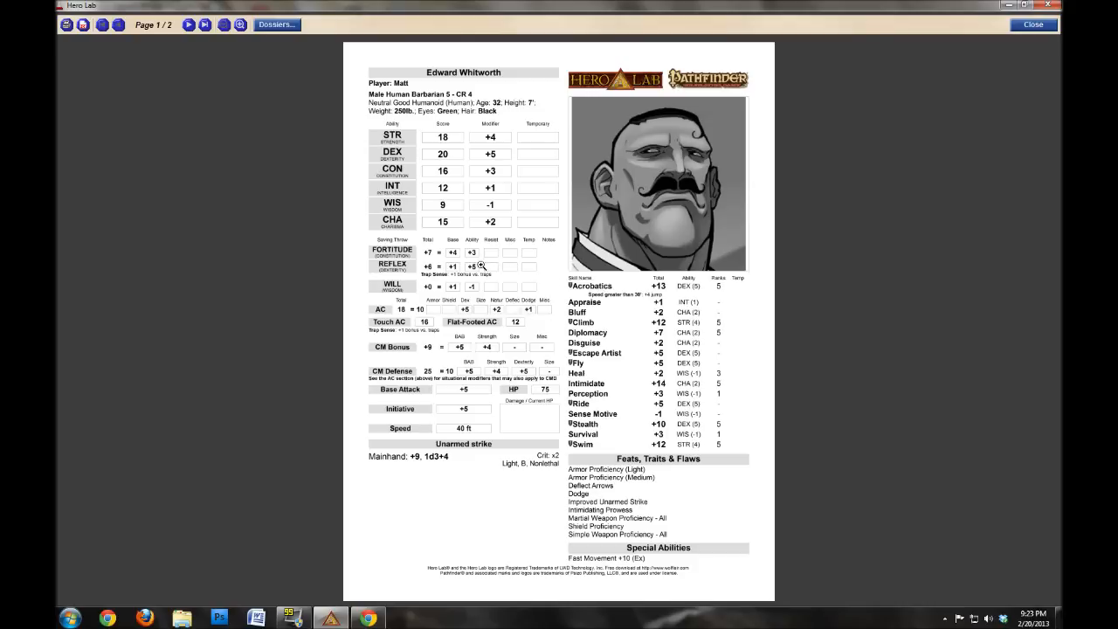
click(204, 25)
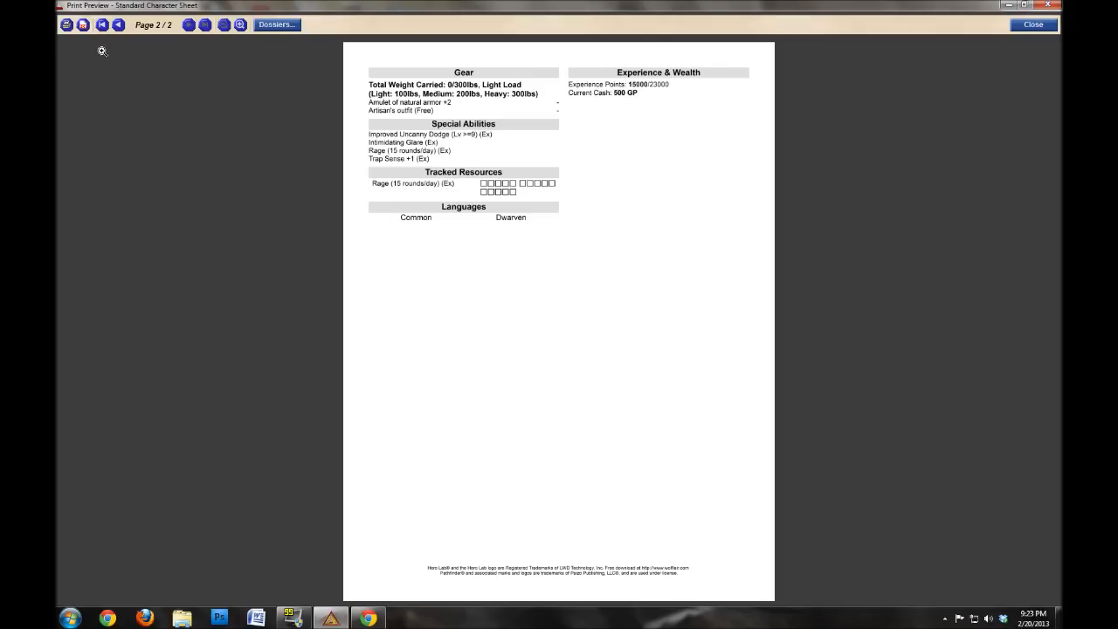
click(119, 24)
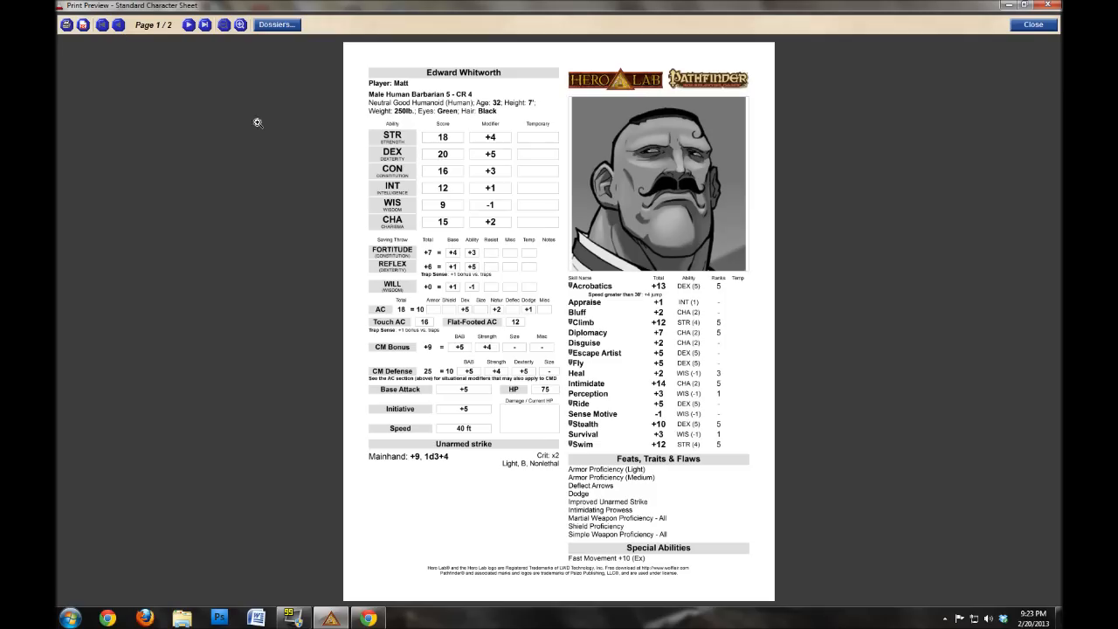
click(1034, 25)
View the hero's statblock output and close it without printing or saving.
click(64, 18)
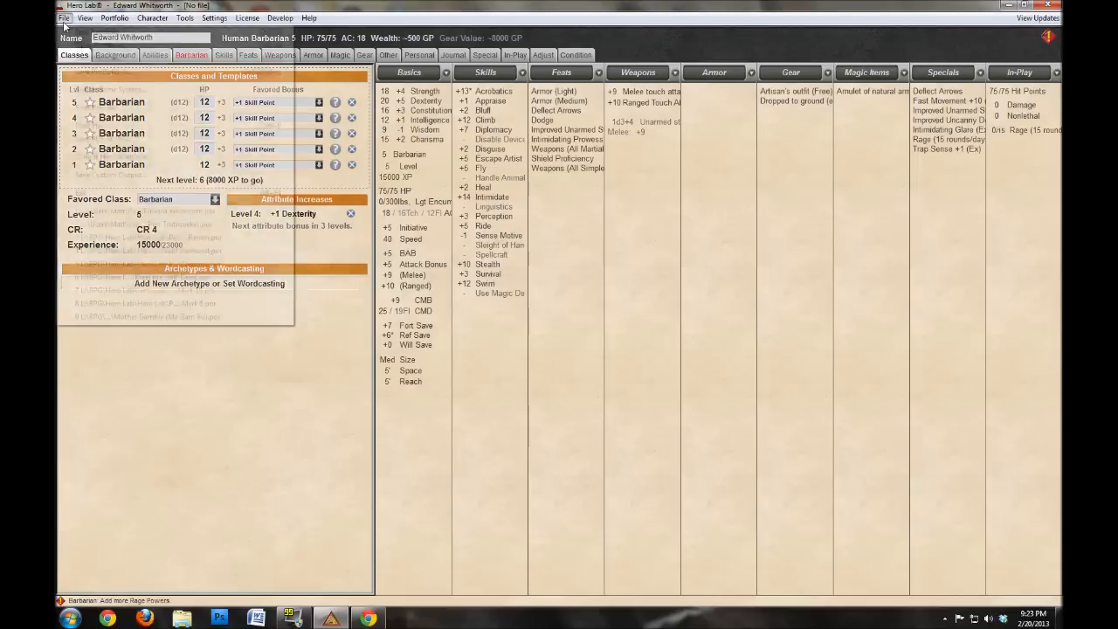
click(105, 158)
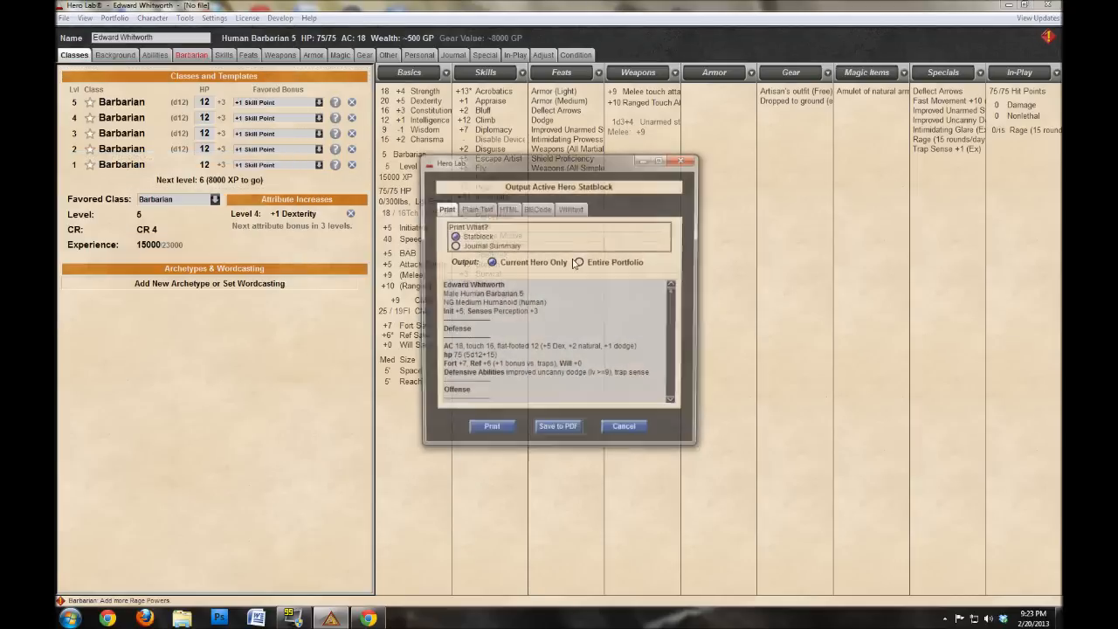
mouse_move(672, 297)
mouse_down()
mouse_move(680, 408)
mouse_move(681, 289)
mouse_up()
click(626, 431)
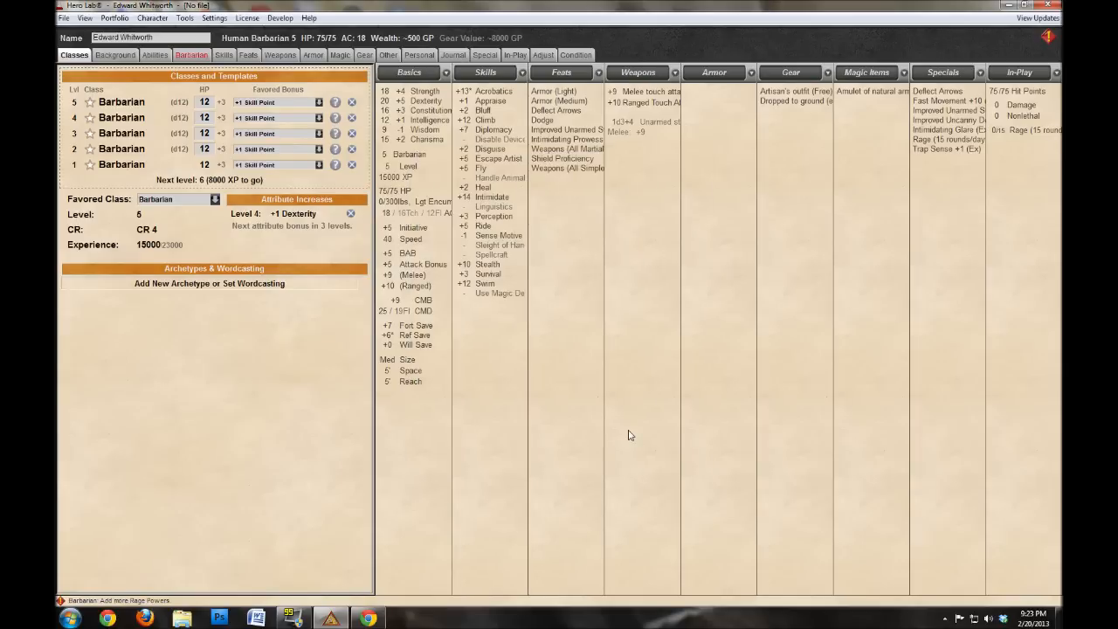
click(117, 56)
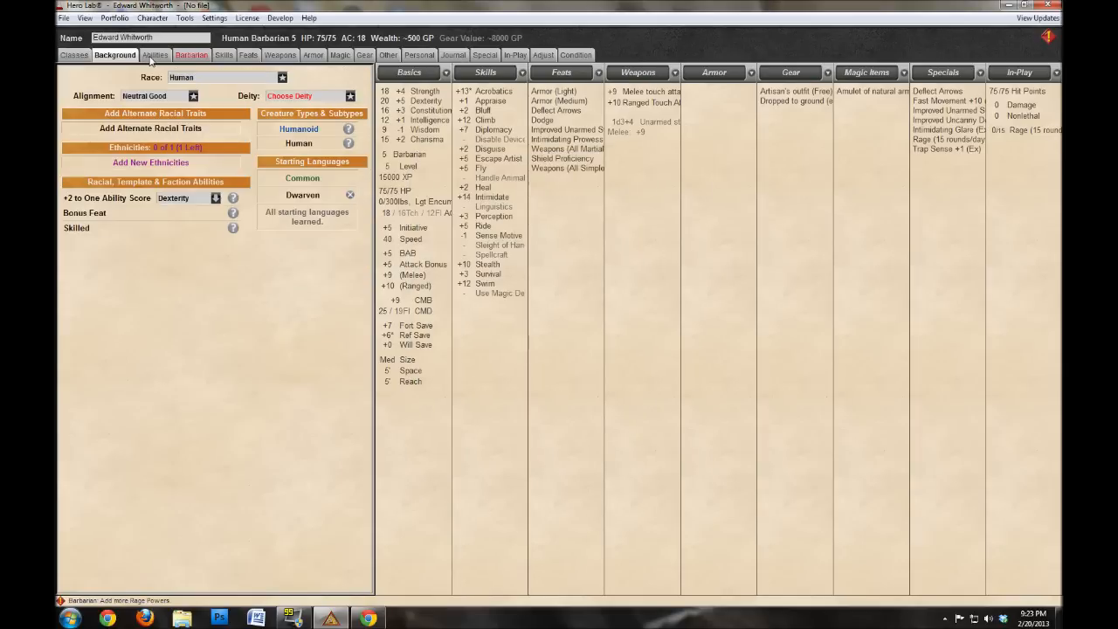
click(154, 55)
click(112, 56)
click(74, 55)
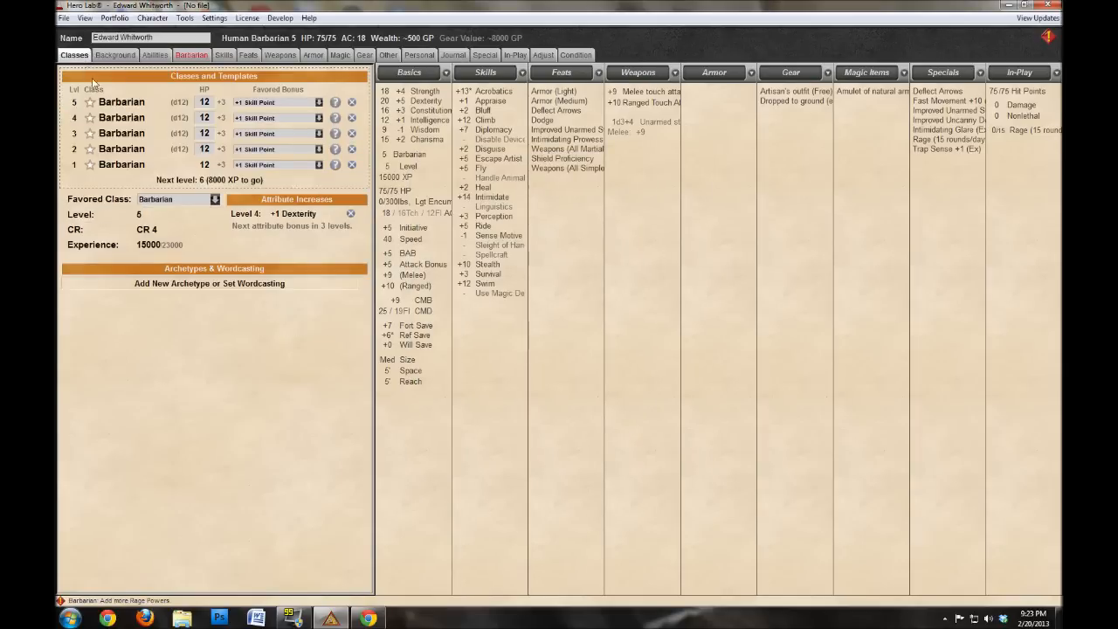